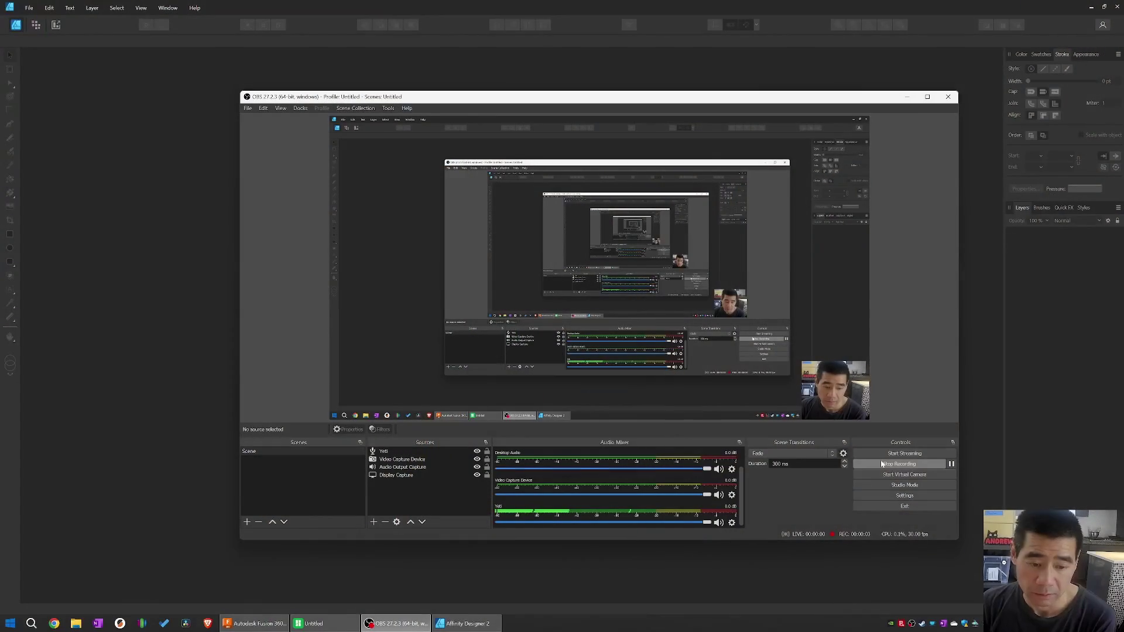
# Step: In Affinity Designer's New Document, set units to millimetres and page width and height to 95 mm
pyautogui.click(466, 623)
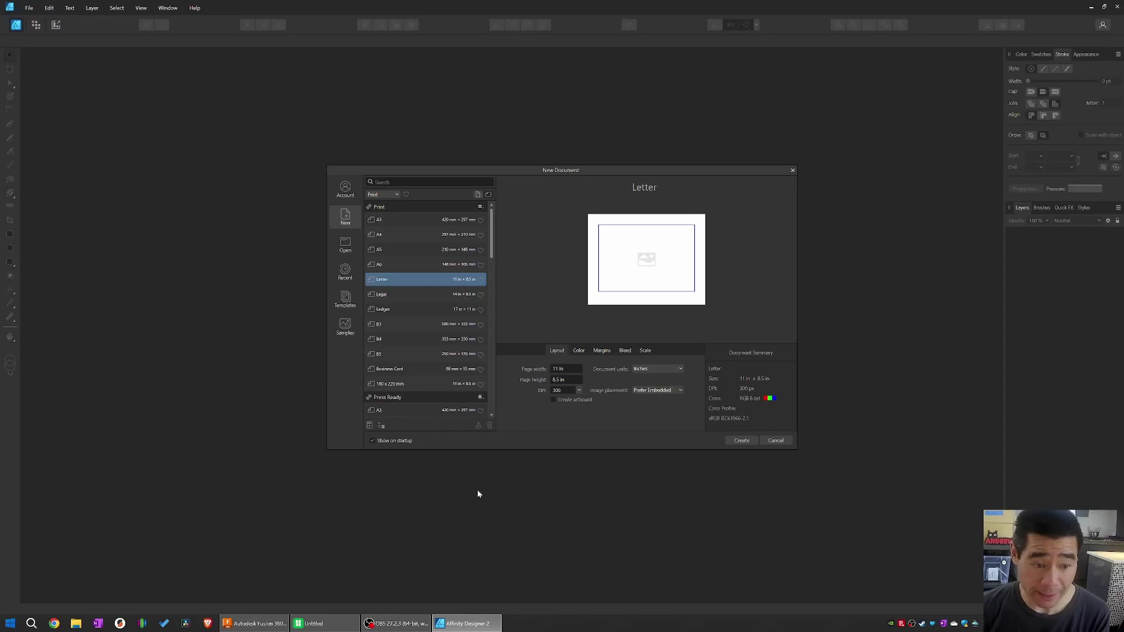
pyautogui.press('m')
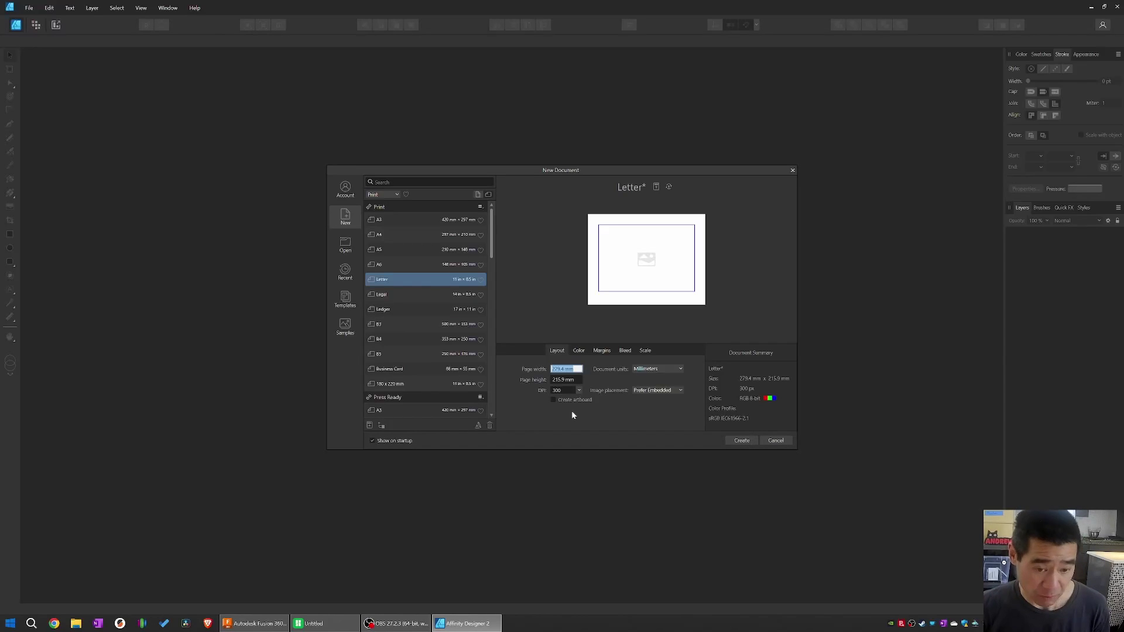
pyautogui.write('35')
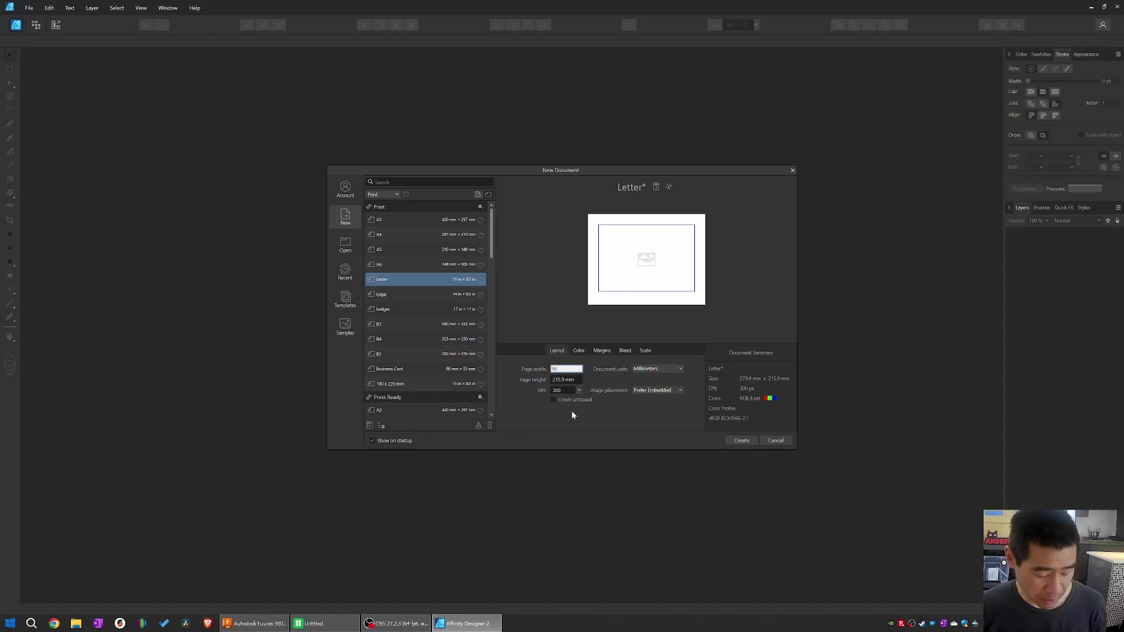
pyautogui.press('Tab')
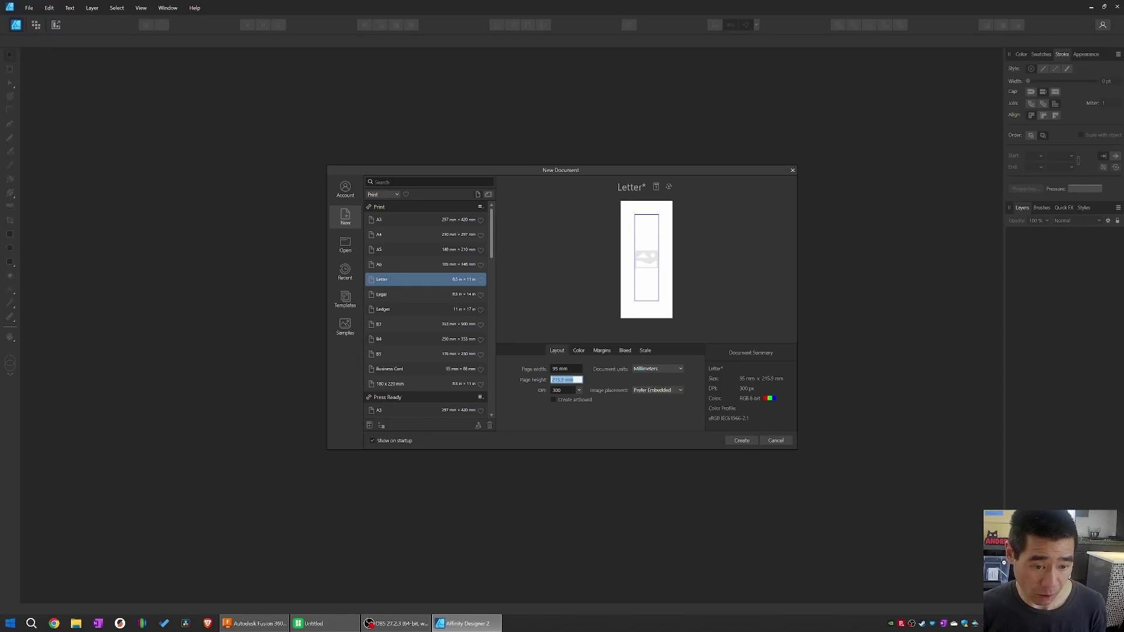
pyautogui.write('35')
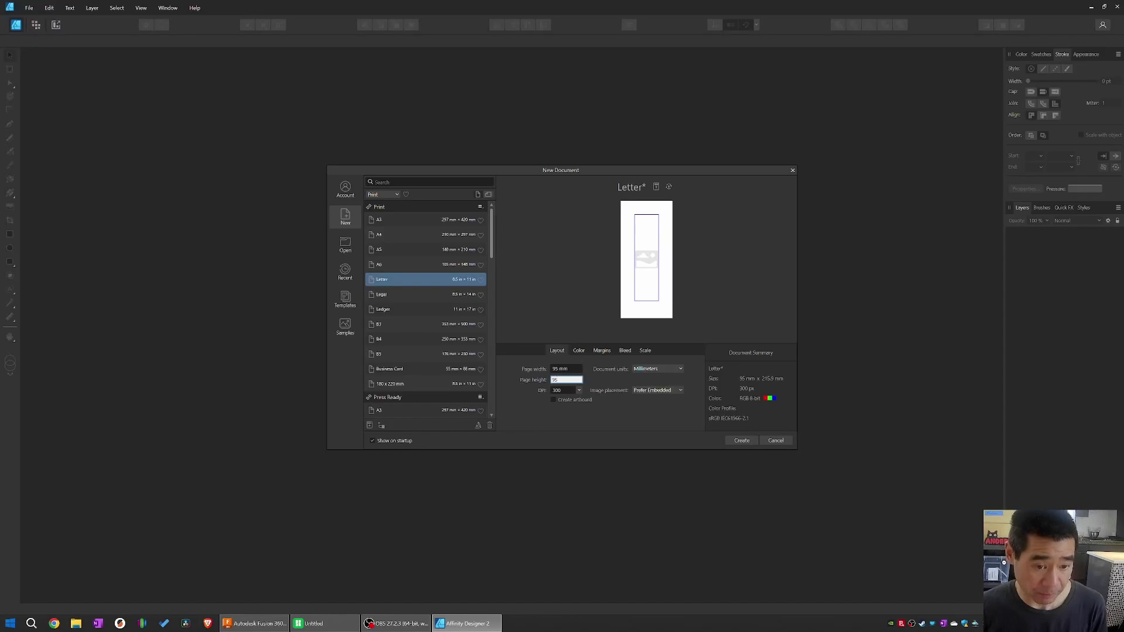
# Step: Create the 95 × 95 mm page and draw a circle, moved and resized to fill it edge to edge
pyautogui.click(743, 441)
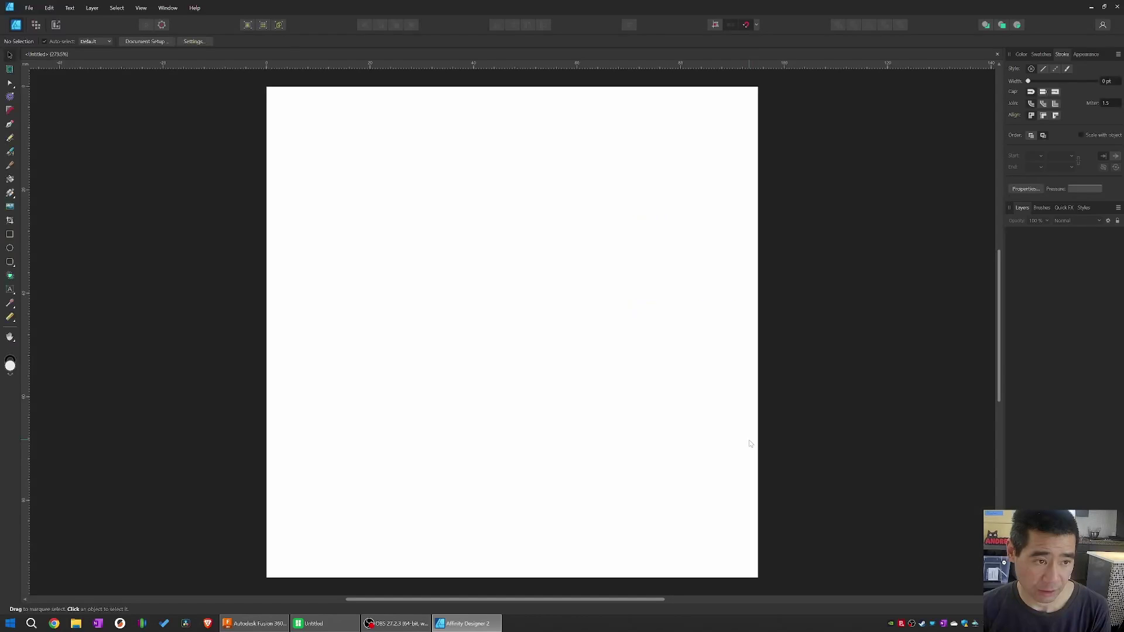
pyautogui.press('m')
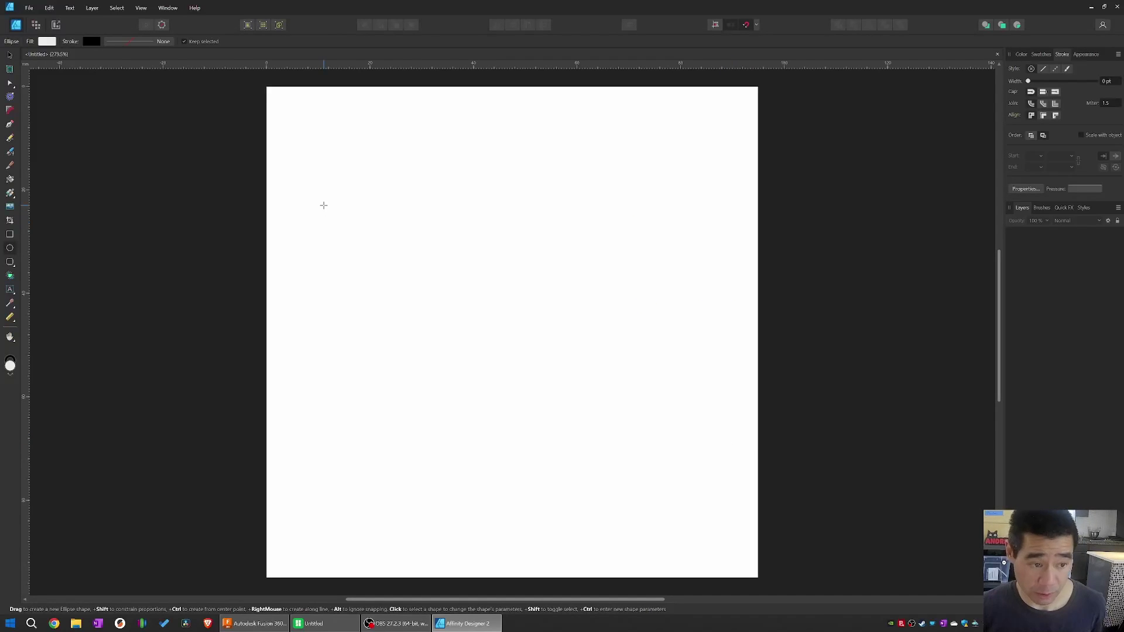
pyautogui.keyDown('shift'); pyautogui.moveTo(324, 205); pyautogui.dragTo(734, 453); pyautogui.keyUp('shift')
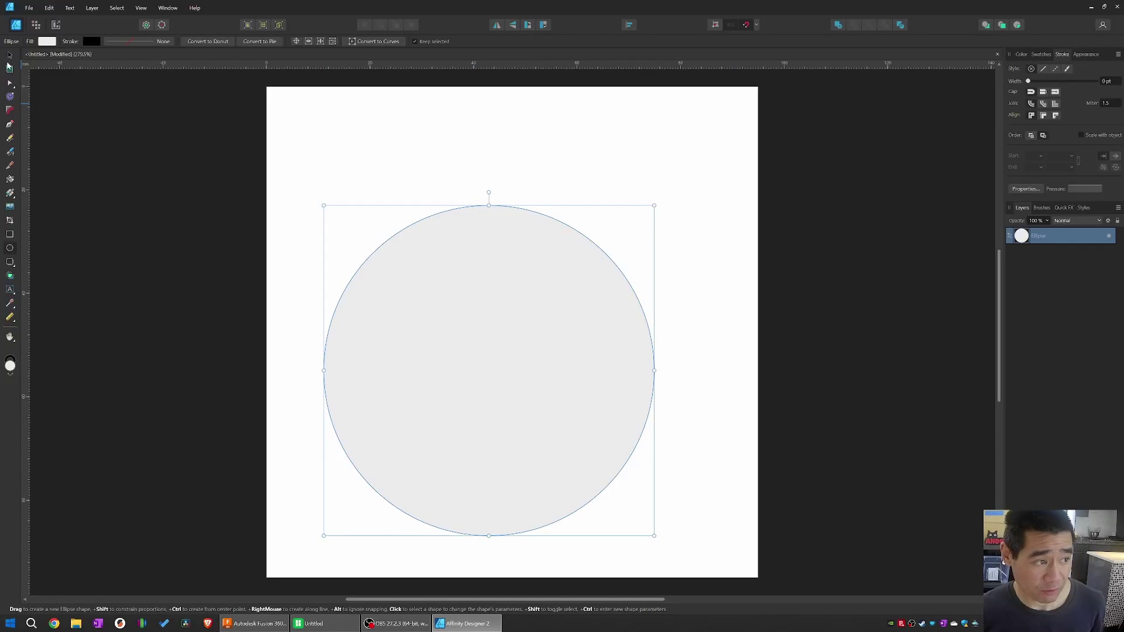
pyautogui.press('v')
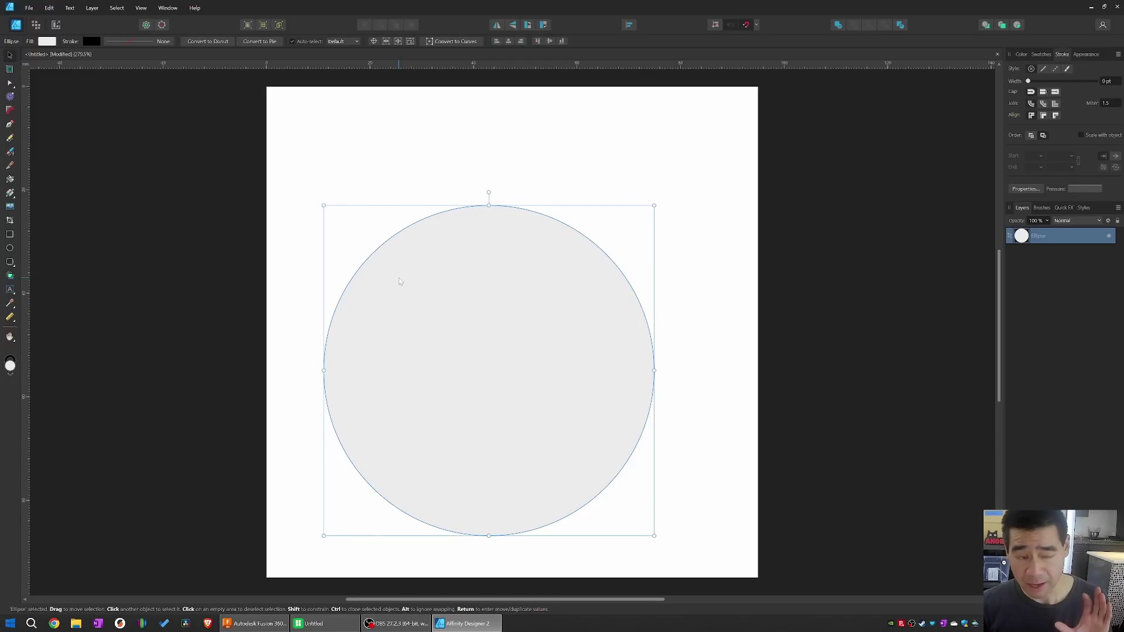
pyautogui.moveTo(408, 283); pyautogui.dragTo(351, 165)
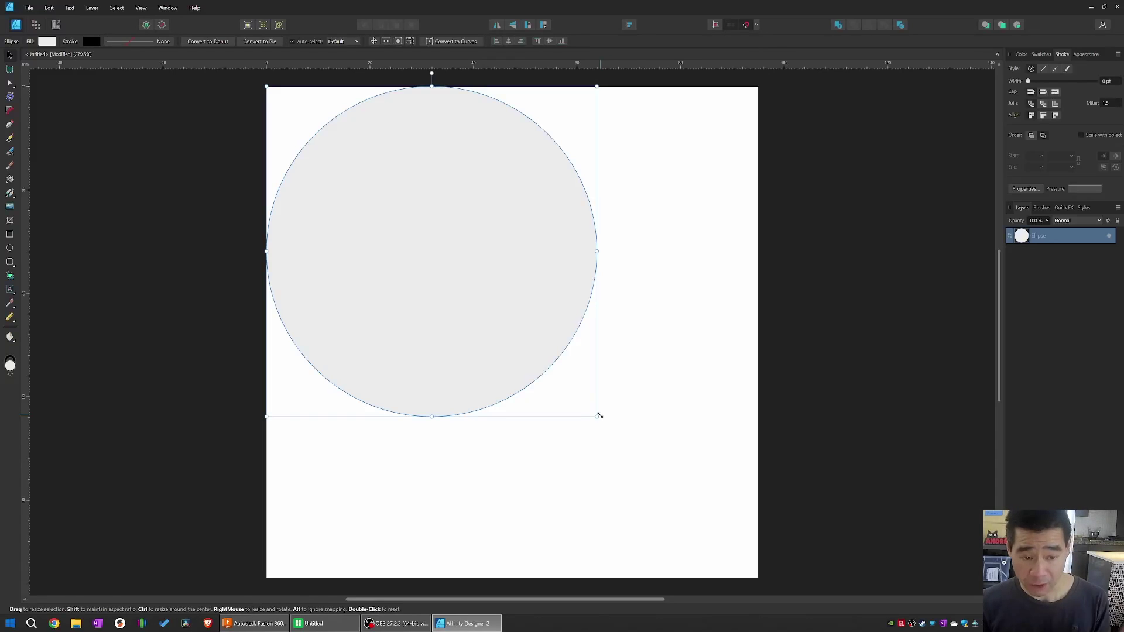
pyautogui.moveTo(598, 415); pyautogui.dragTo(760, 575)
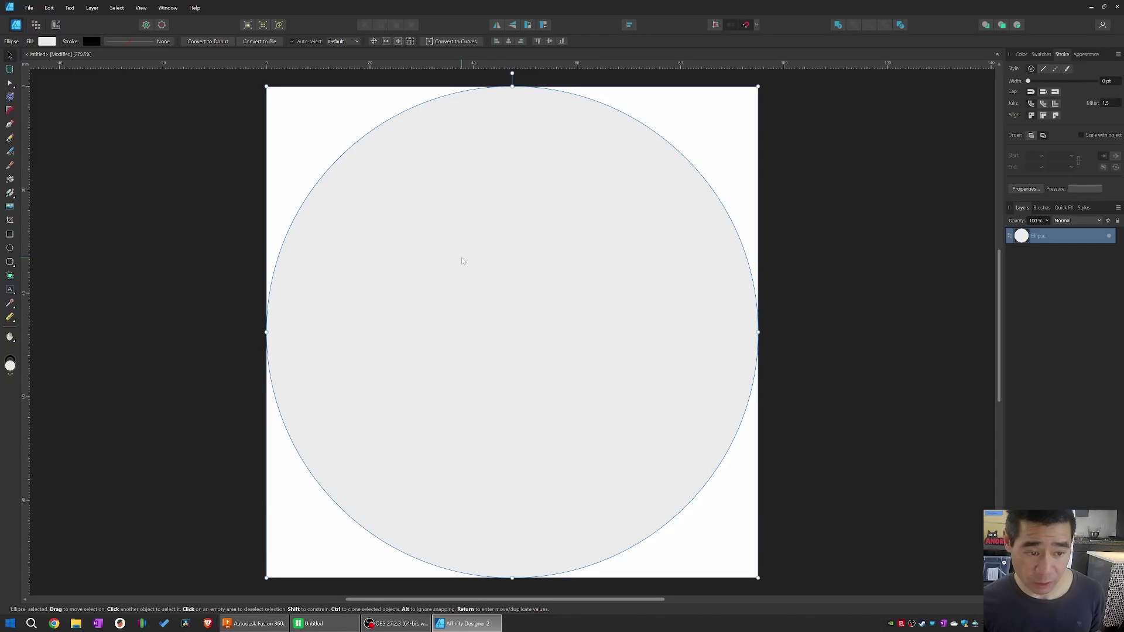
# Step: Fill the circle red and draw a second circle sized just inside its edge
pyautogui.click(1021, 54)
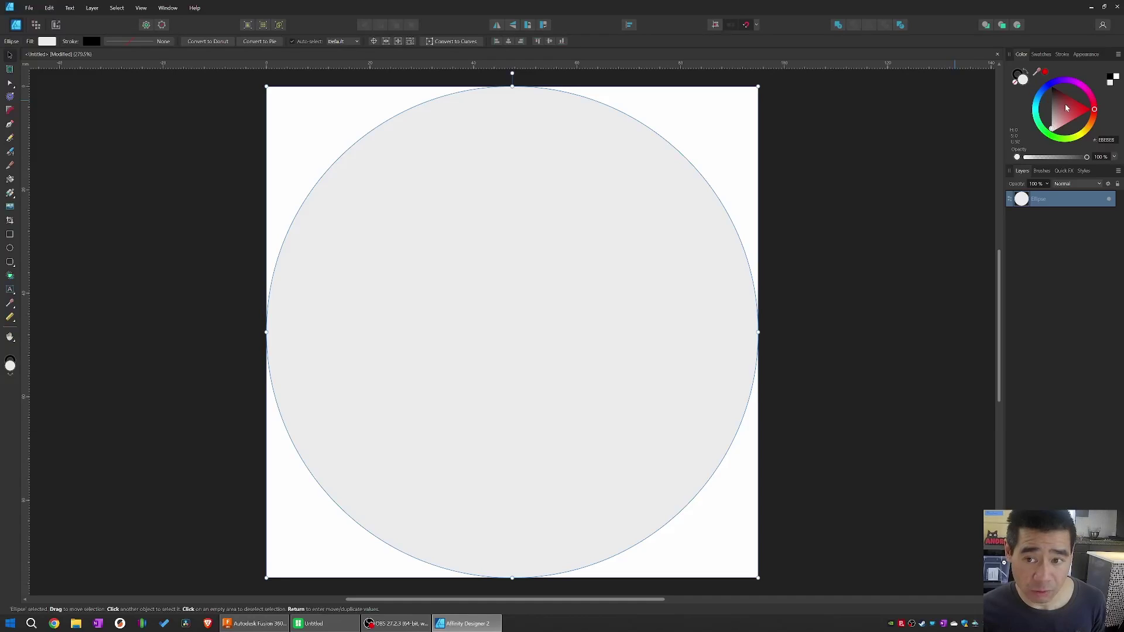
pyautogui.moveTo(1066, 107)
pyautogui.mouseDown()
pyautogui.moveTo(1082, 109)
pyautogui.moveTo(1081, 125)
pyautogui.moveTo(1073, 111)
pyautogui.mouseUp()
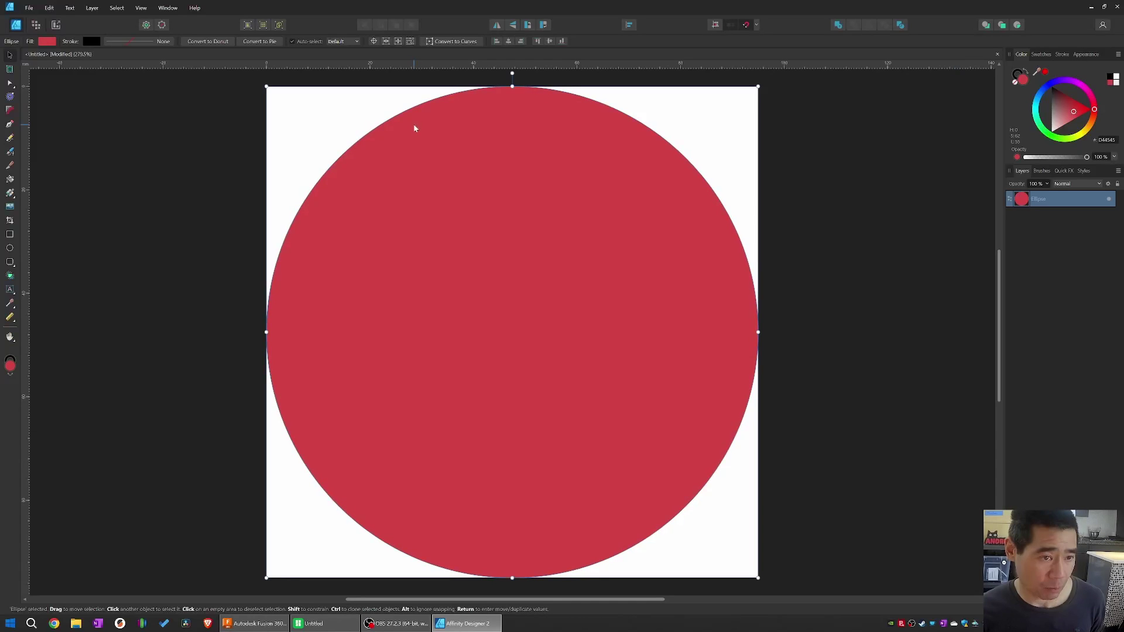
pyautogui.click(10, 248)
pyautogui.moveTo(392, 139); pyautogui.dragTo(767, 513)
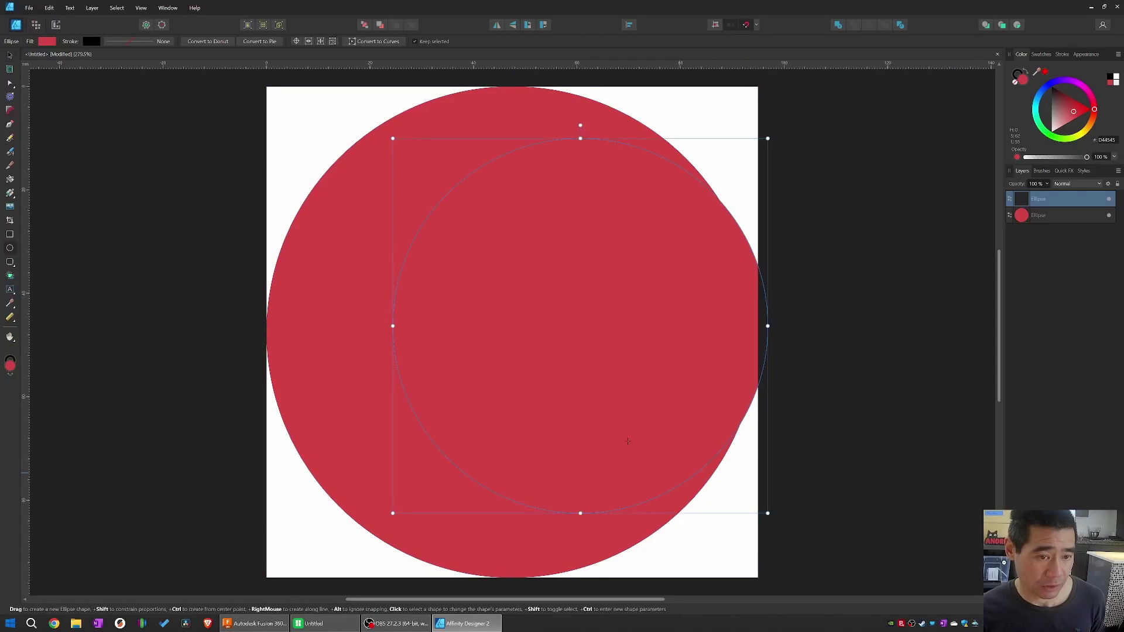
pyautogui.press('v')
pyautogui.moveTo(580, 326); pyautogui.dragTo(483, 305)
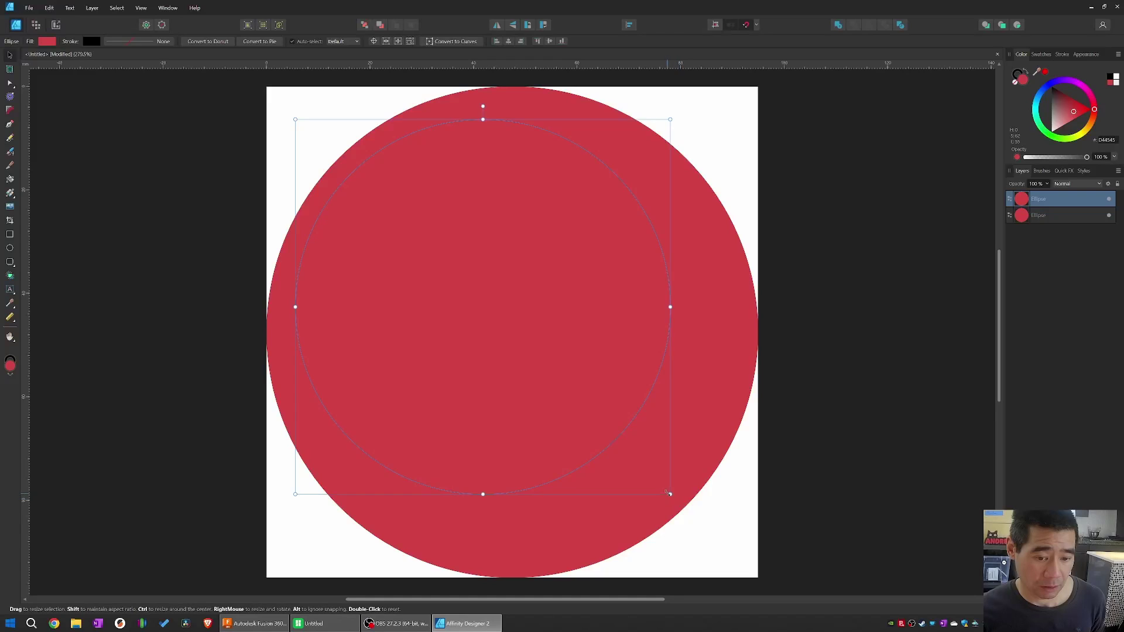
pyautogui.moveTo(670, 495); pyautogui.dragTo(740, 564)
pyautogui.moveTo(616, 452); pyautogui.dragTo(602, 441)
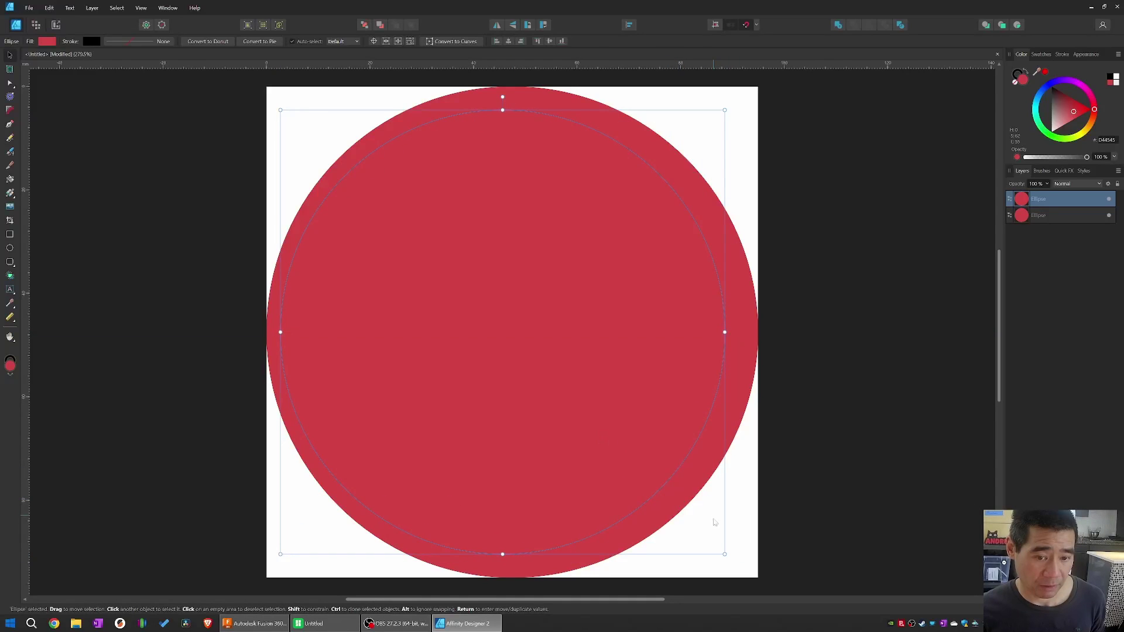
pyautogui.moveTo(725, 553); pyautogui.dragTo(734, 563)
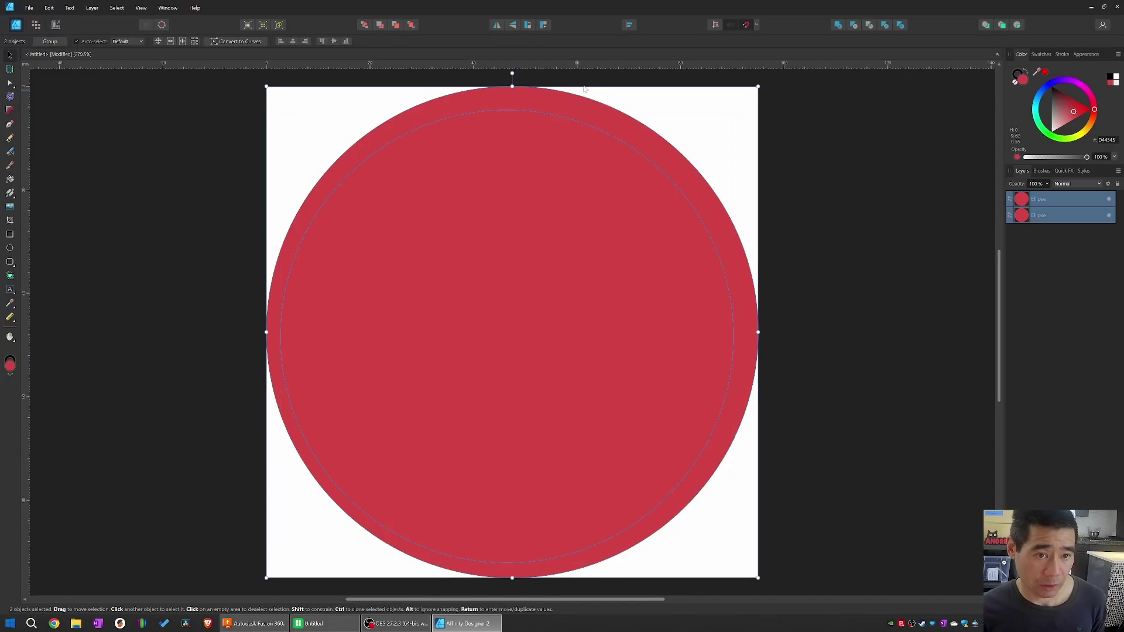
# Step: Centre both circles on the page and give the inner circle a black 4 pt outline
pyautogui.click(629, 25)
pyautogui.click(653, 139)
pyautogui.click(1062, 54)
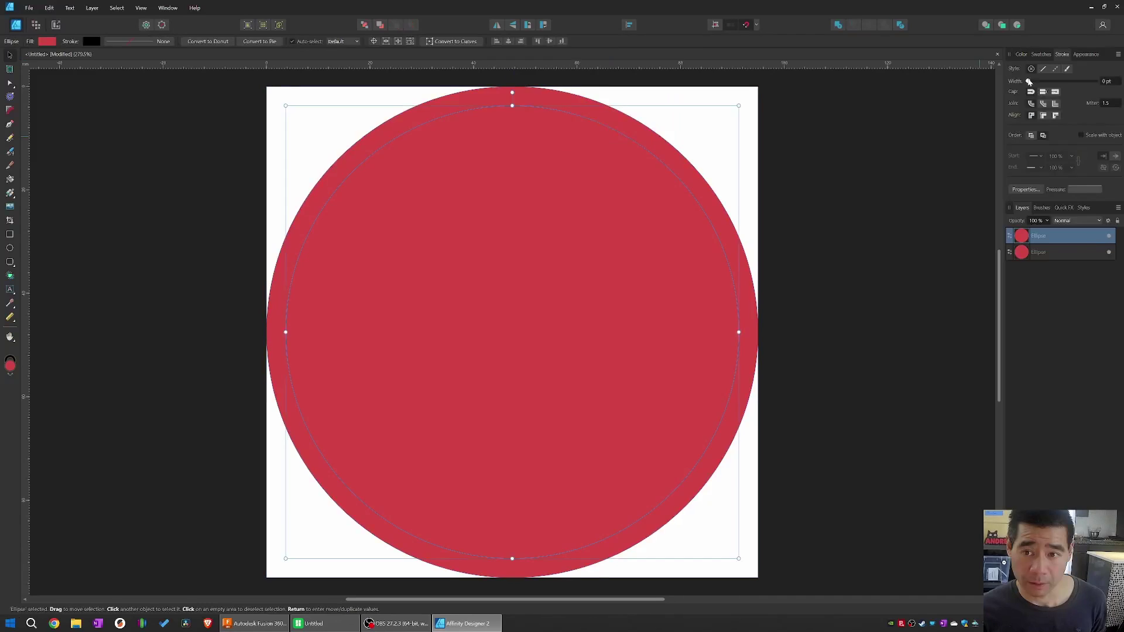
pyautogui.moveTo(1029, 82); pyautogui.dragTo(1047, 83)
# Step: Use Layer > Expand Stroke to make the black outline a ring, then delete the leftover inner circle
pyautogui.click(92, 7)
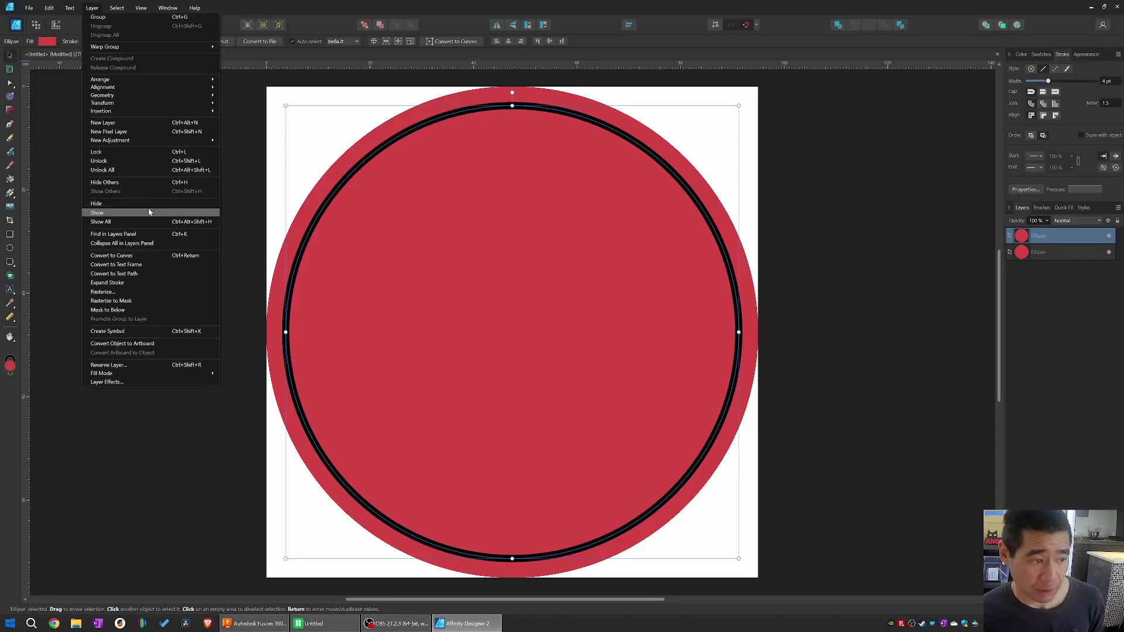
pyautogui.click(133, 283)
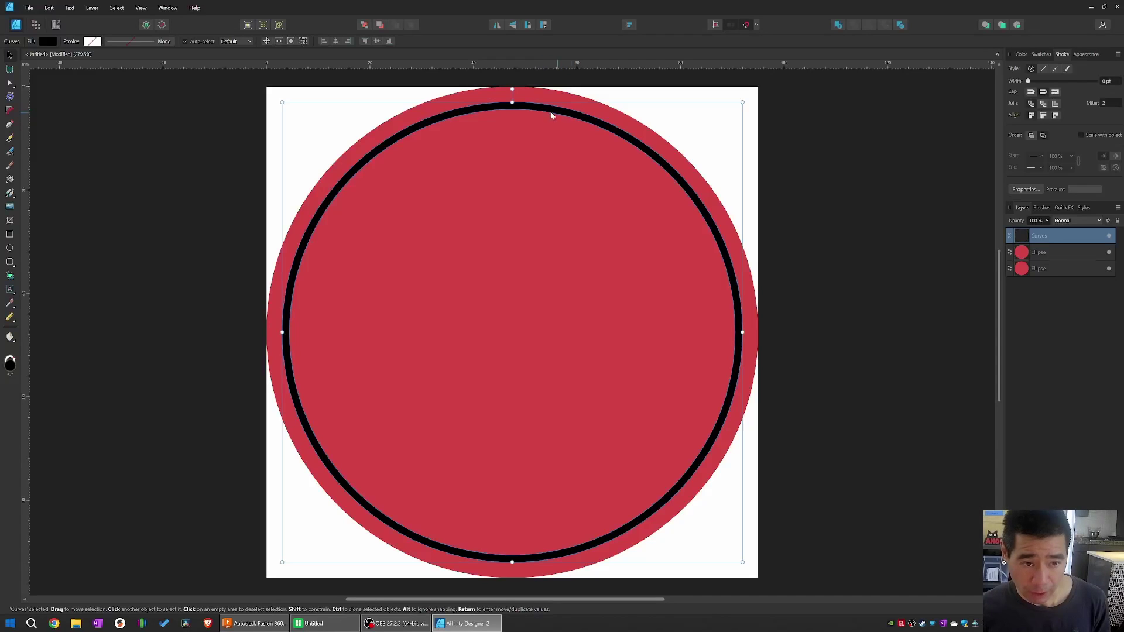
pyautogui.click(1048, 252)
pyautogui.press('Delete')
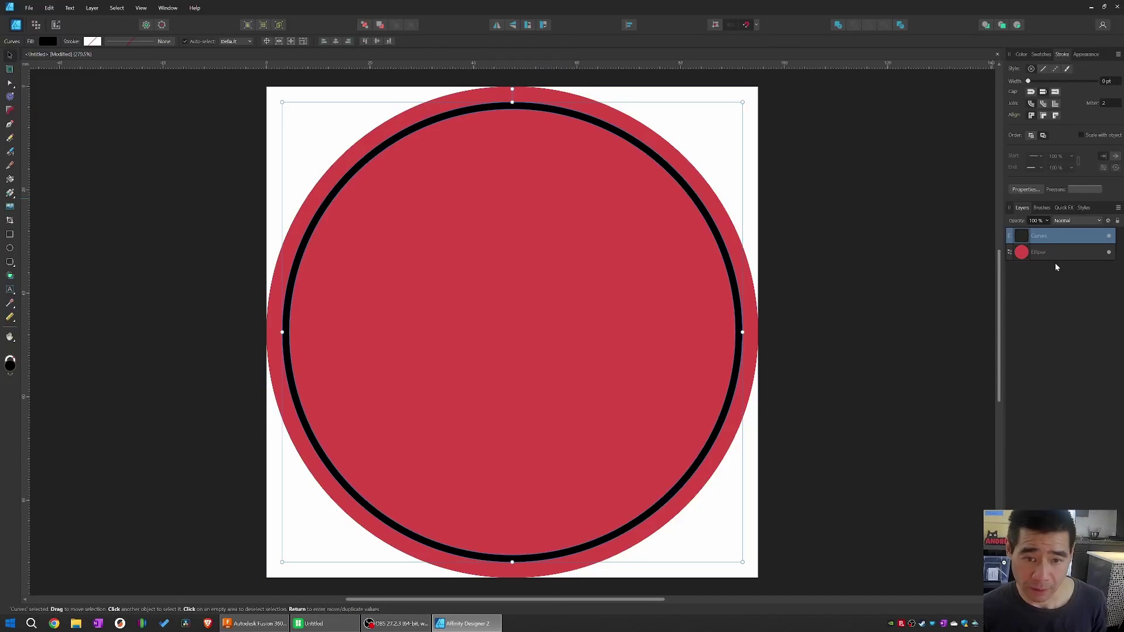
# Step: Toggle the ring and red circle layers' visibility to check the ring shape
pyautogui.click(1108, 235)
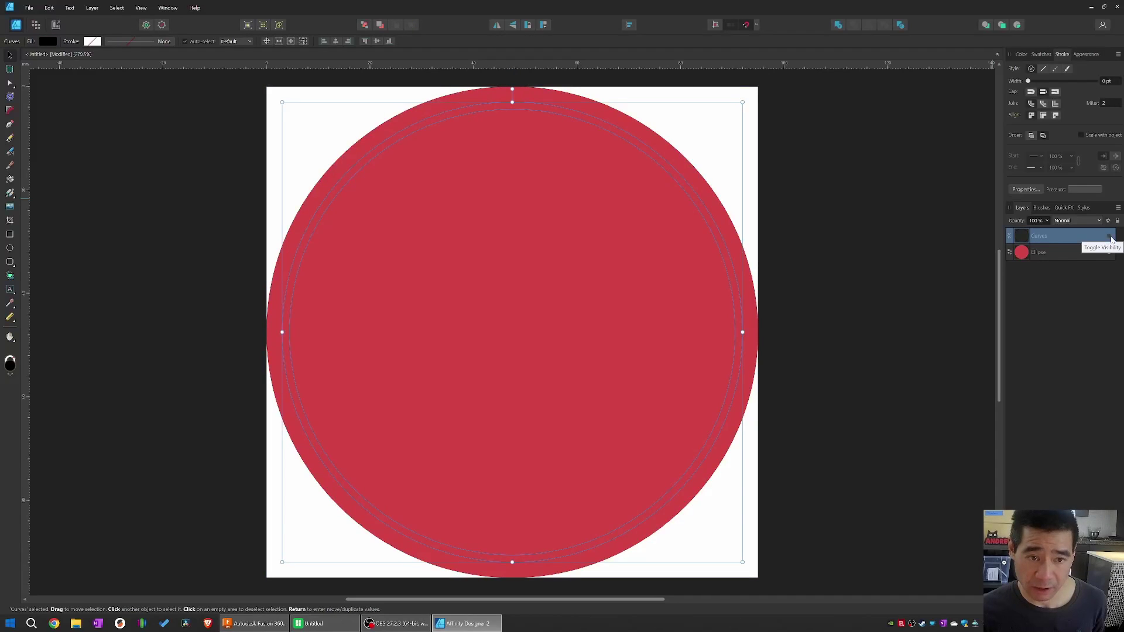
pyautogui.click(1111, 237)
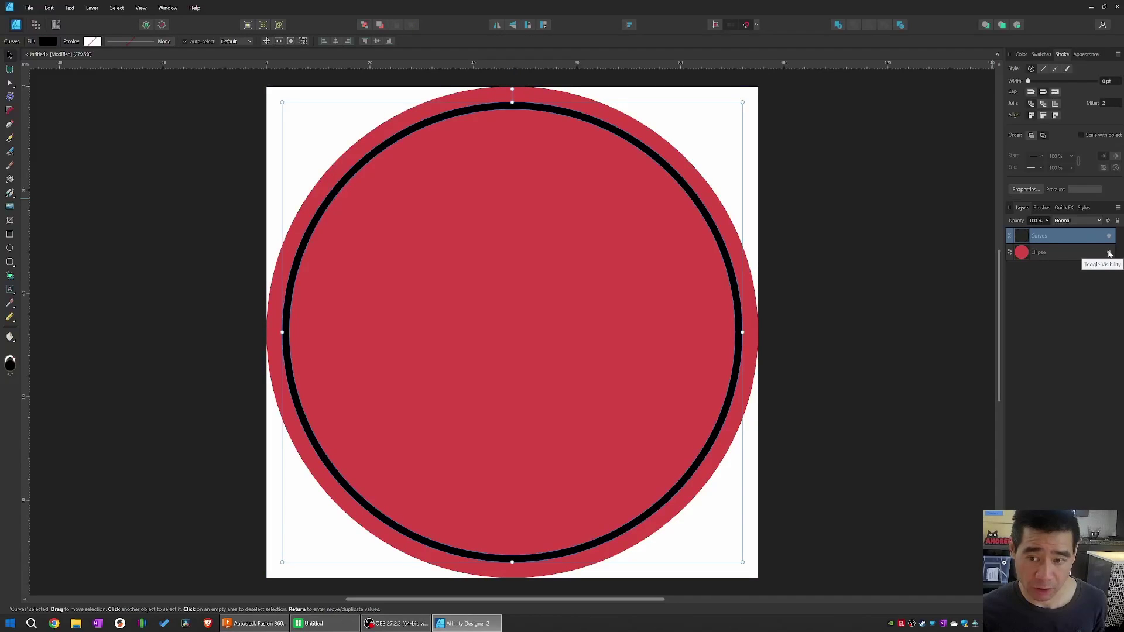
pyautogui.click(1110, 253)
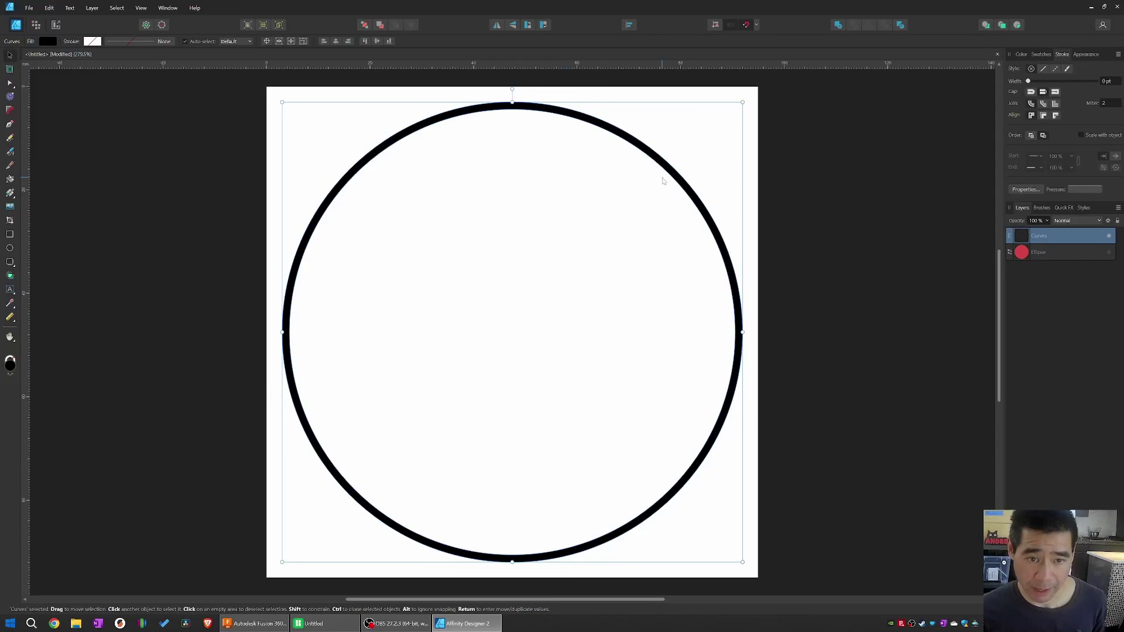
pyautogui.click(1109, 252)
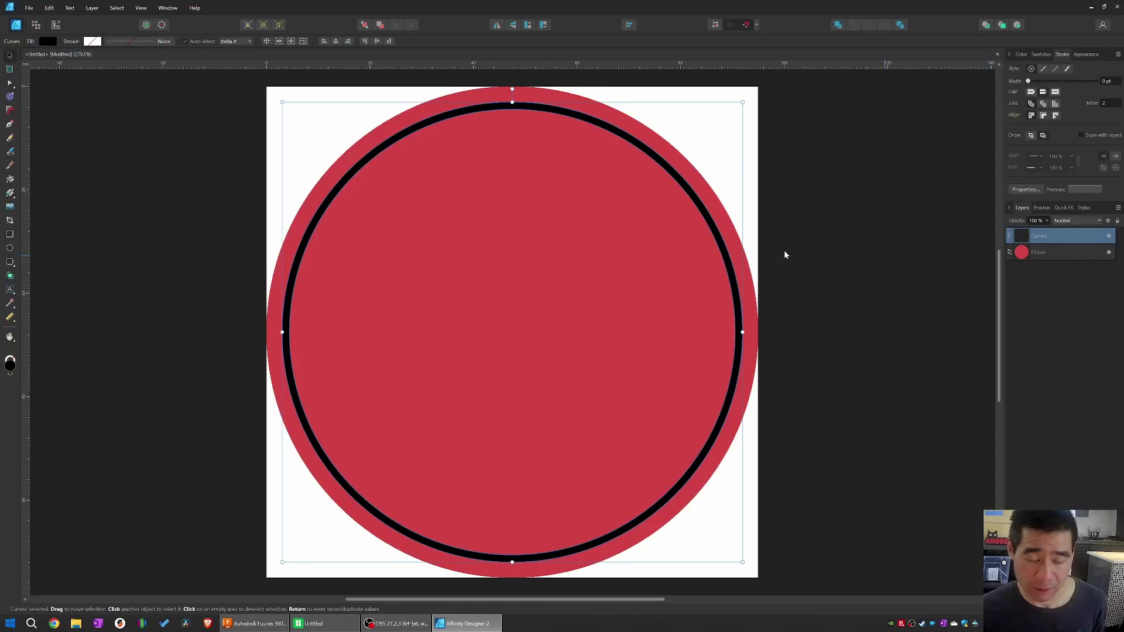
# Step: Deselect everything and enable Transparent Background on Document Setup's Color tab
pyautogui.click(26, 99)
pyautogui.click(147, 41)
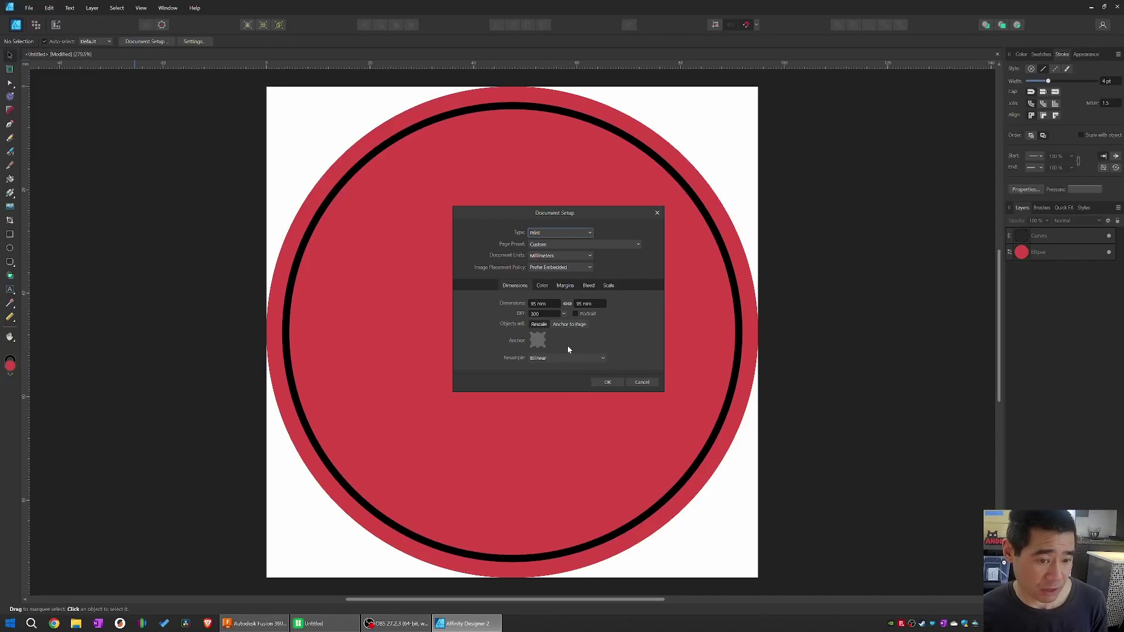
pyautogui.click(542, 285)
pyautogui.click(535, 338)
pyautogui.click(603, 358)
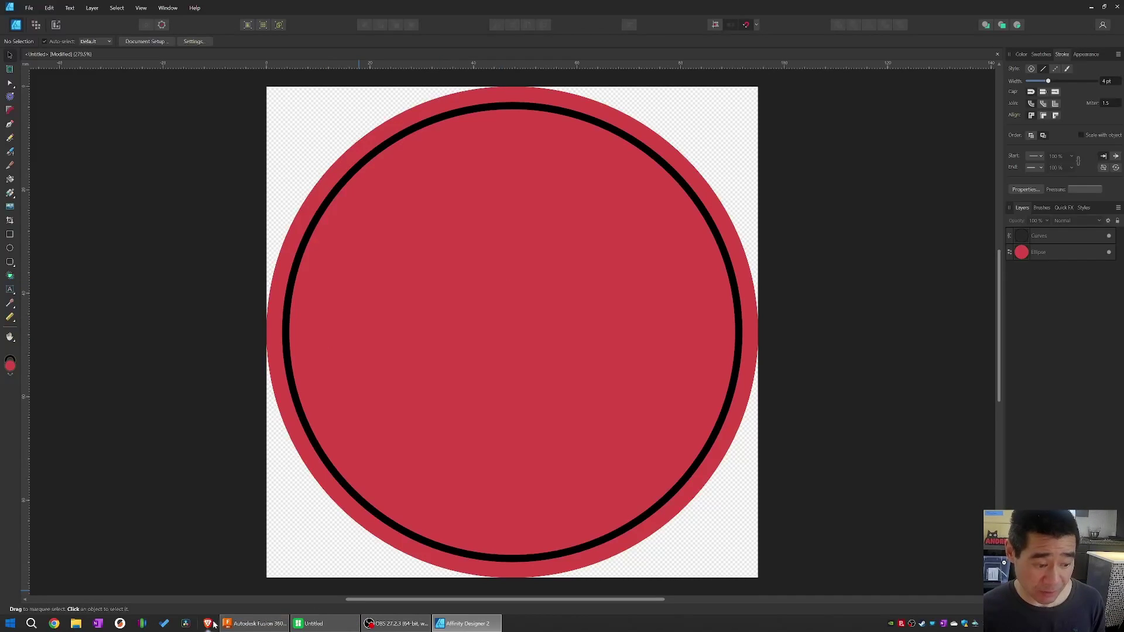
# Step: In File Explorer, go to the Cat Coaster SVG folder and pick Cat-167.svg
pyautogui.click(76, 623)
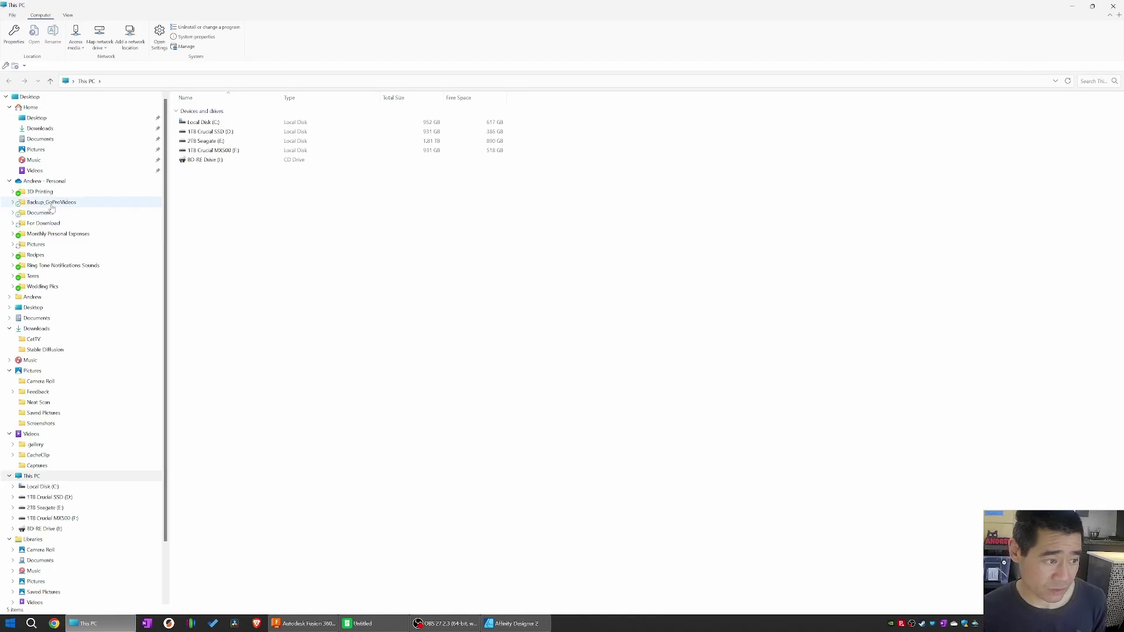
pyautogui.click(39, 192)
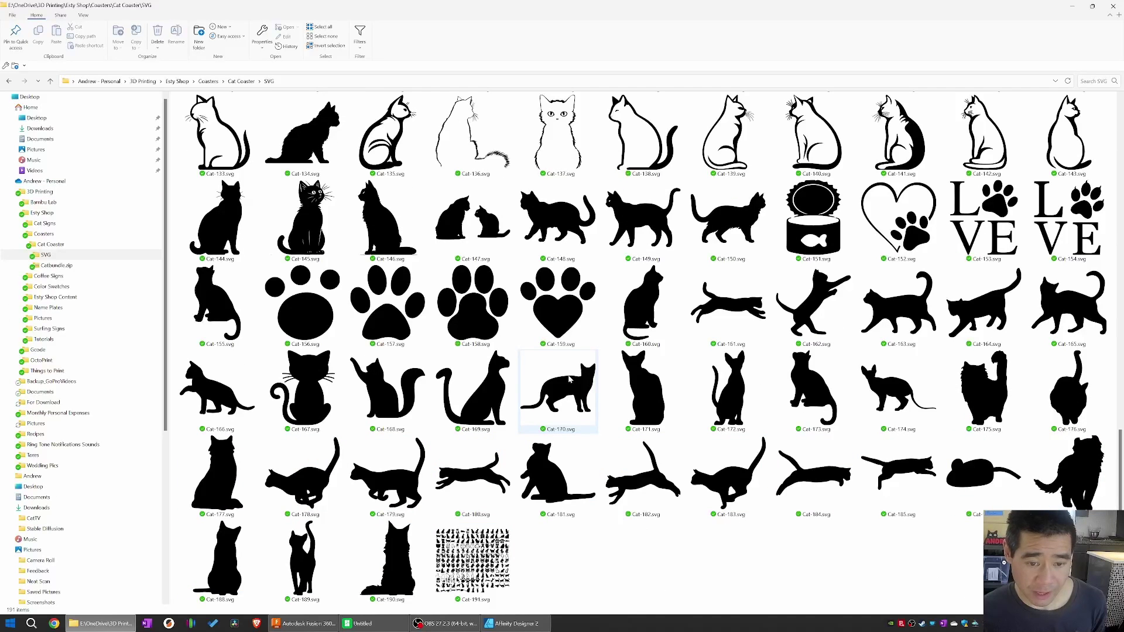
pyautogui.click(314, 388)
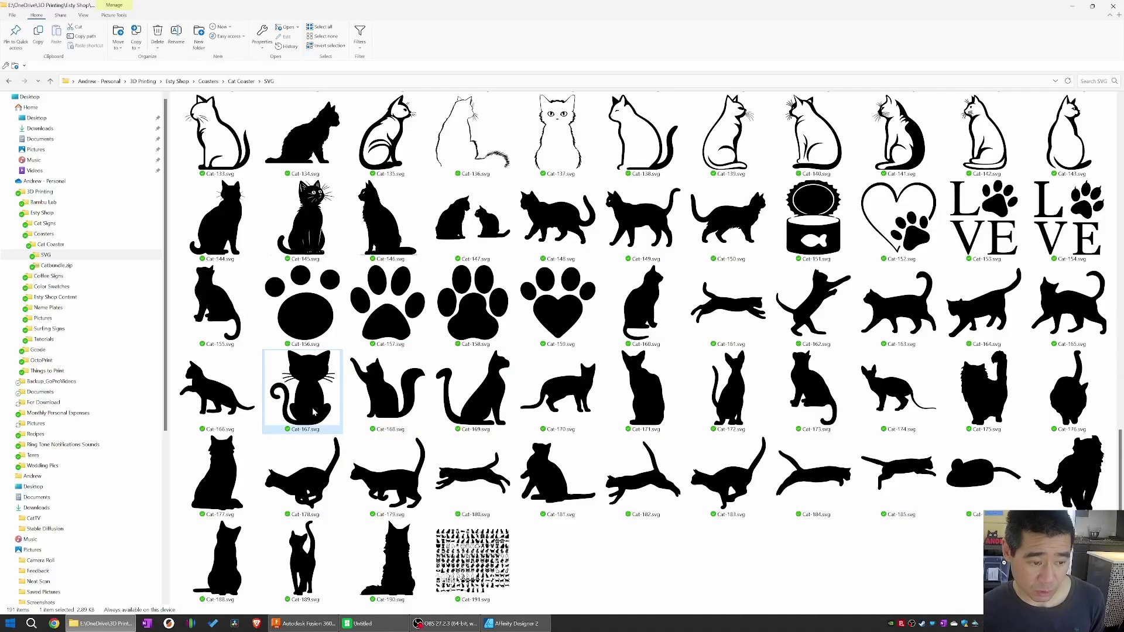
# Step: Paste Cat-167.svg into the coaster design, shrink it and centre it inside the red circle
pyautogui.click(512, 623)
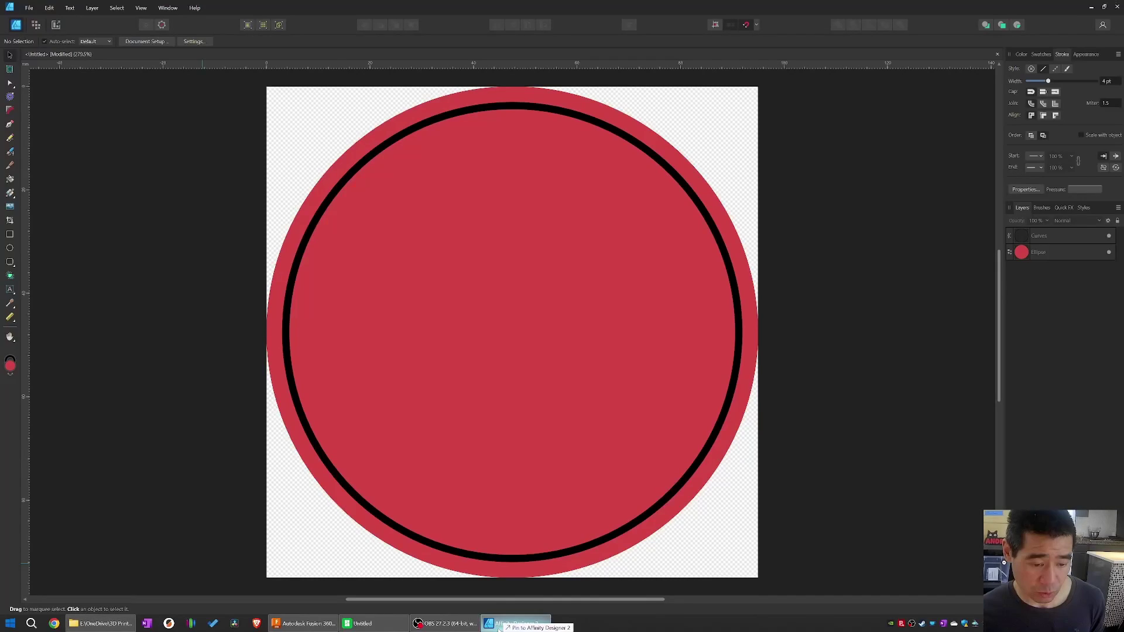
pyautogui.hotkey('ctrl', 'v')
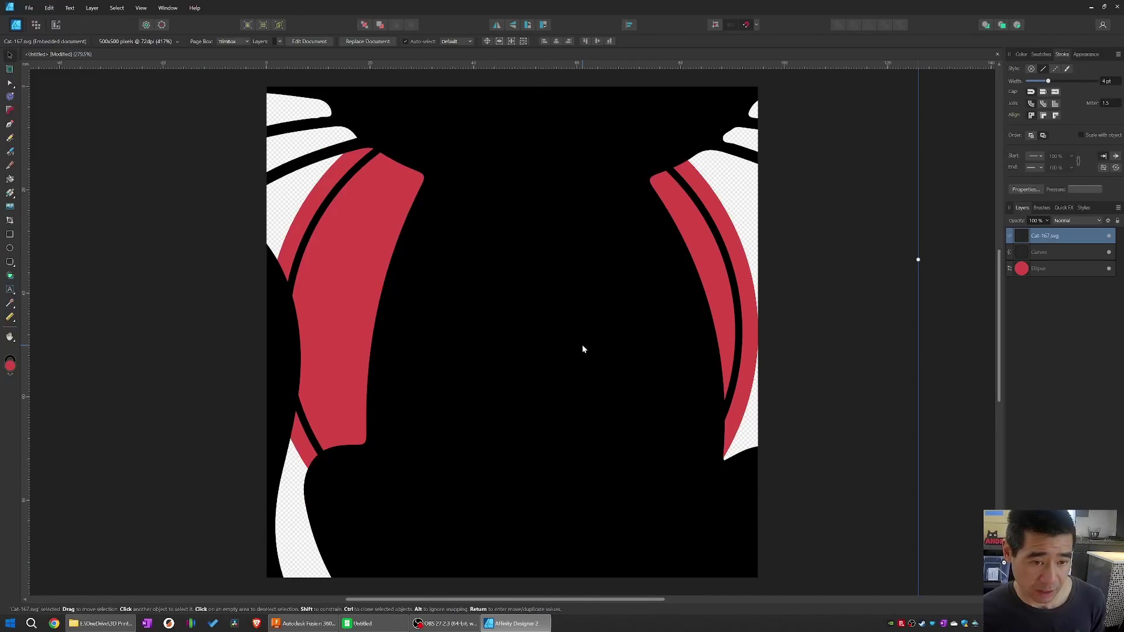
pyautogui.keyDown('ctrl'); pyautogui.scroll(-4, 582, 344); pyautogui.keyUp('ctrl')
pyautogui.moveTo(723, 498); pyautogui.dragTo(612, 417)
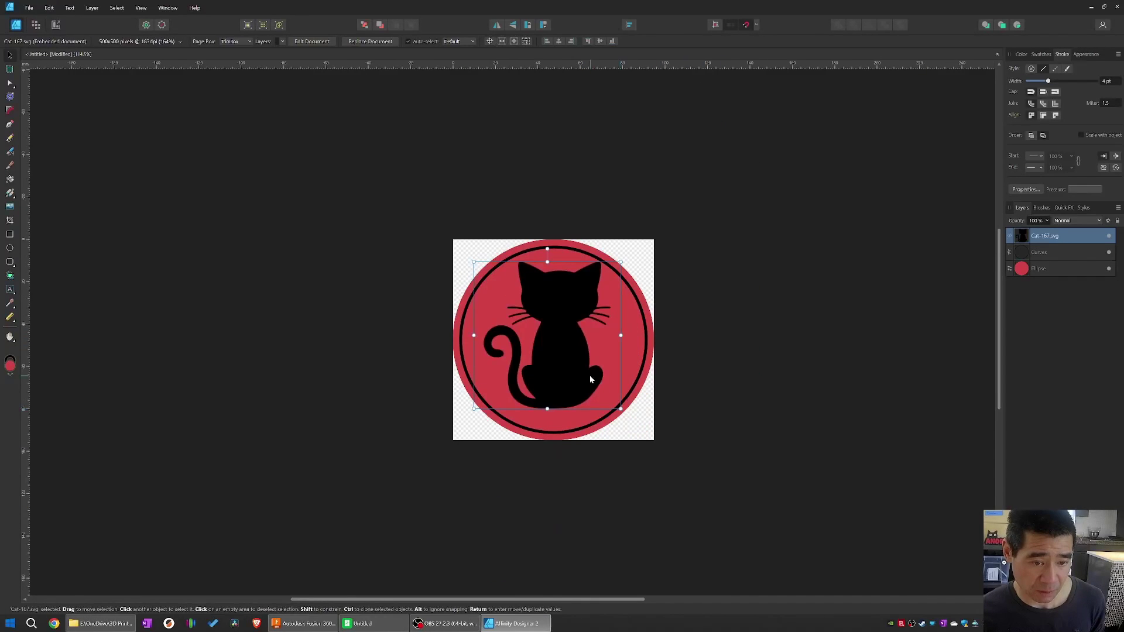
pyautogui.moveTo(556, 370); pyautogui.dragTo(570, 375)
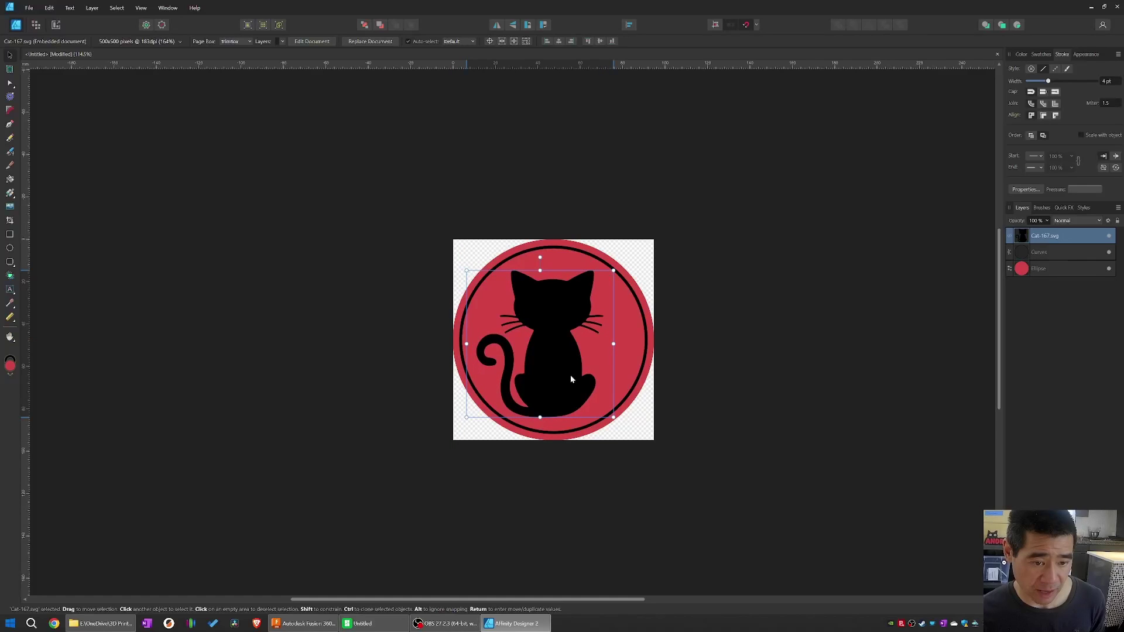
pyautogui.keyDown('ctrl'); pyautogui.scroll(3, 572, 379); pyautogui.keyUp('ctrl')
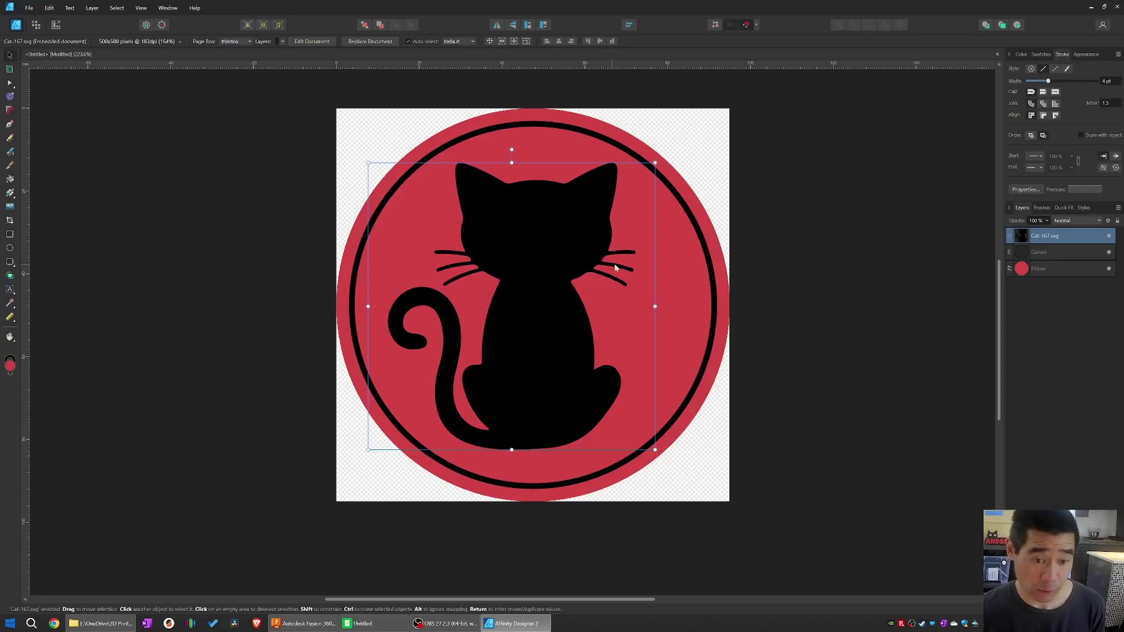
# Step: Edit the embedded Cat-167.svg, copy its Curve layer, and return to the Untitled coaster document
pyautogui.click(311, 42)
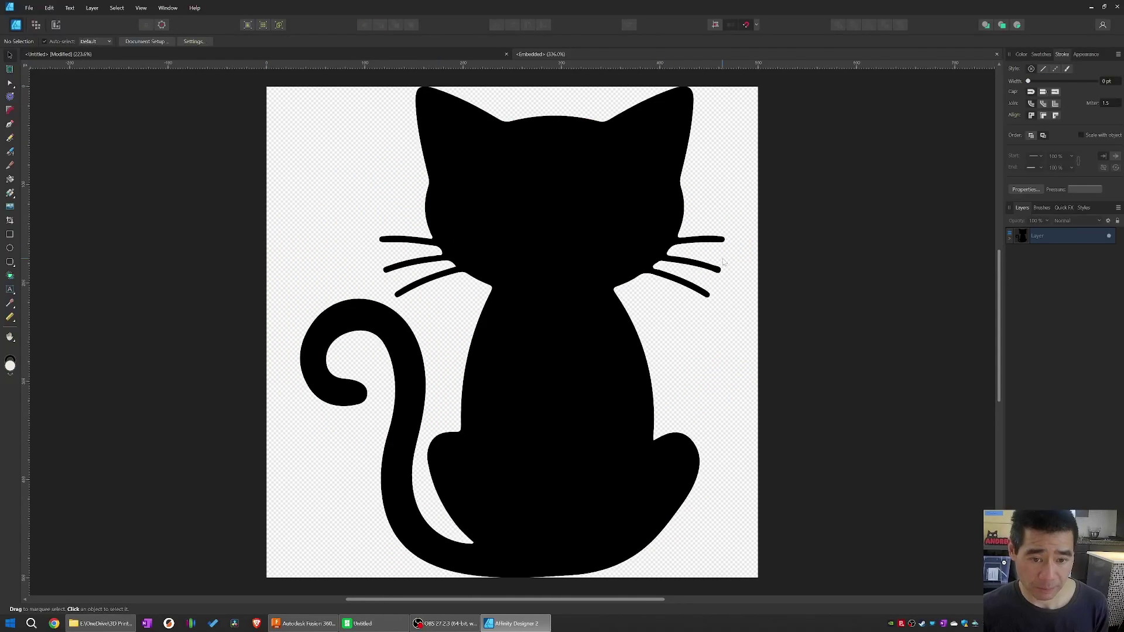
pyautogui.click(602, 236)
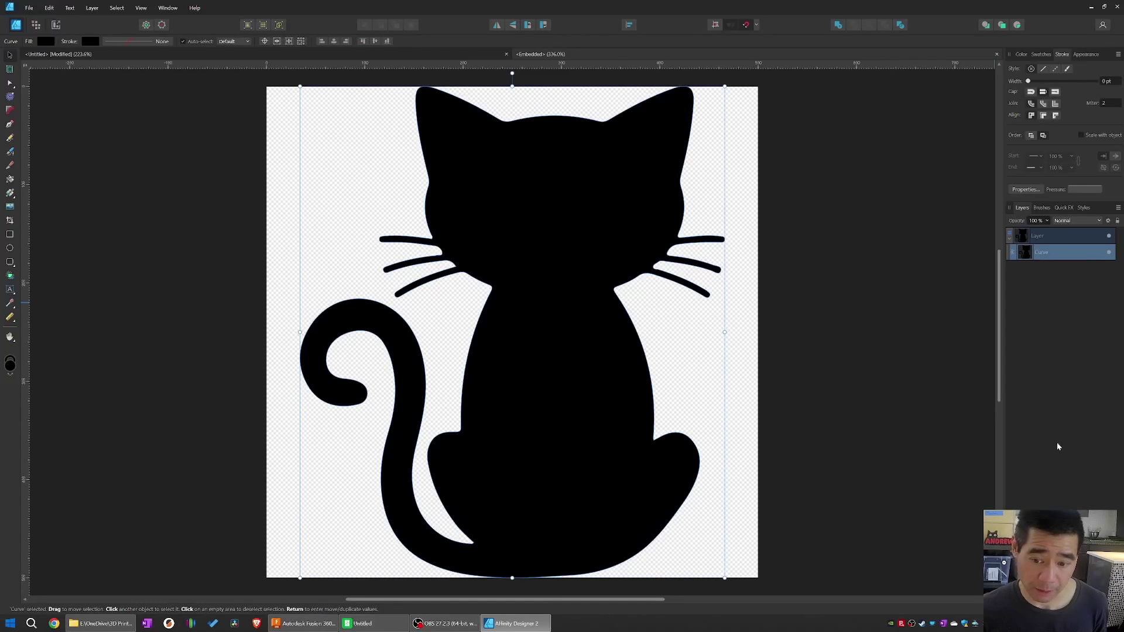
pyautogui.rightClick(1054, 259)
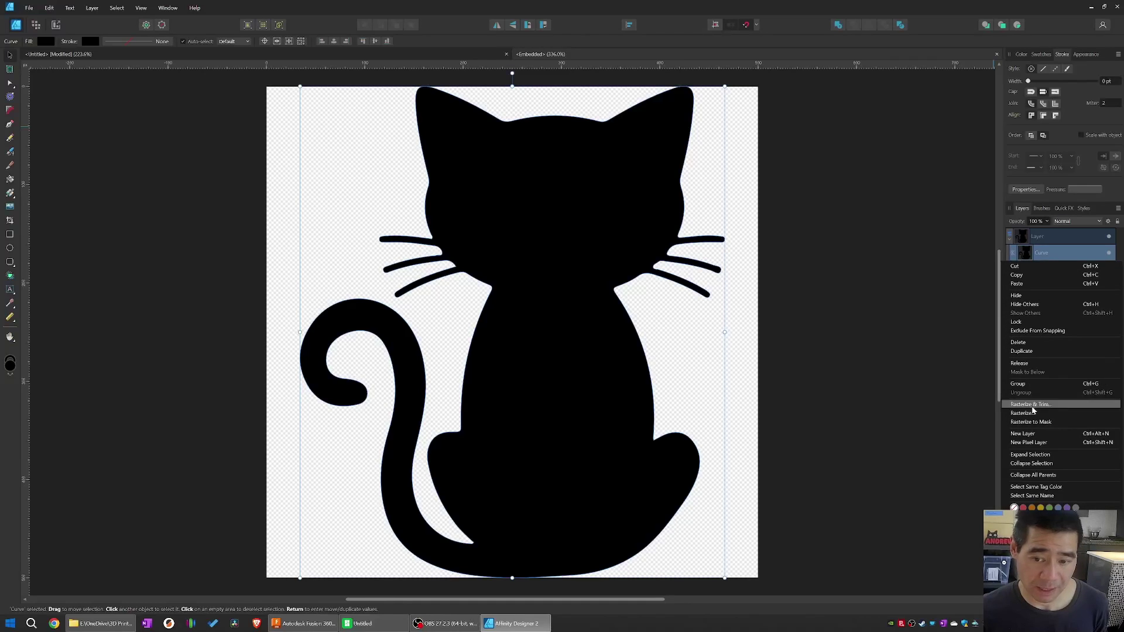
pyautogui.click(1039, 273)
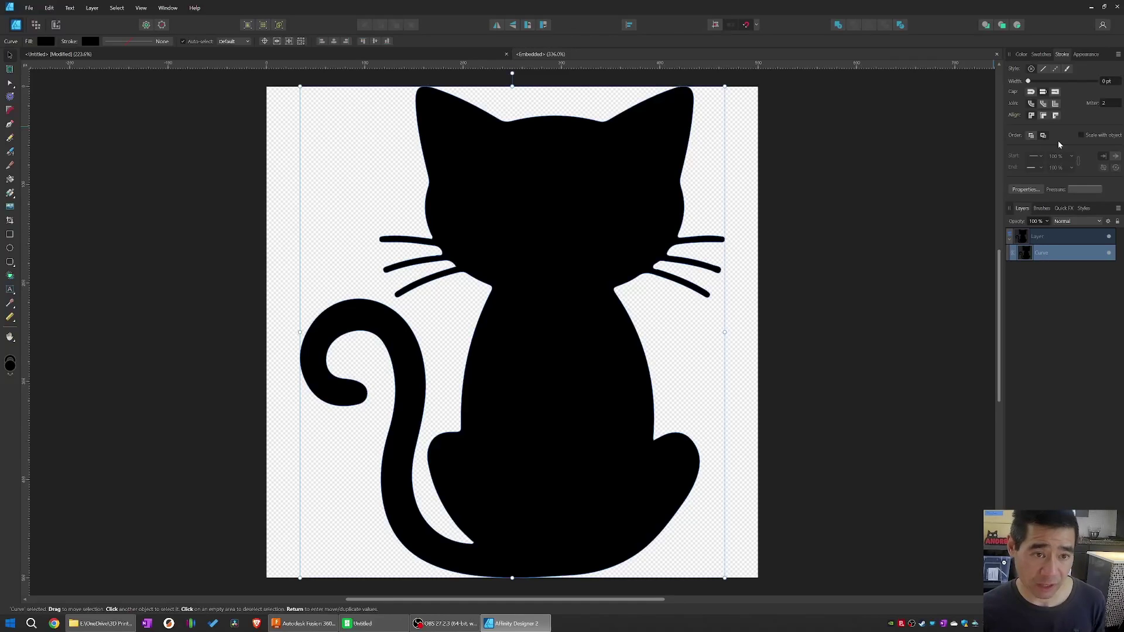
pyautogui.click(437, 55)
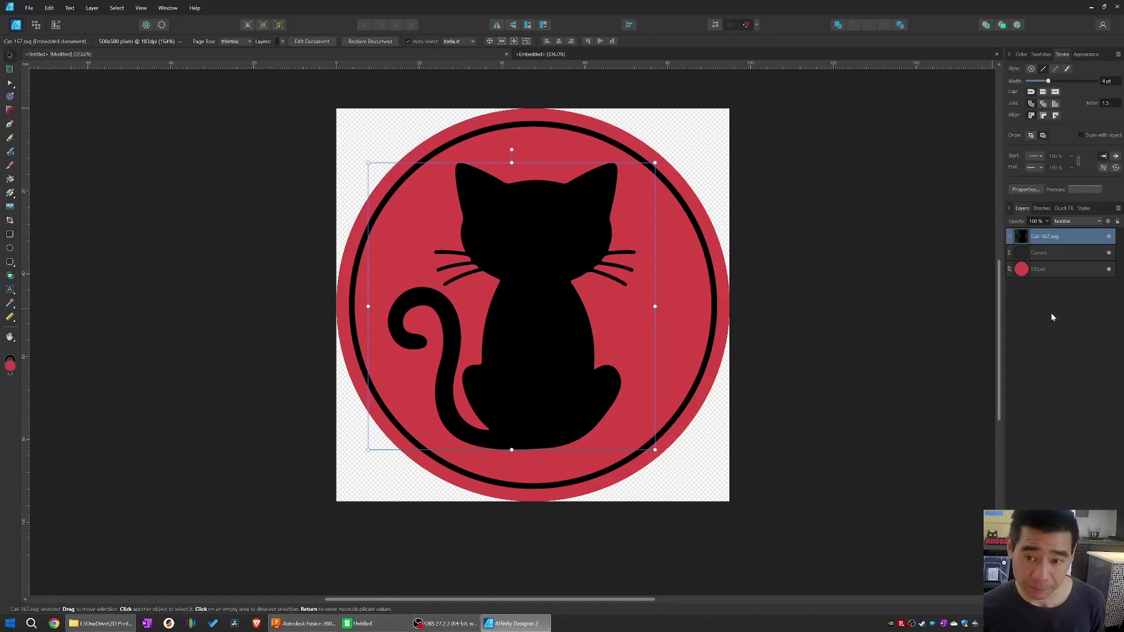
# Step: Paste the copied cat curve and scale it down over the original cat
pyautogui.hotkey('ctrl', 'v')
pyautogui.keyDown('ctrl'); pyautogui.scroll(-3, 845, 343); pyautogui.keyUp('ctrl')
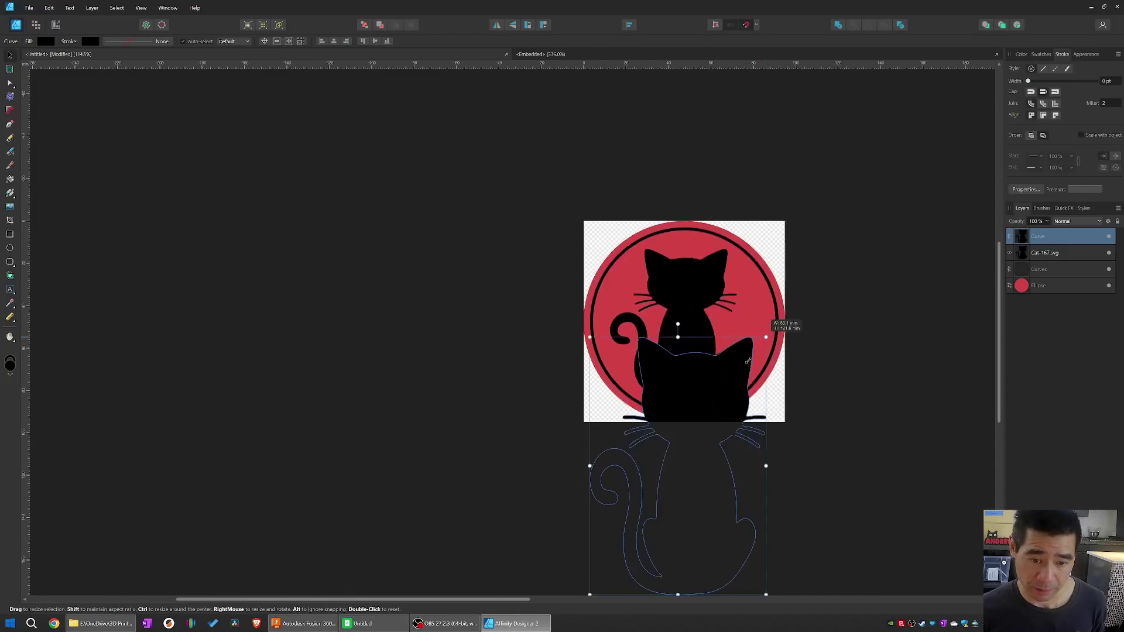
pyautogui.moveTo(785, 327); pyautogui.dragTo(730, 259)
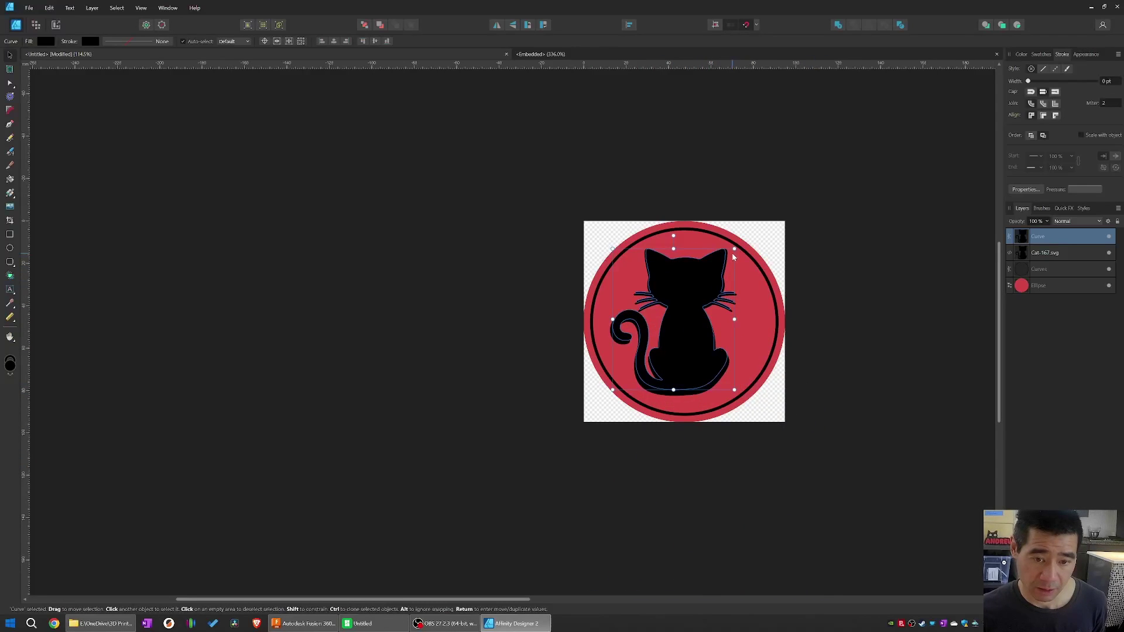
# Step: Delete the embedded Cat-167.svg layer and select the cat curve with the Node tool
pyautogui.click(1056, 252)
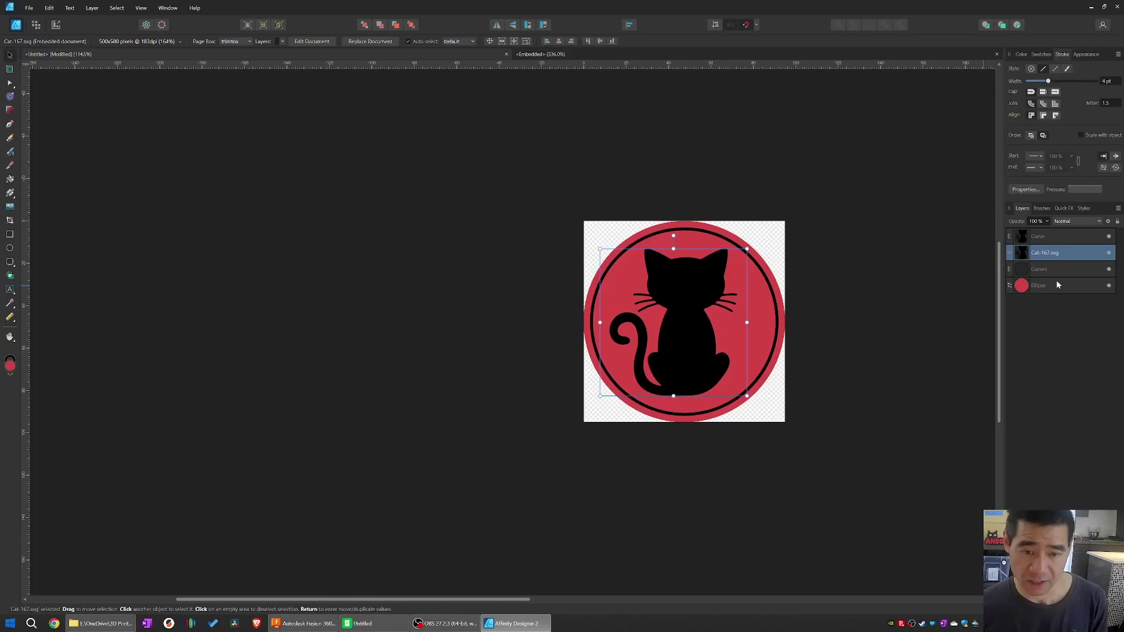
pyautogui.press('Delete')
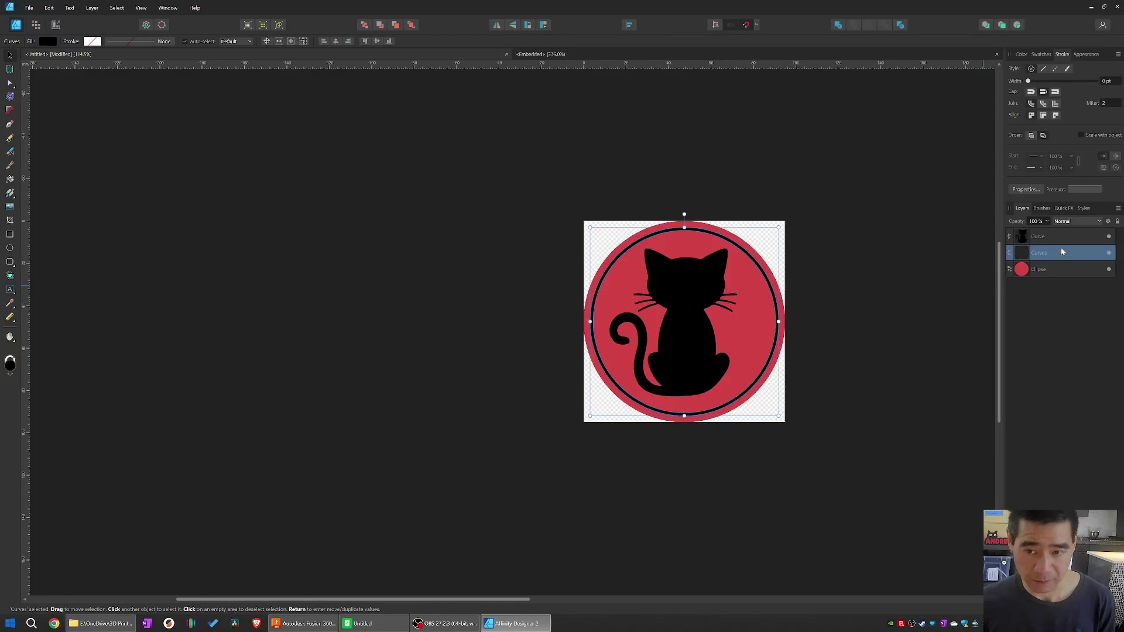
pyautogui.click(1048, 236)
pyautogui.keyDown('ctrl'); pyautogui.scroll(5, 662, 339); pyautogui.keyUp('ctrl')
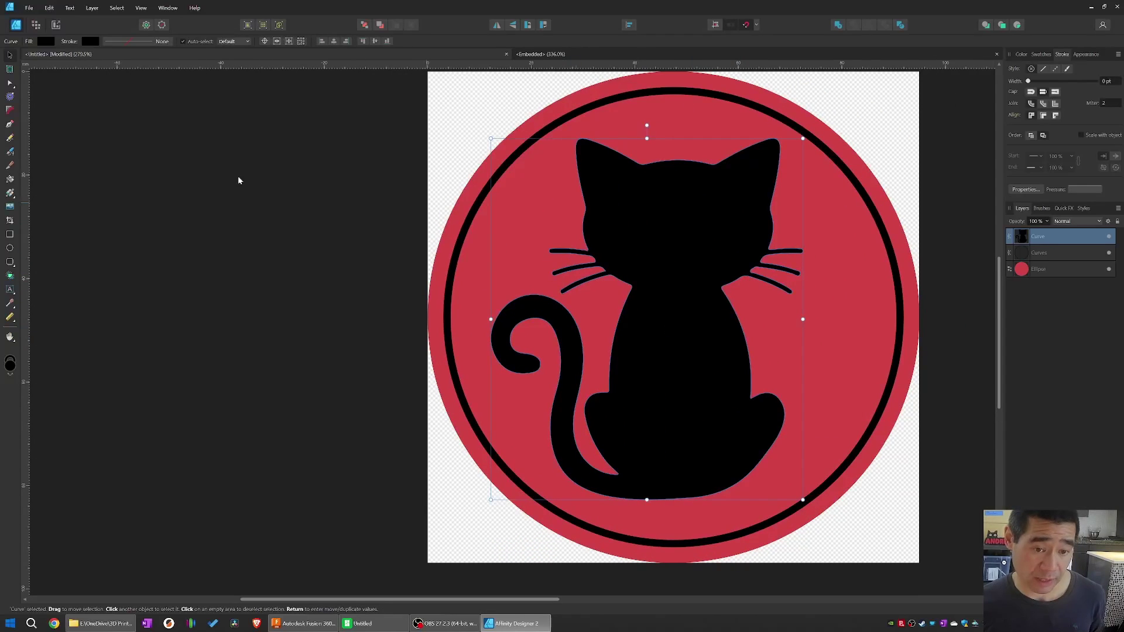
pyautogui.click(10, 82)
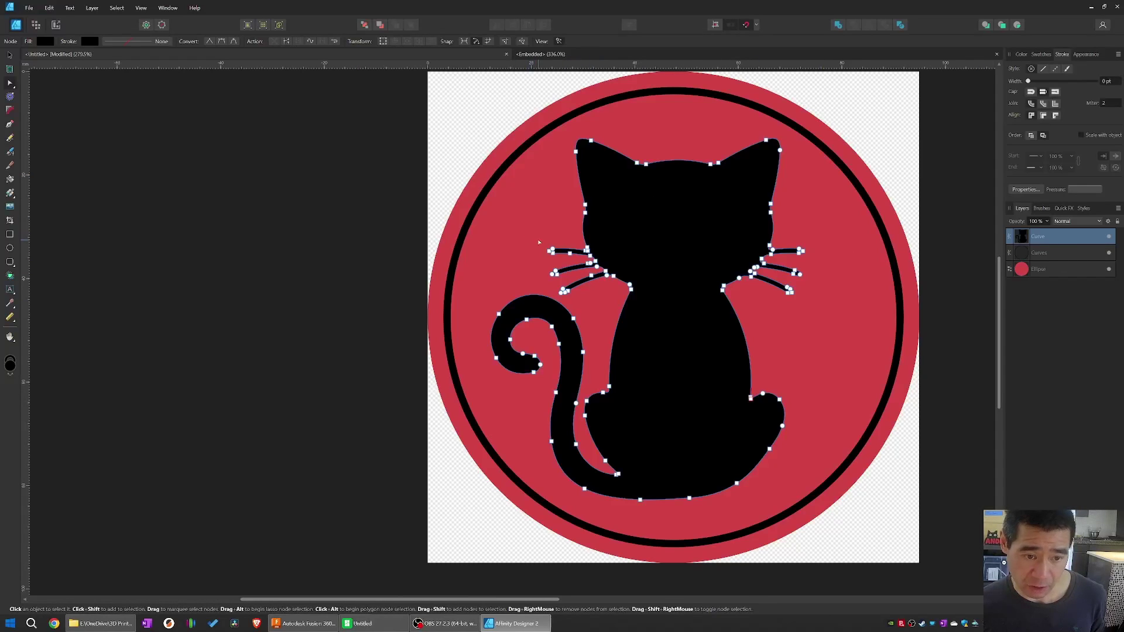
# Step: Delete the end nodes of all the cat's left and right whiskers
pyautogui.press('Delete')
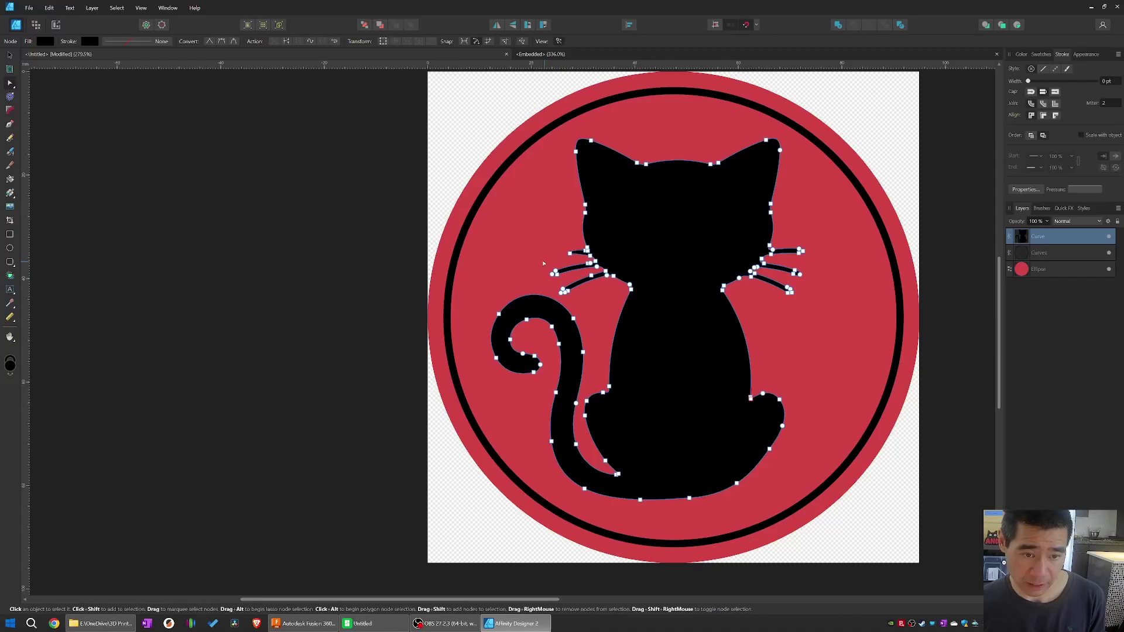
pyautogui.moveTo(545, 264); pyautogui.dragTo(576, 302)
pyautogui.press('Delete')
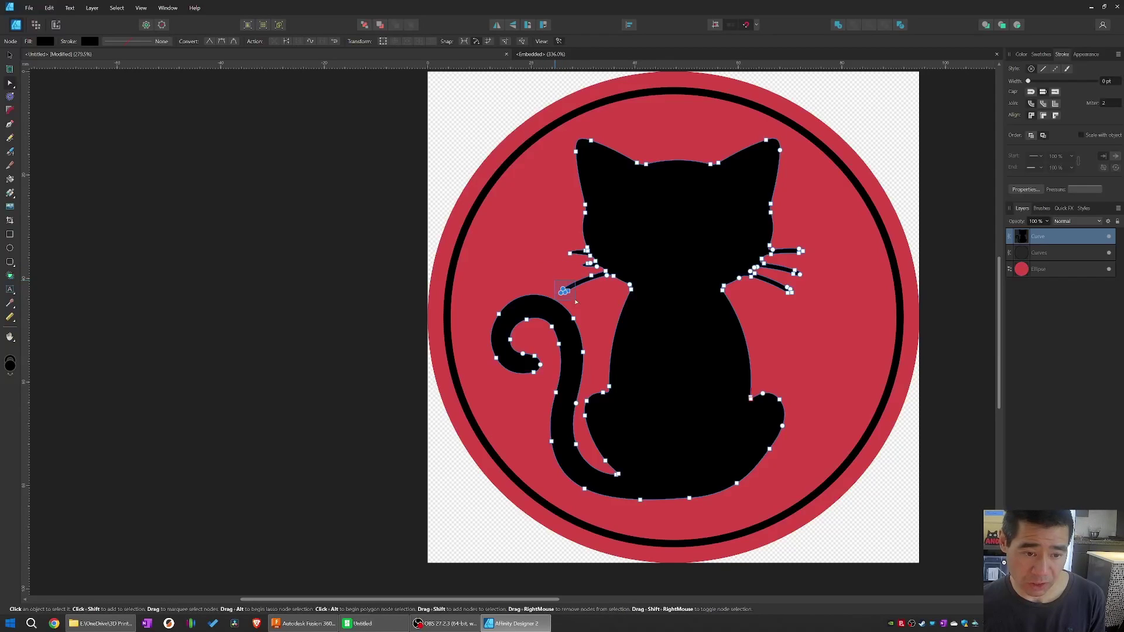
pyautogui.moveTo(821, 304); pyautogui.dragTo(766, 228)
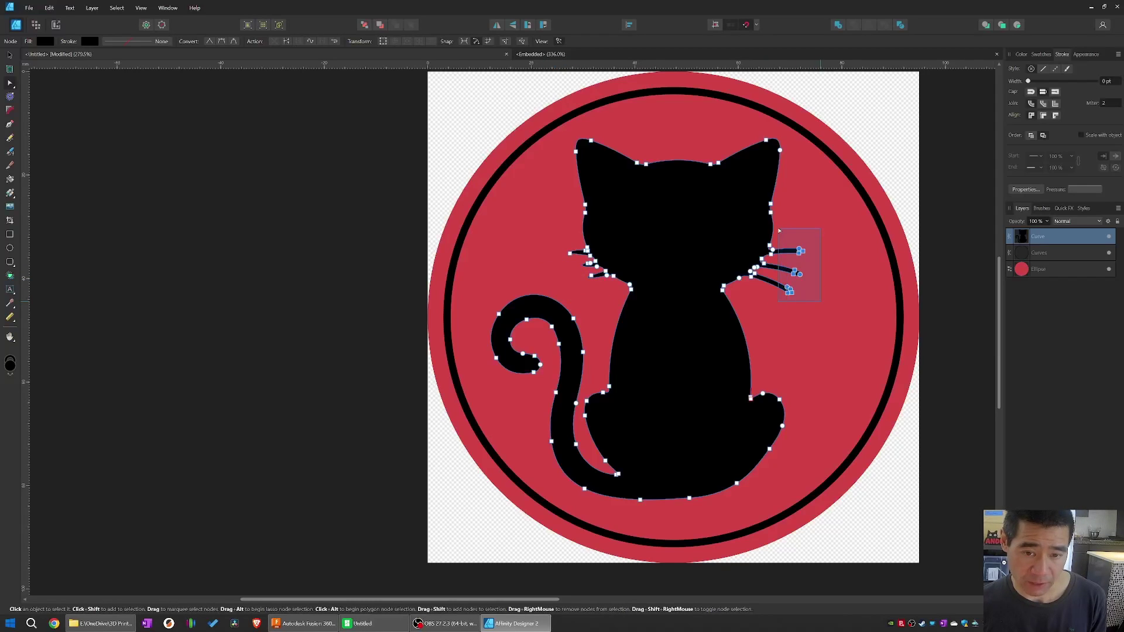
pyautogui.press('Delete')
pyautogui.keyDown('ctrl'); pyautogui.scroll(5, 661, 248); pyautogui.keyUp('ctrl')
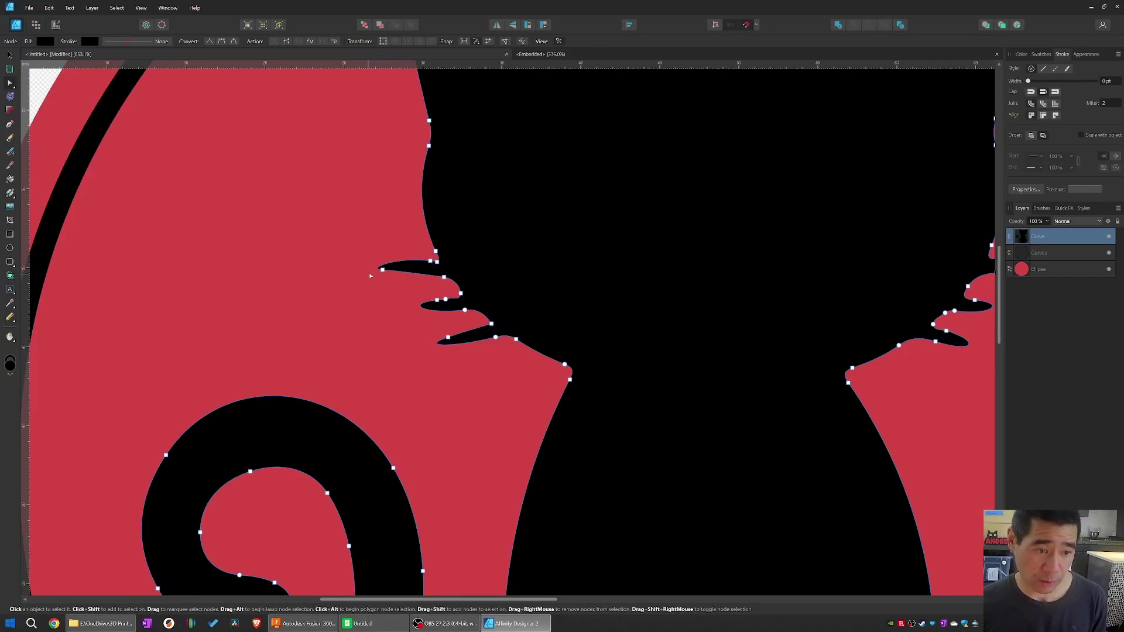
pyautogui.press('Delete')
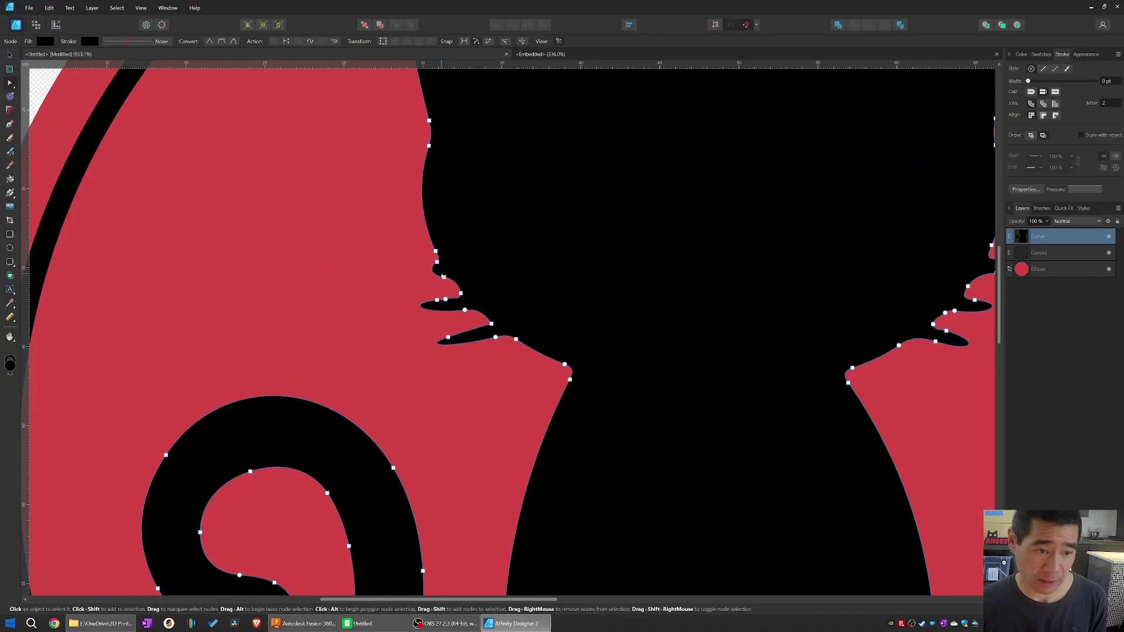
pyautogui.moveTo(417, 294); pyautogui.dragTo(459, 348)
pyautogui.press('Delete')
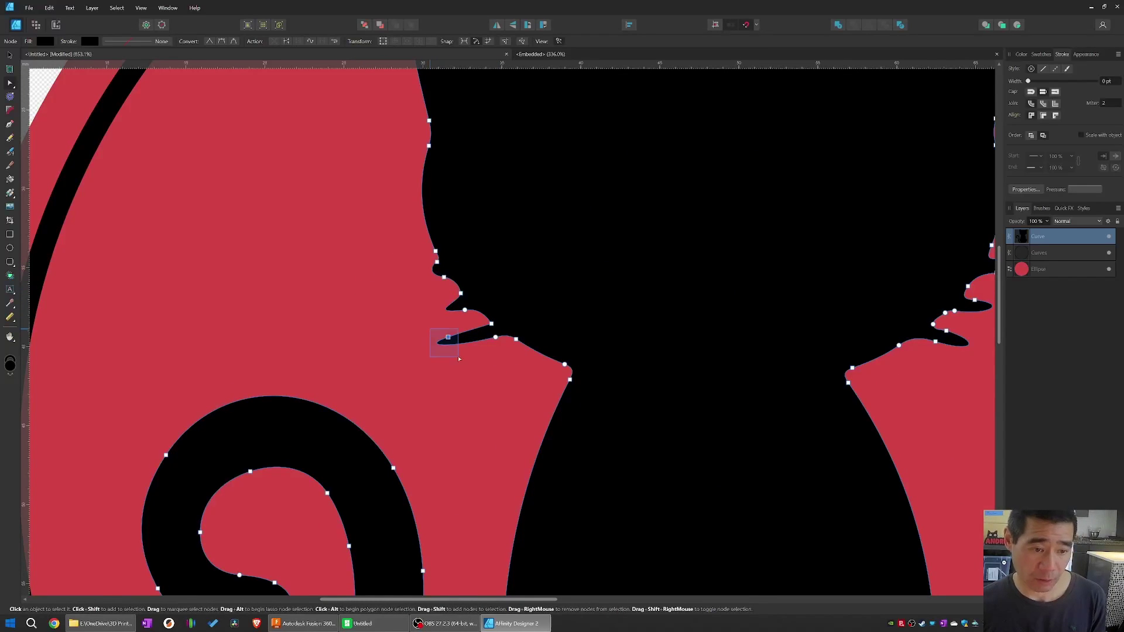
pyautogui.press('Delete')
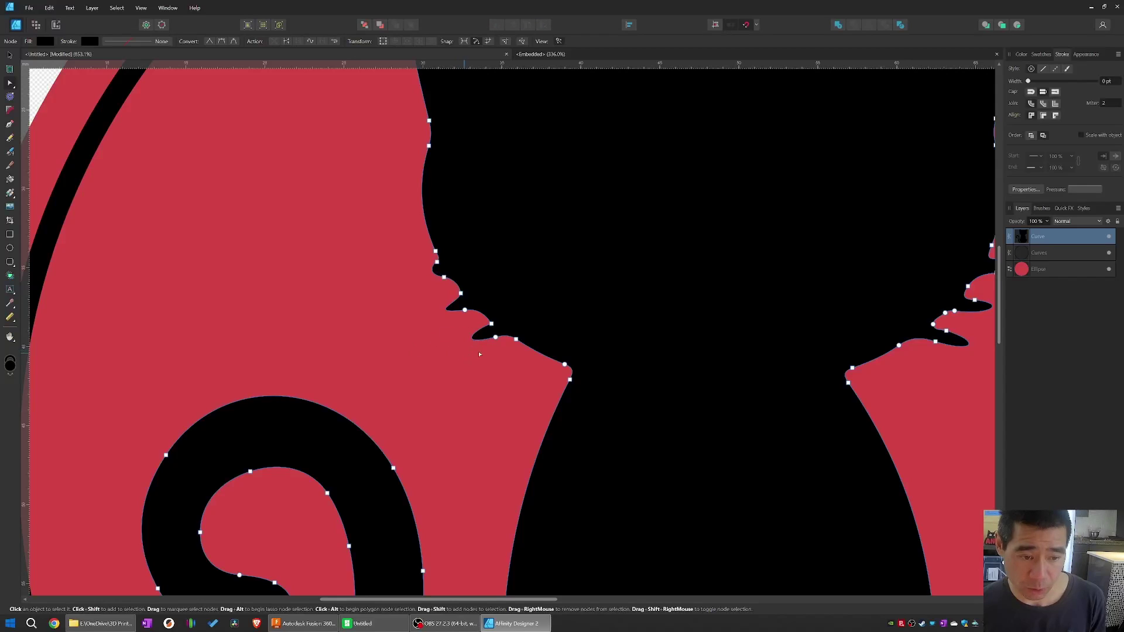
pyautogui.click(491, 323)
pyautogui.press('Delete')
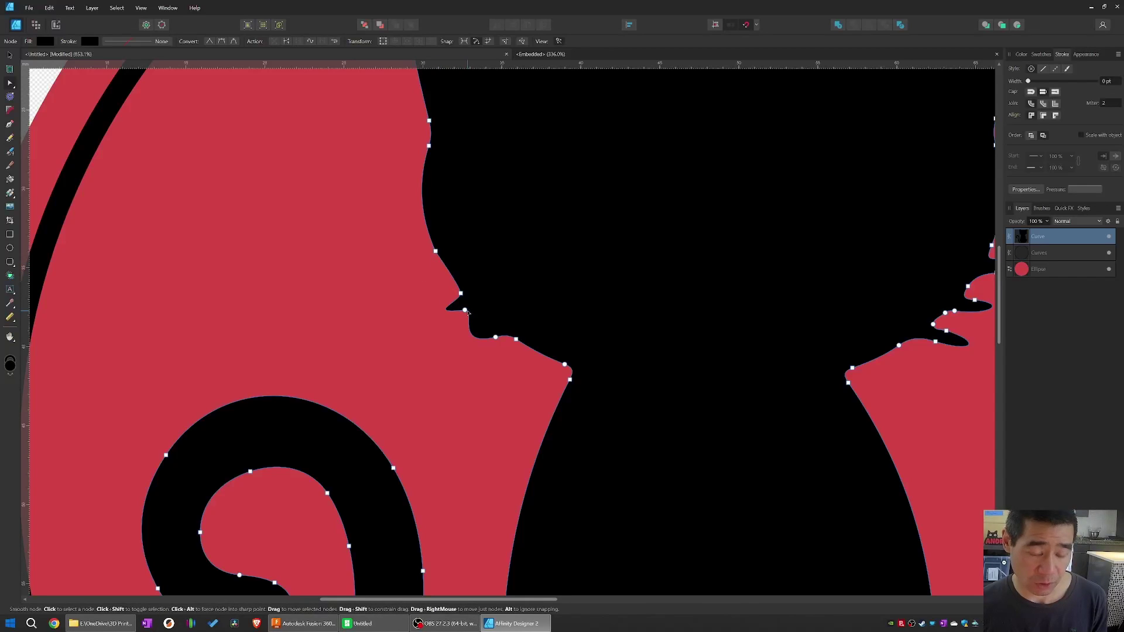
# Step: Delete the leftover nose and mouth nodes to smooth the cat's cheeks
pyautogui.keyDown('shift'); pyautogui.hscroll(2, 584, 327); pyautogui.keyUp('shift')
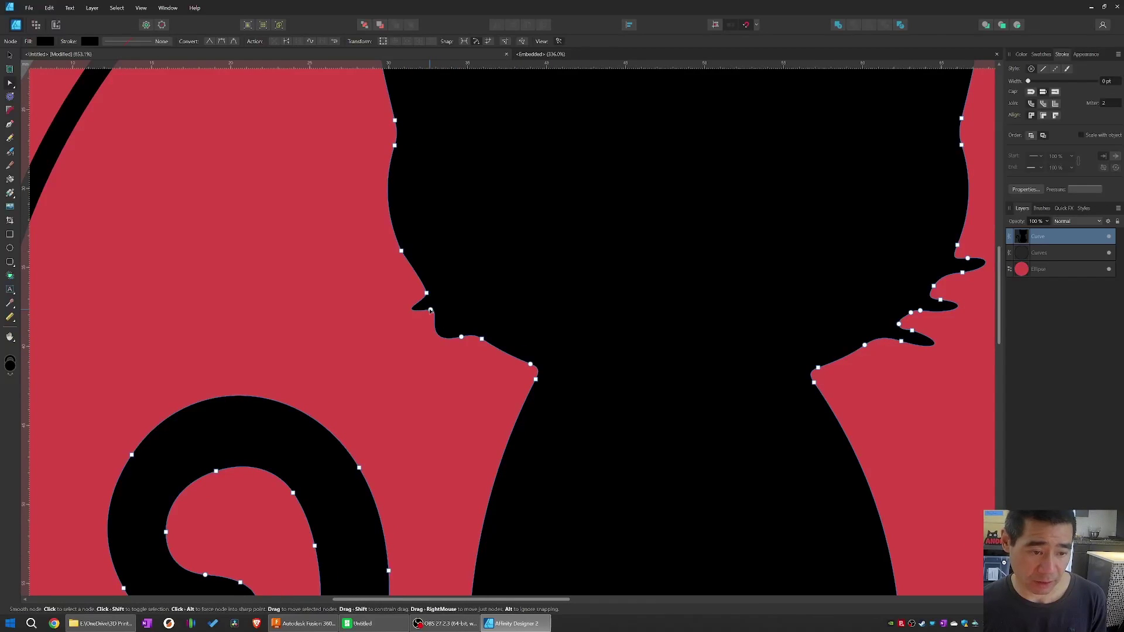
pyautogui.moveTo(417, 285); pyautogui.dragTo(471, 345)
pyautogui.press('Delete')
pyautogui.click(401, 253)
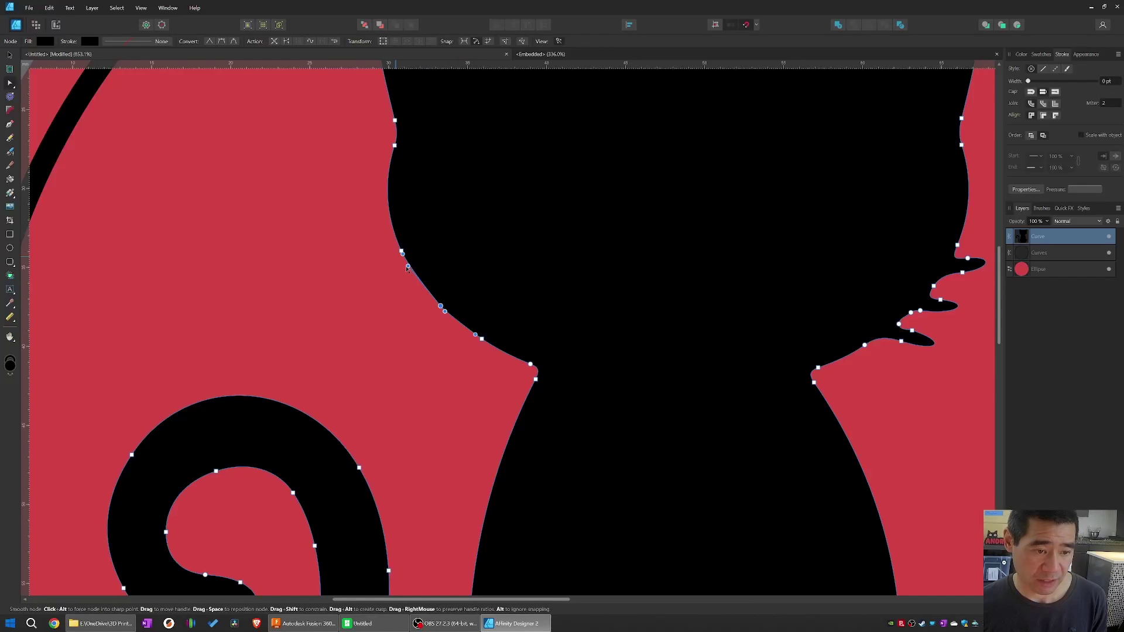
pyautogui.keyDown('shift'); pyautogui.hscroll(10, 881, 428); pyautogui.keyUp('shift')
pyautogui.moveTo(884, 426); pyautogui.dragTo(725, 350)
pyautogui.press('Delete')
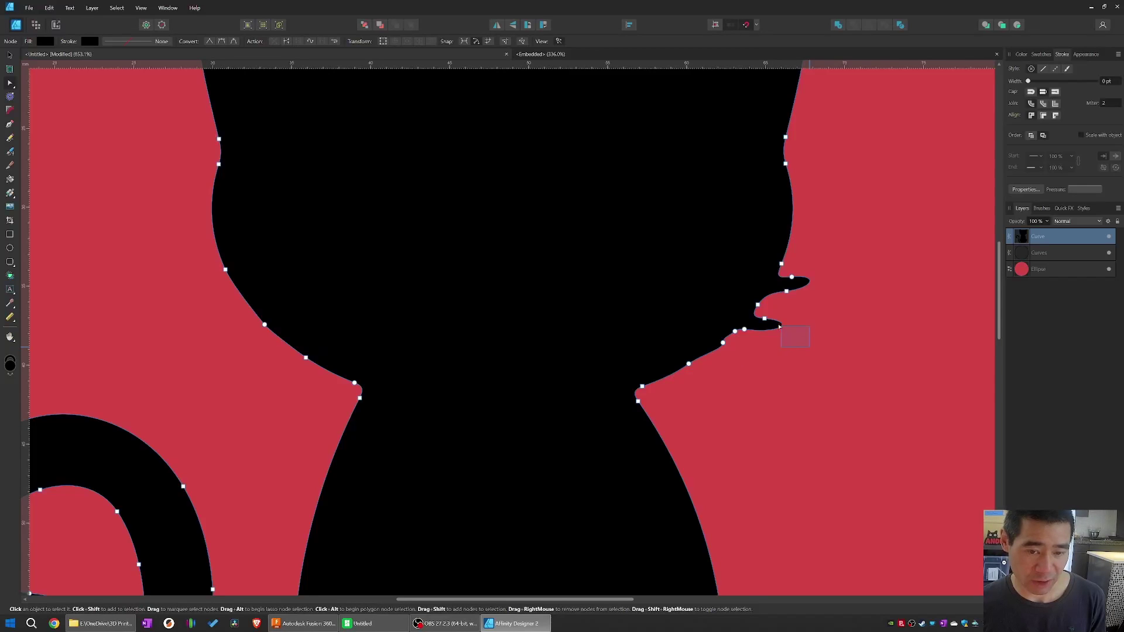
pyautogui.moveTo(779, 326); pyautogui.dragTo(765, 301)
pyautogui.press('Delete')
pyautogui.moveTo(853, 296); pyautogui.dragTo(783, 270)
pyautogui.press('Delete')
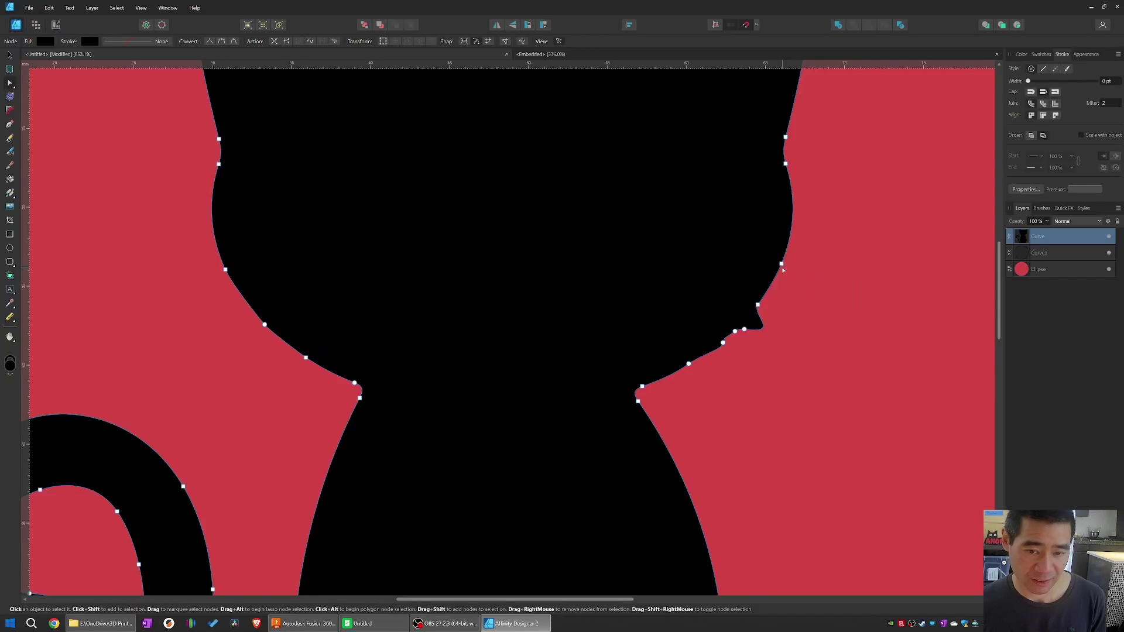
pyautogui.keyDown('ctrl'); pyautogui.scroll(-5, 770, 329); pyautogui.keyUp('ctrl')
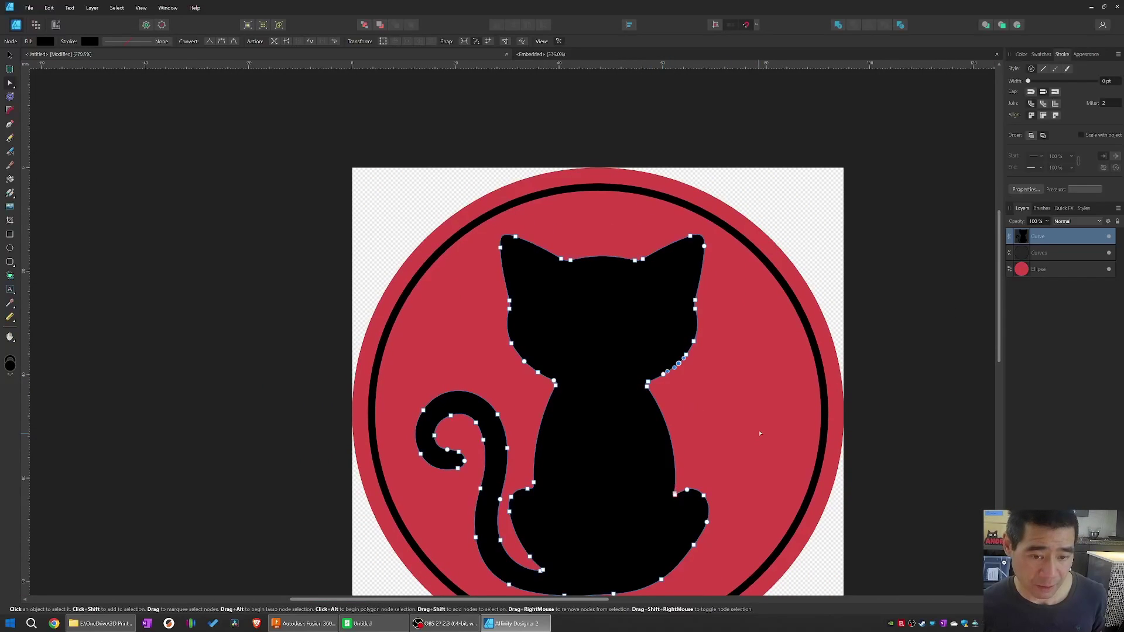
pyautogui.press('v')
pyautogui.click(794, 433)
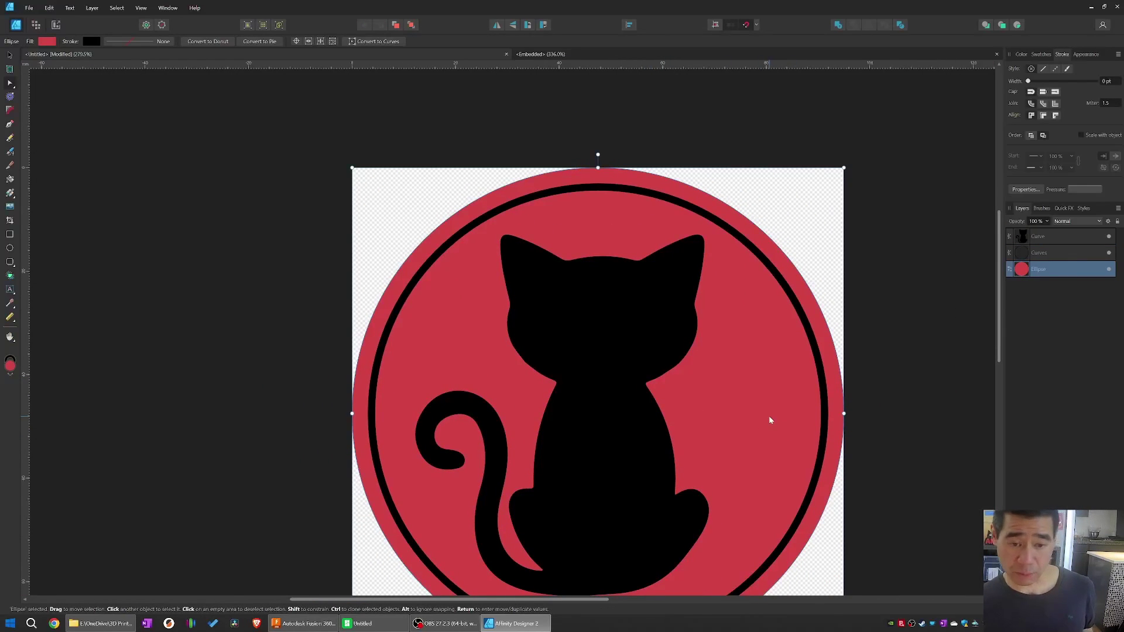
pyautogui.moveTo(752, 441); pyautogui.dragTo(682, 386, button='middle')
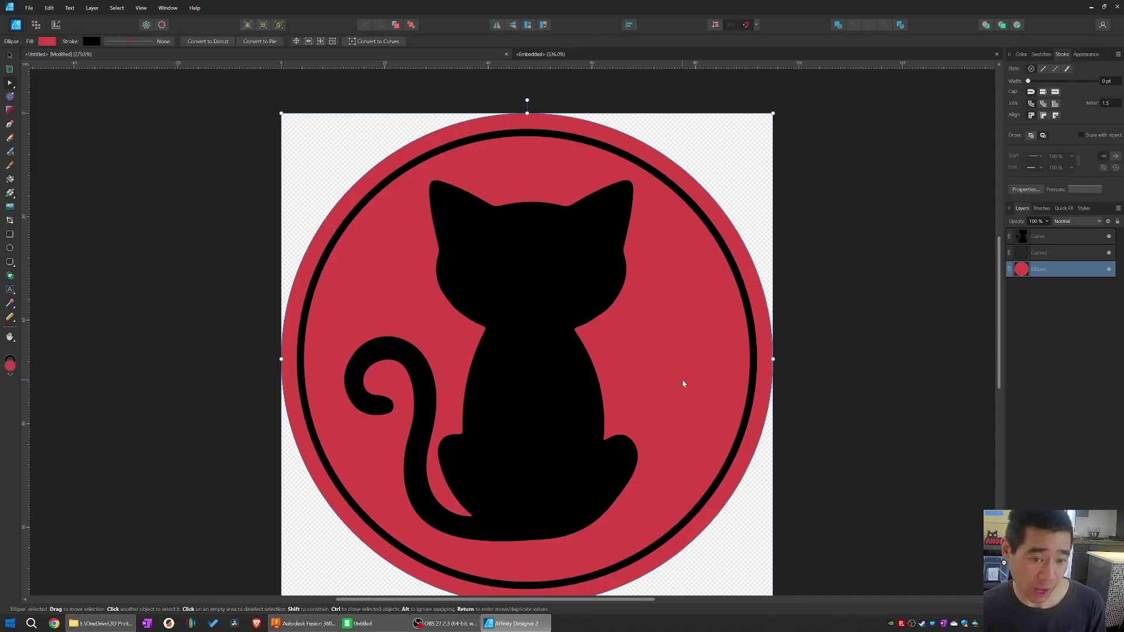
pyautogui.hotkey('ctrl', 'd')
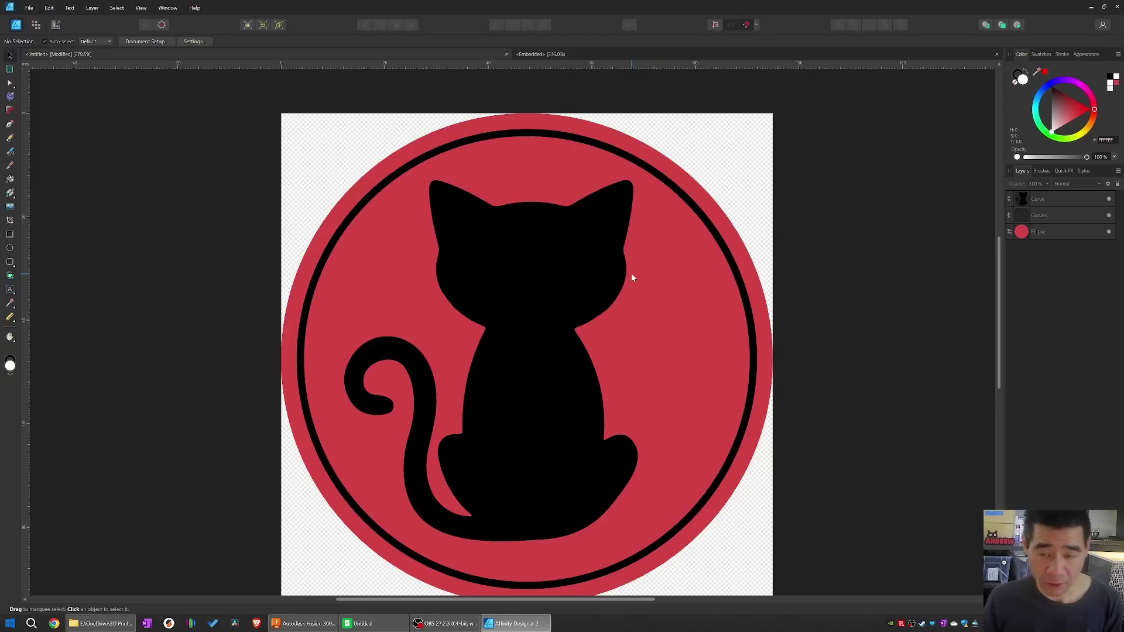
pyautogui.click(1061, 233)
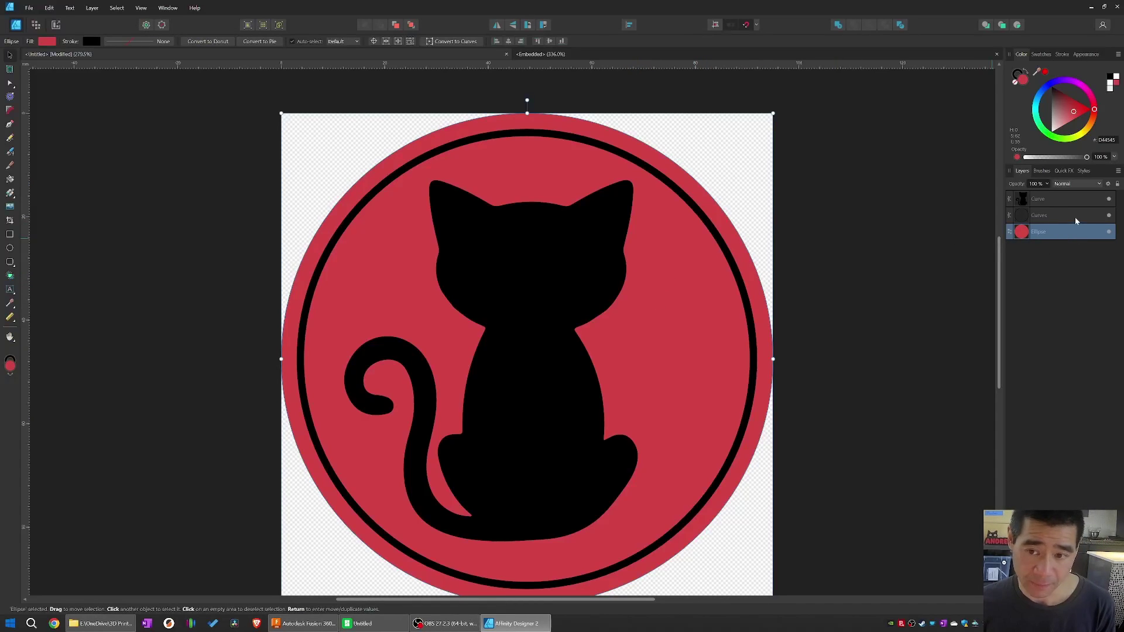
pyautogui.click(1076, 218)
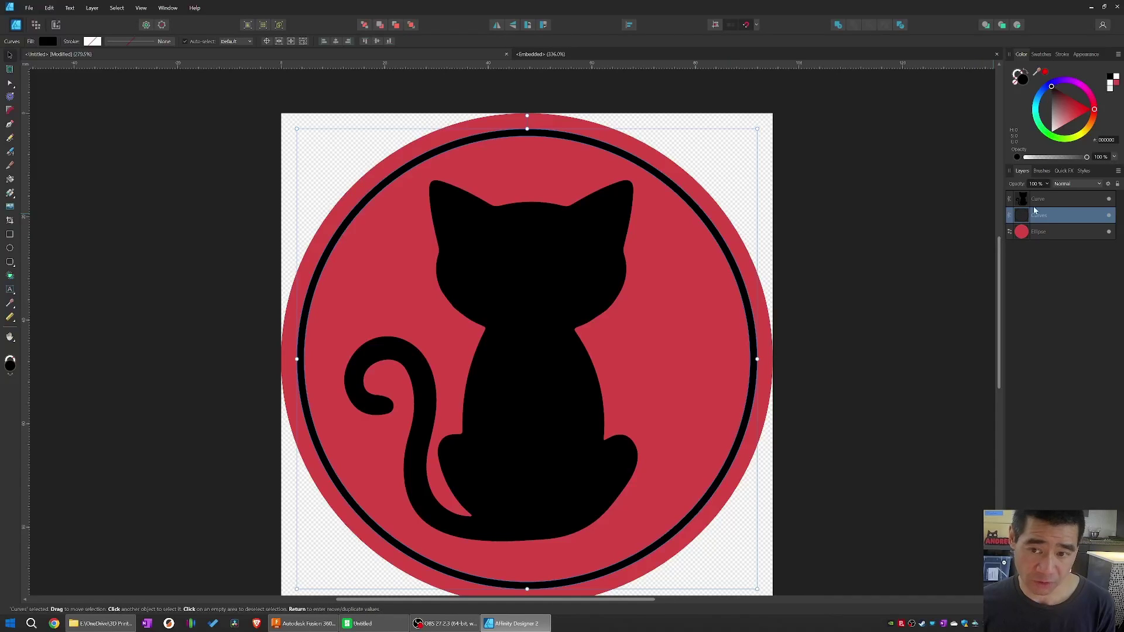
pyautogui.click(455, 293)
pyautogui.click(844, 256)
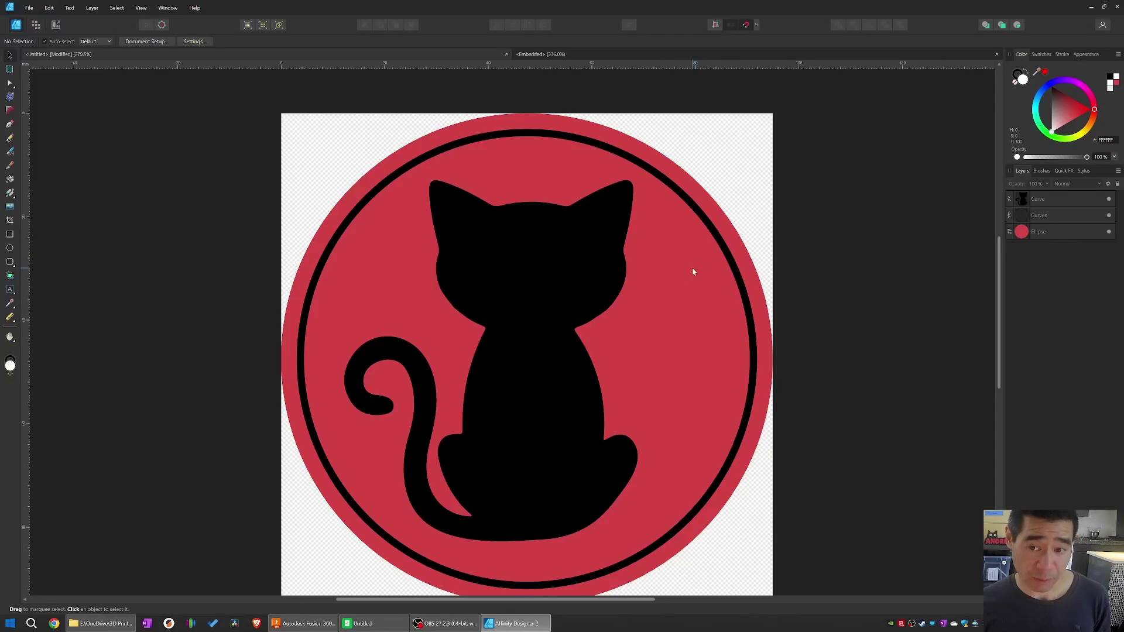
pyautogui.click(1067, 240)
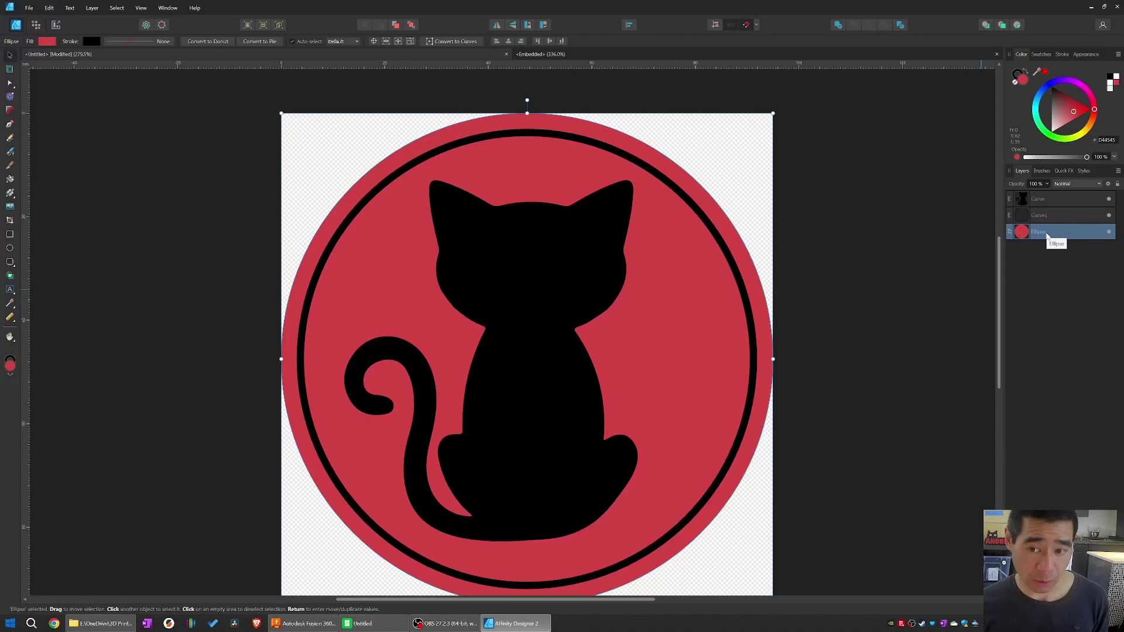
pyautogui.keyDown('shift'); pyautogui.click(1045, 218); pyautogui.keyUp('shift')
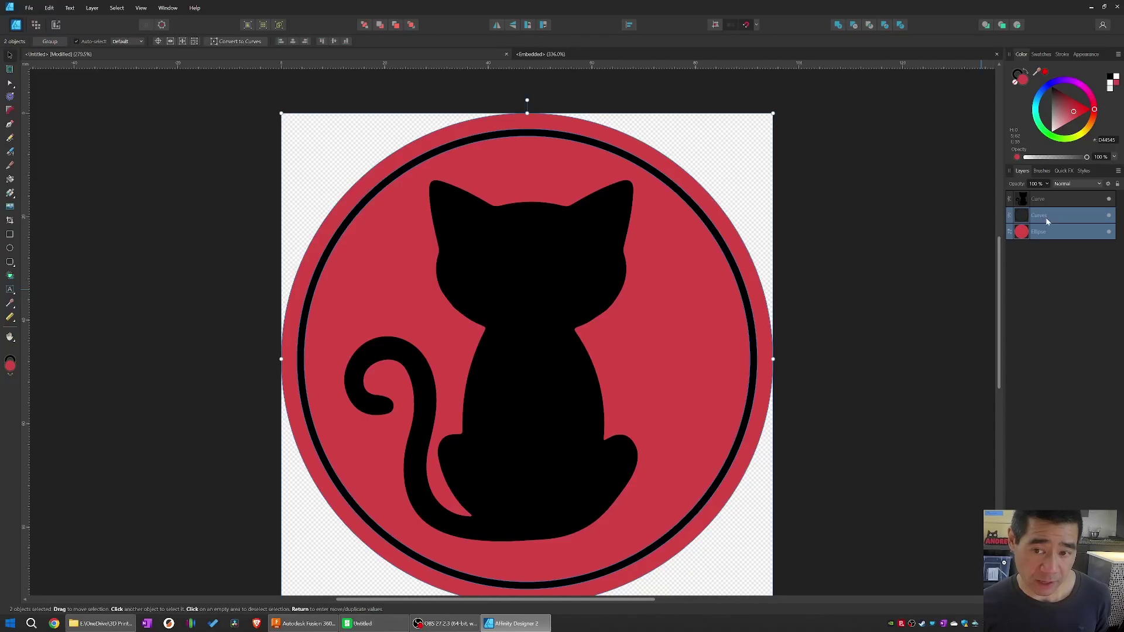
pyautogui.keyDown('shift'); pyautogui.click(1052, 198); pyautogui.keyUp('shift')
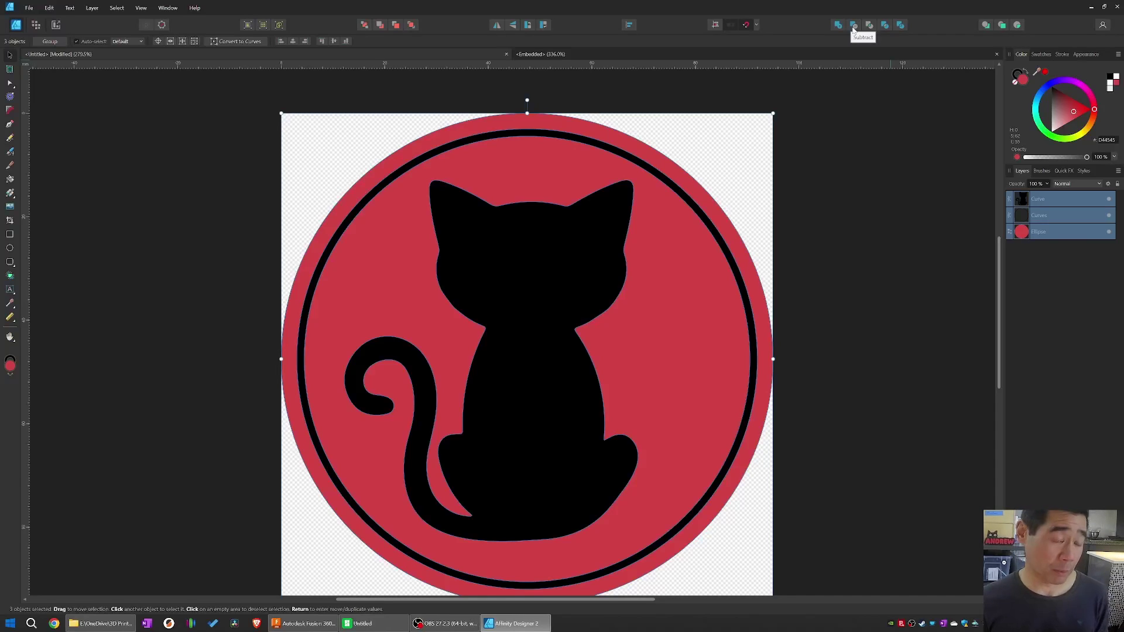
pyautogui.click(853, 26)
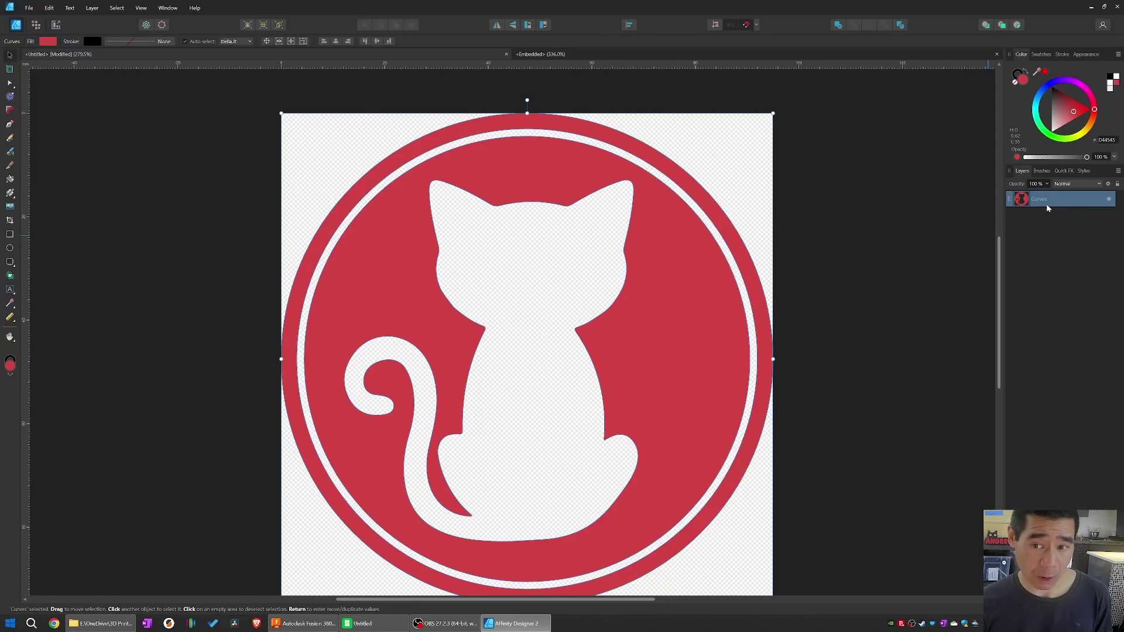
pyautogui.moveTo(702, 302)
pyautogui.mouseDown()
pyautogui.moveTo(707, 281)
pyautogui.moveTo(700, 313)
pyautogui.moveTo(670, 300)
pyautogui.moveTo(683, 311)
pyautogui.mouseUp()
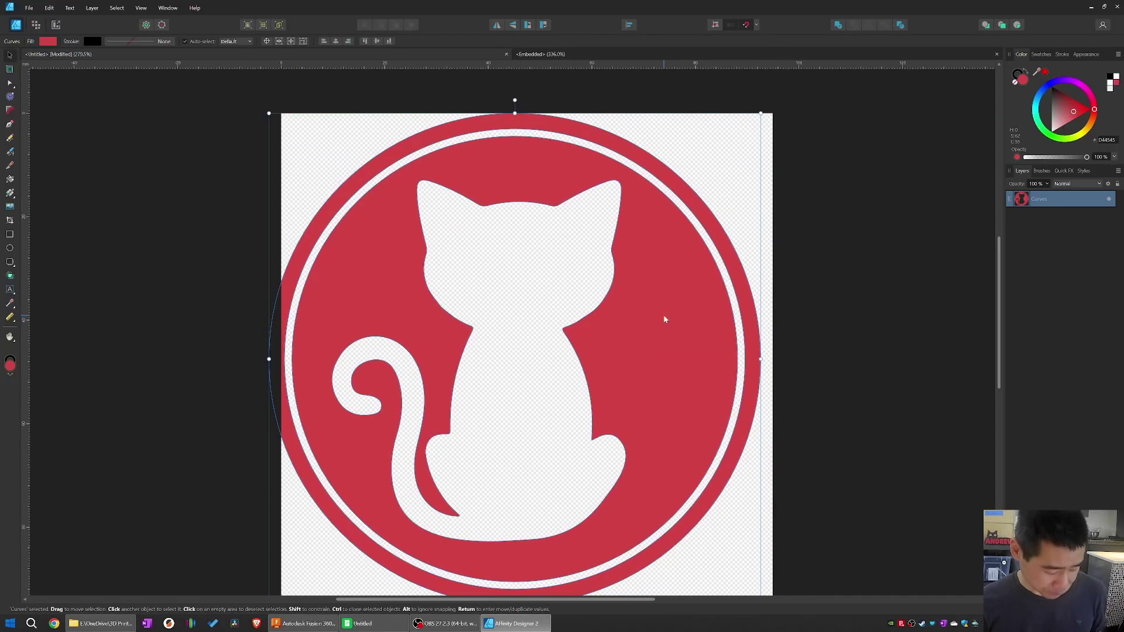
pyautogui.hotkey('ctrl', 'z')
pyautogui.hotkey('ctrl', 'z')
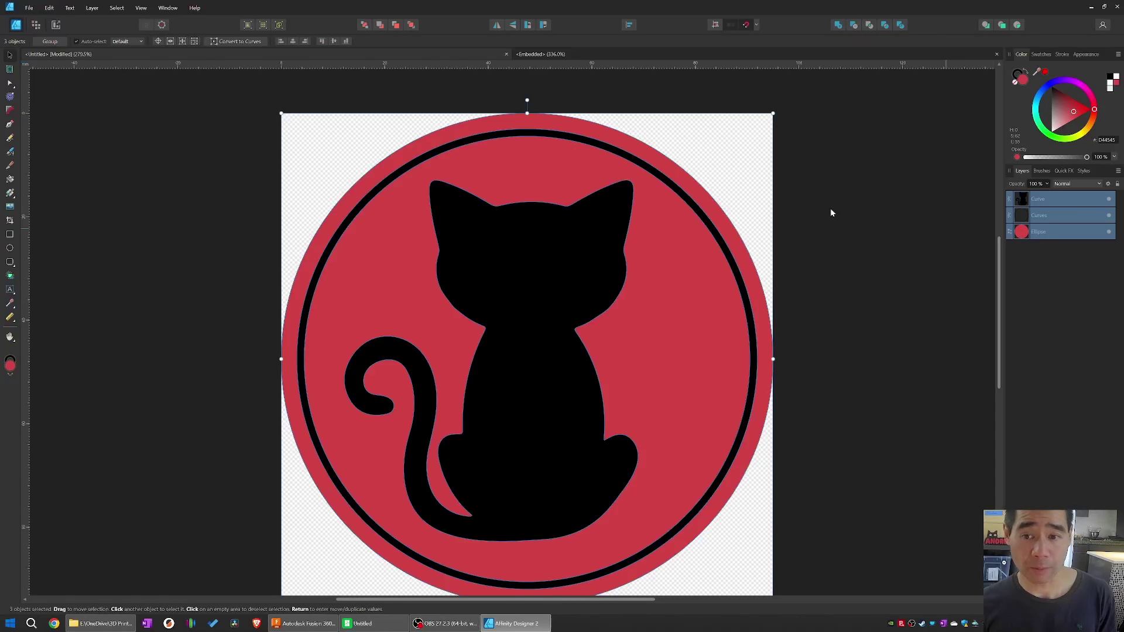
# Step: Start an SVG export of the coaster artwork with Use DPI set to 96
pyautogui.click(904, 226)
pyautogui.click(28, 8)
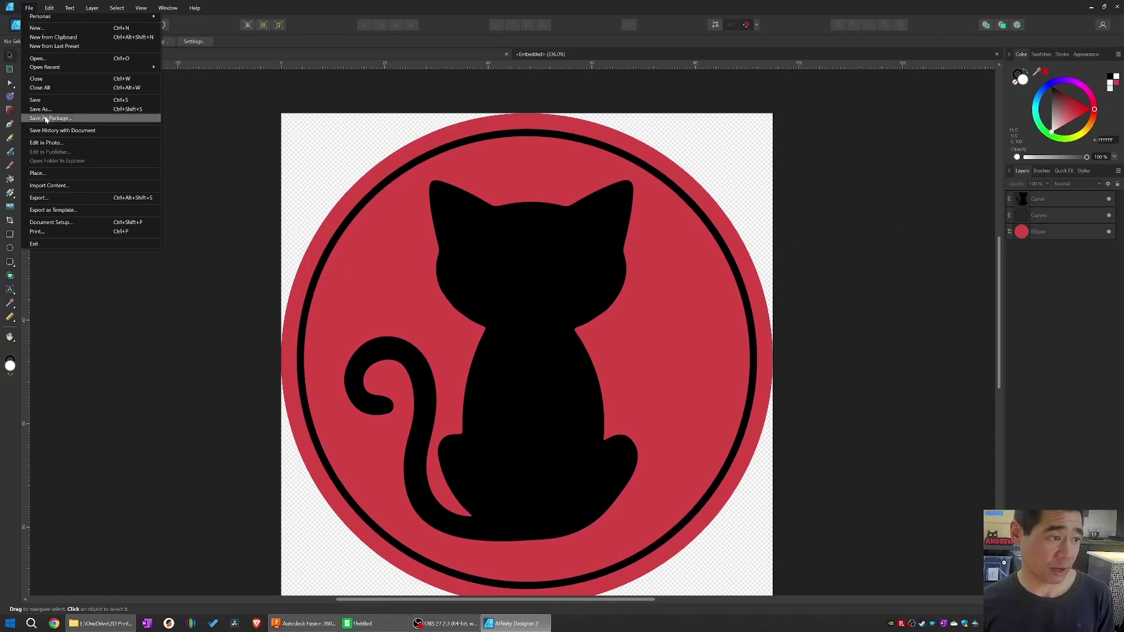
pyautogui.click(64, 198)
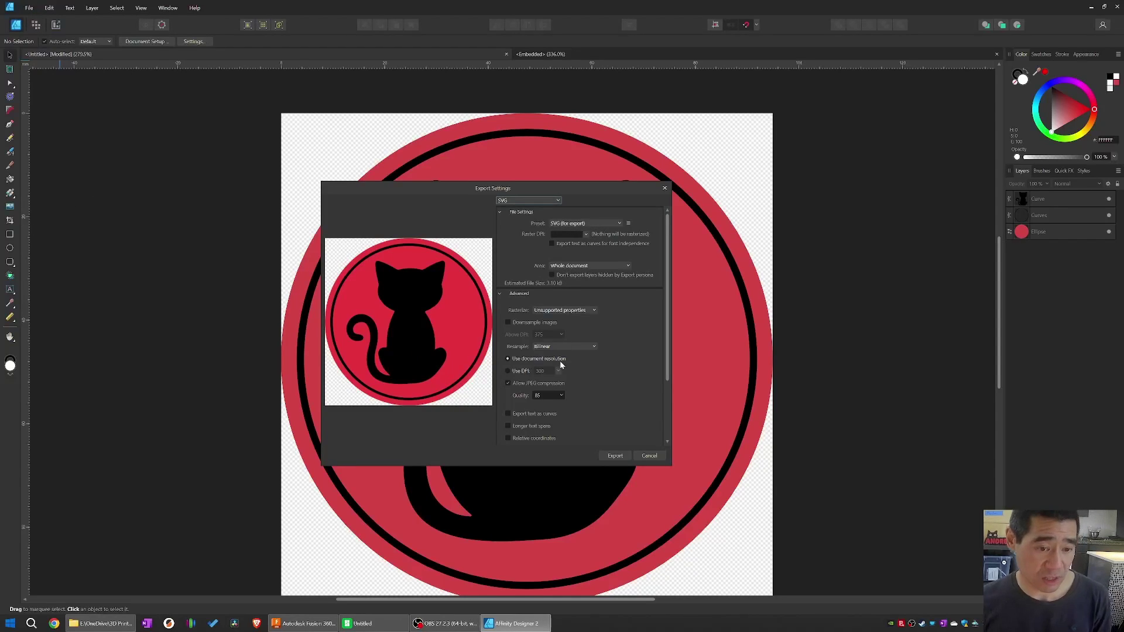
pyautogui.click(523, 371)
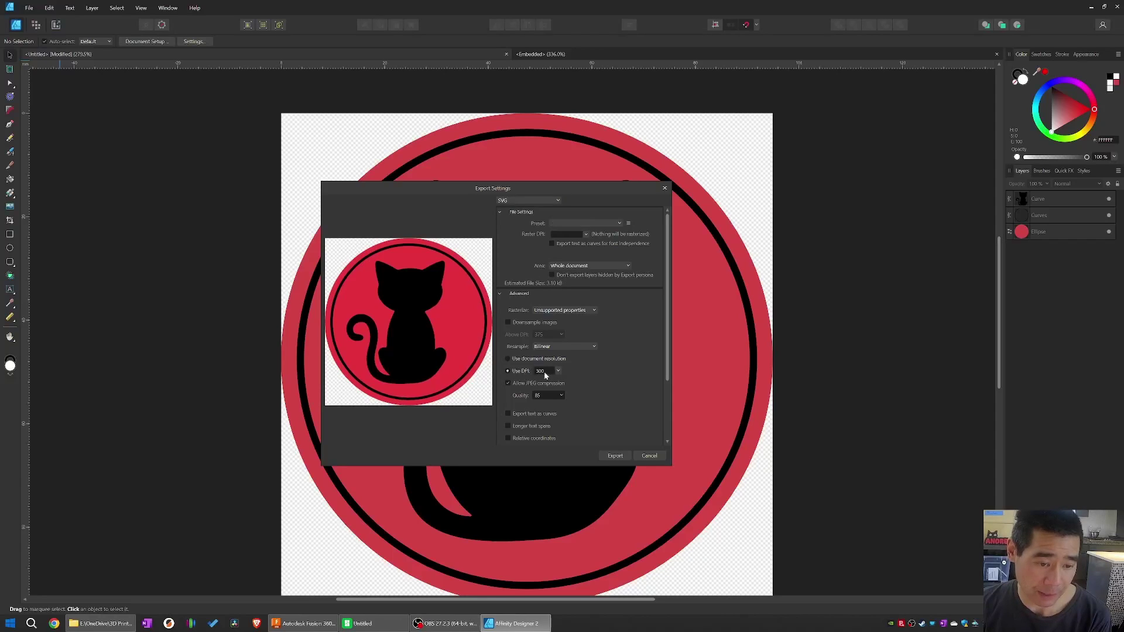
pyautogui.click(559, 372)
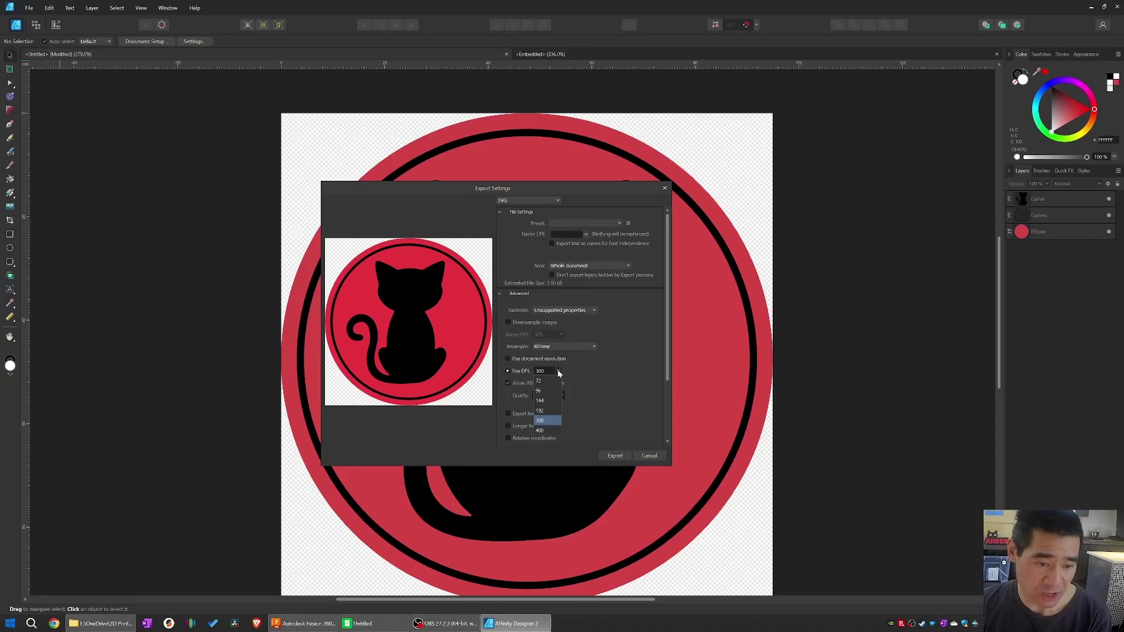
pyautogui.click(539, 391)
# Step: Export text as curves, turn off Set viewbox, and save the SVG as 'Cat Coaster'
pyautogui.moveTo(579, 190); pyautogui.dragTo(576, 159)
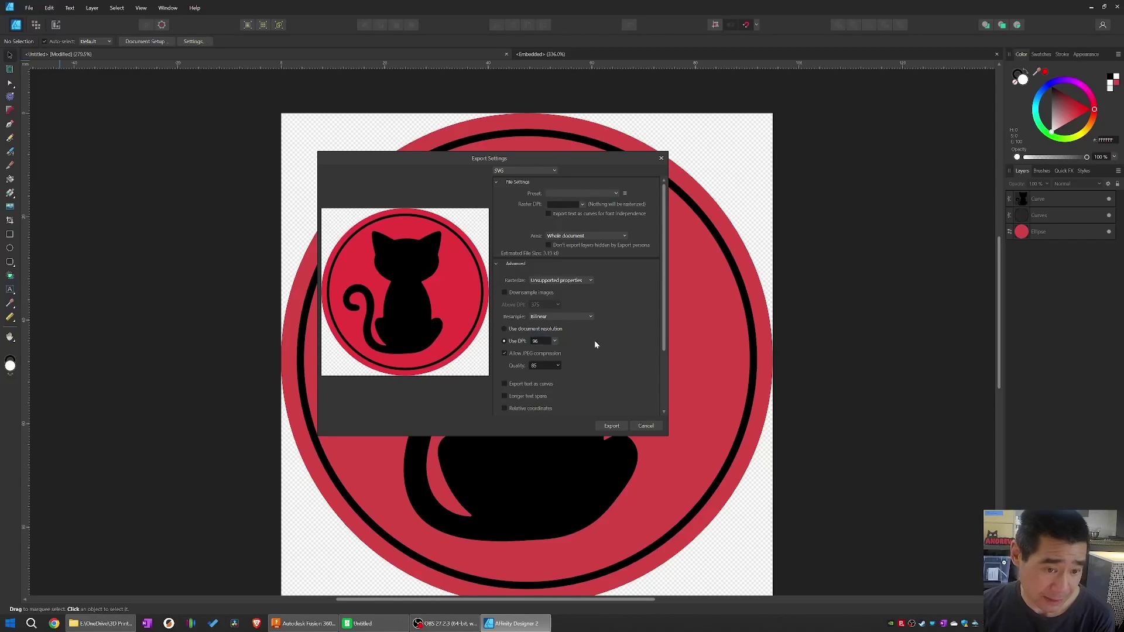
pyautogui.scroll(-1, 594, 340)
pyautogui.click(539, 362)
pyautogui.scroll(-2, 584, 368)
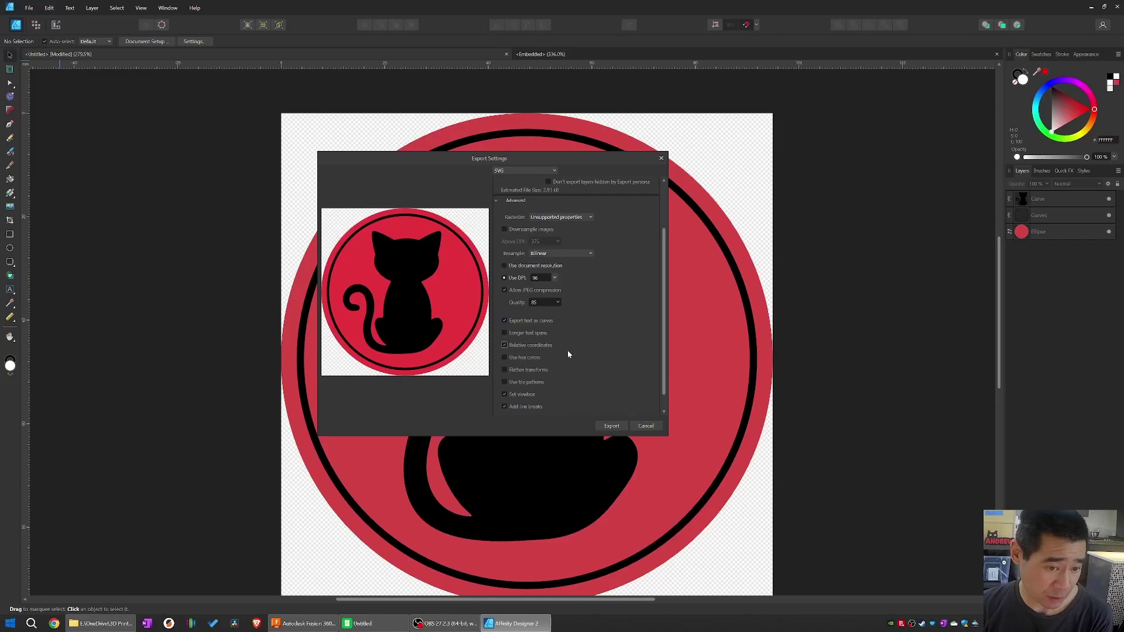
pyautogui.scroll(-1, 595, 353)
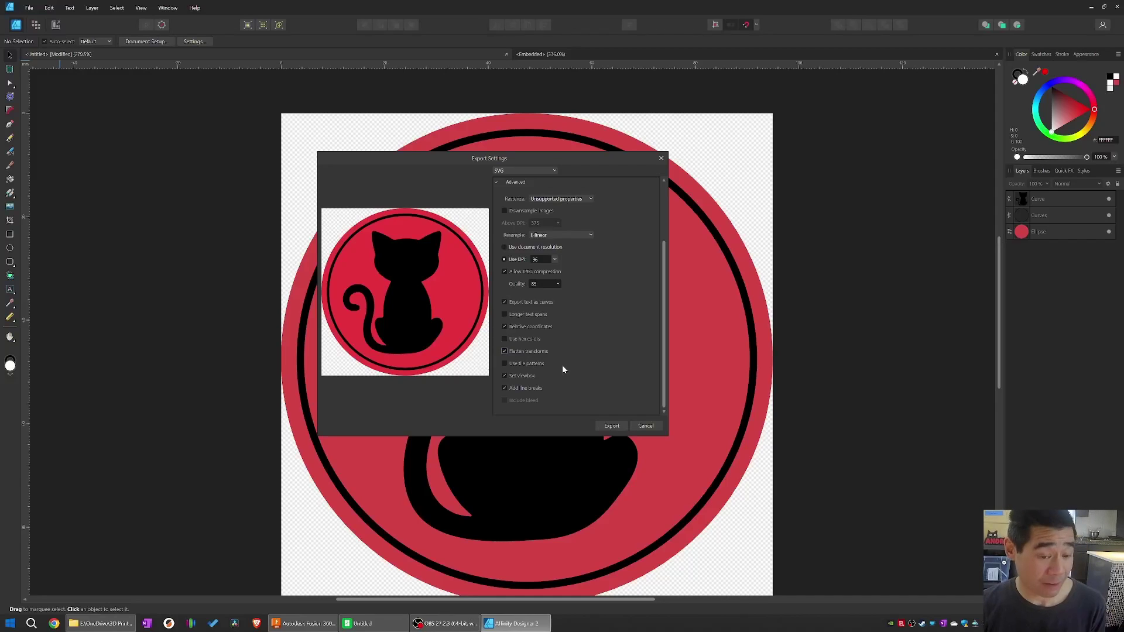
pyautogui.click(523, 375)
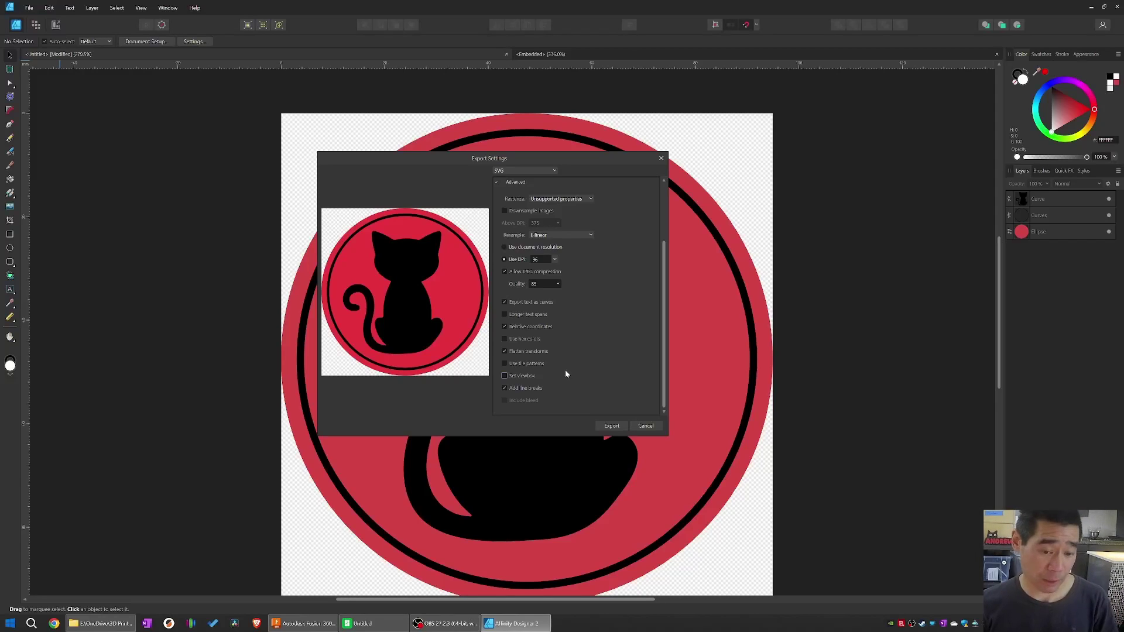
pyautogui.click(623, 427)
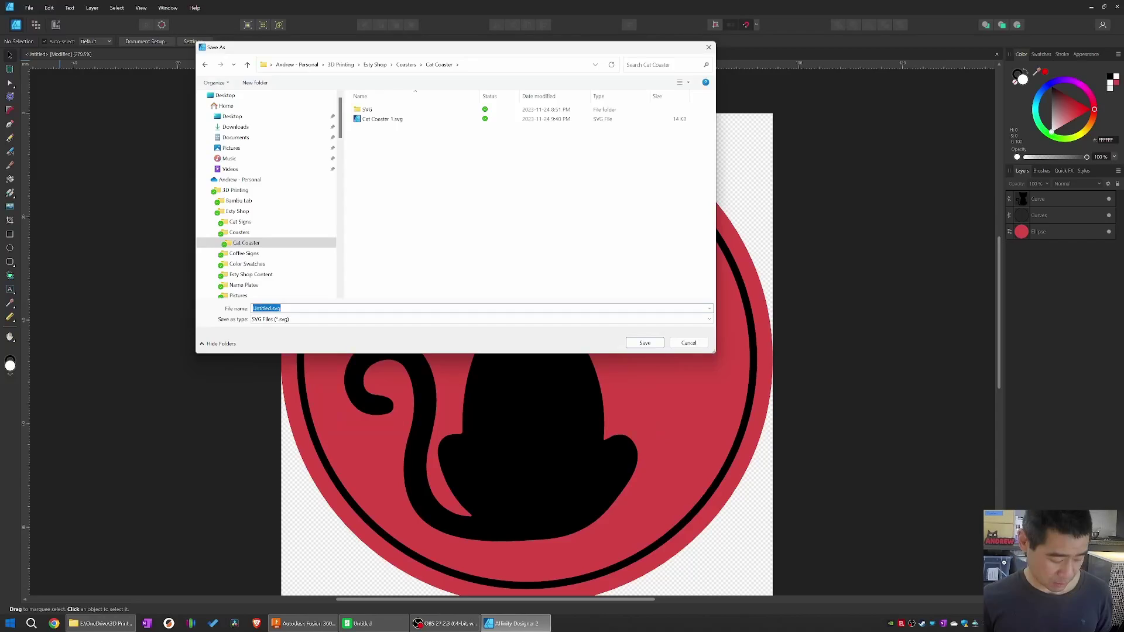
pyautogui.write('Cat ')
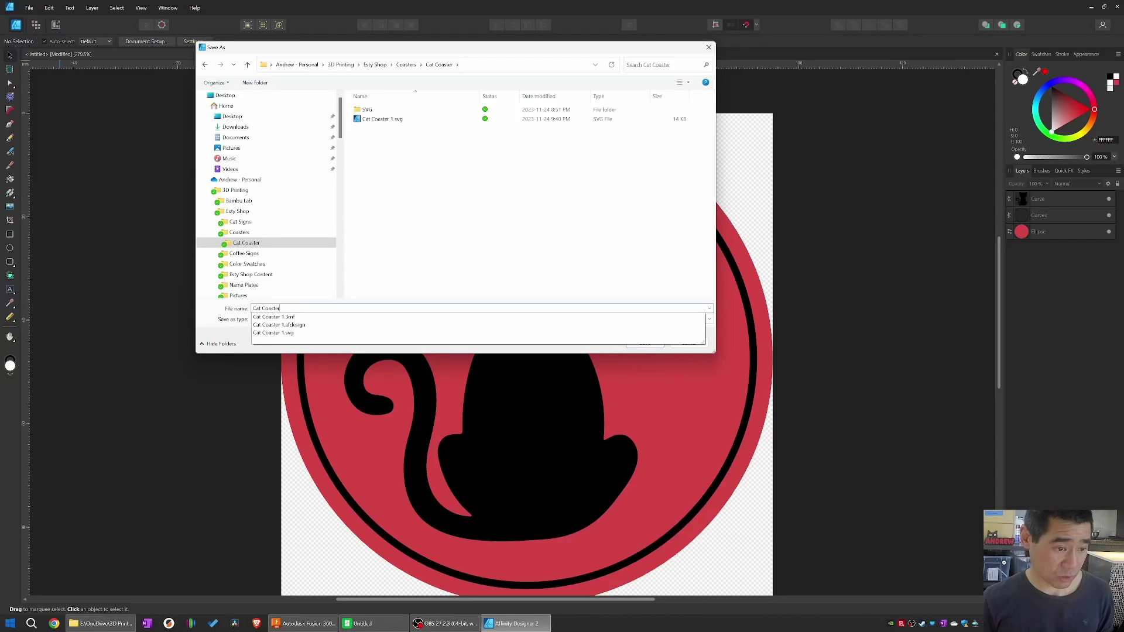
pyautogui.write('Coaster')
pyautogui.press('Return')
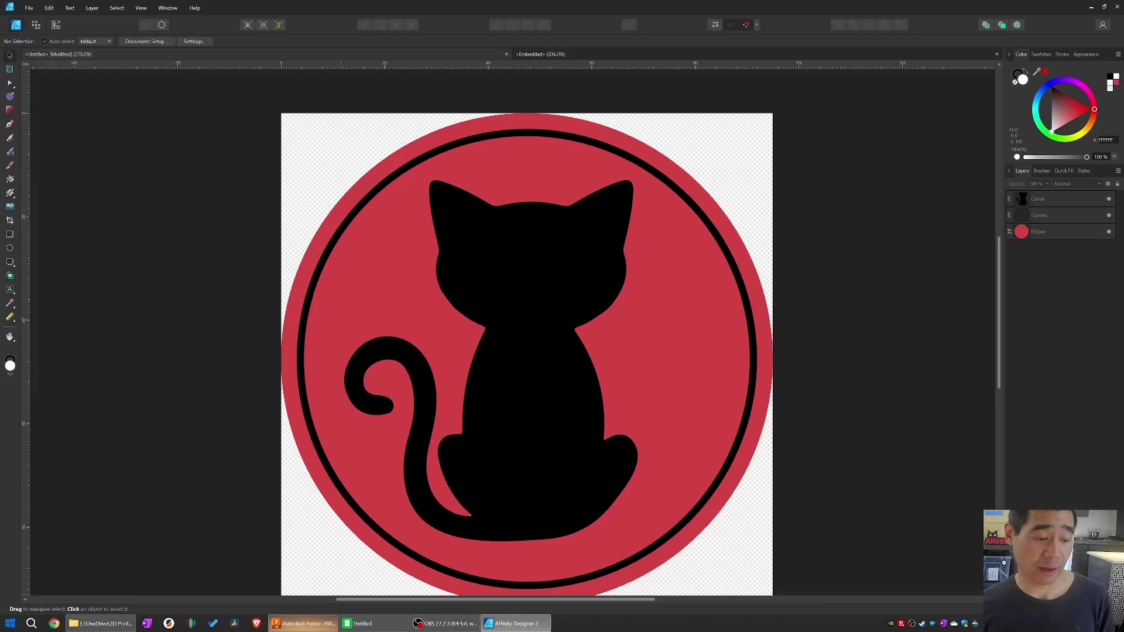
# Step: Switch to Fusion 360 and create a new sketch on the XY plane
pyautogui.click(304, 624)
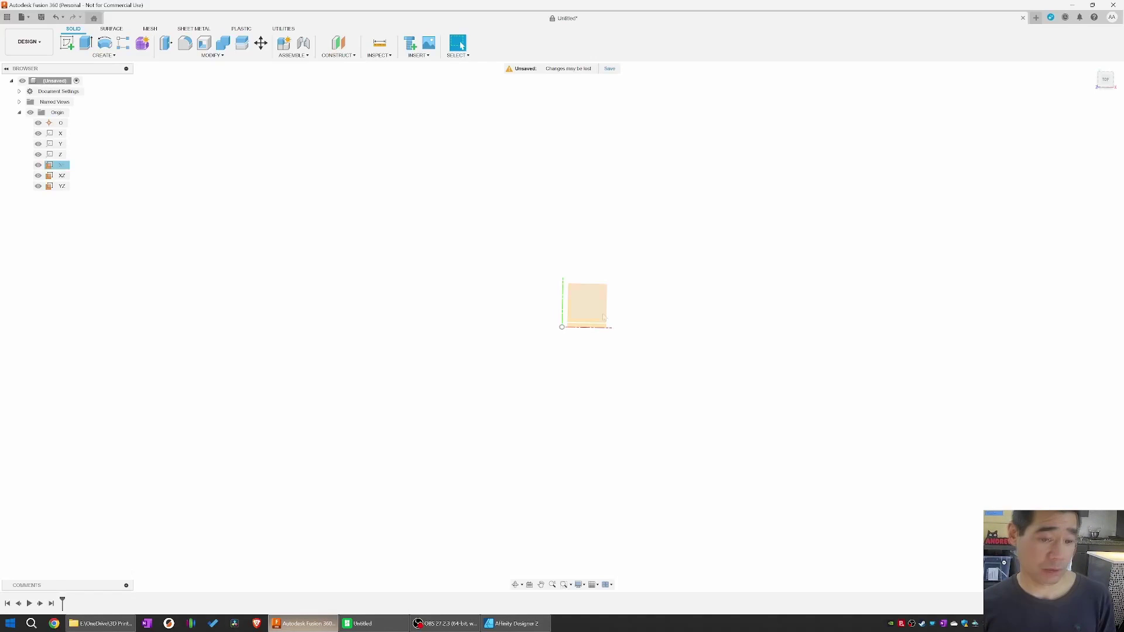
pyautogui.click(1108, 87)
pyautogui.rightClick(576, 308)
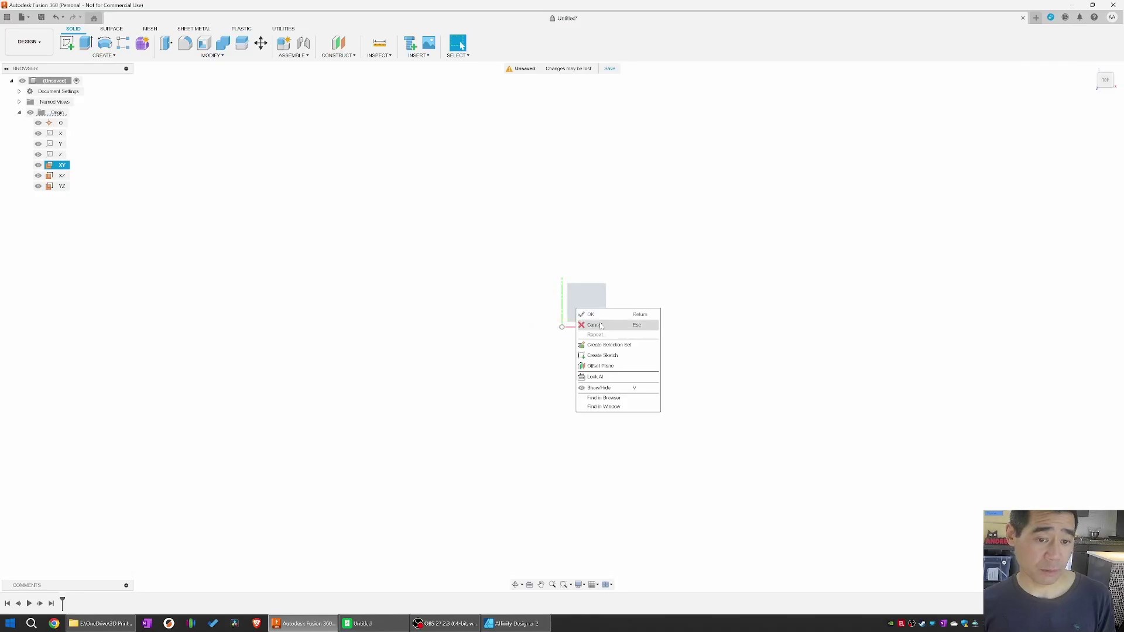
pyautogui.click(609, 357)
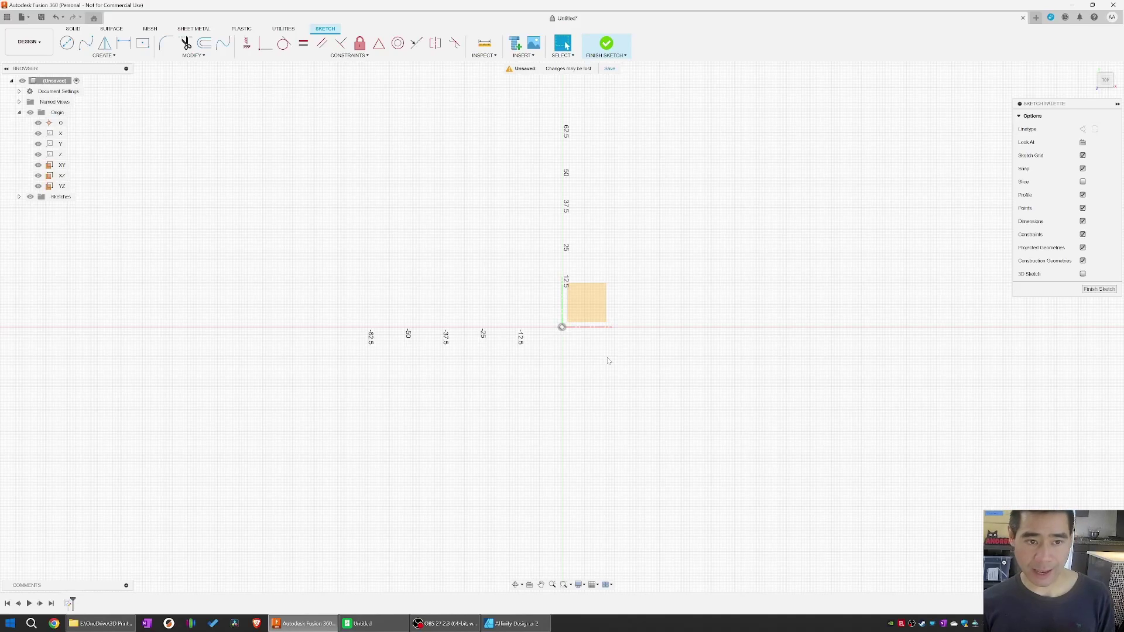
pyautogui.click(524, 54)
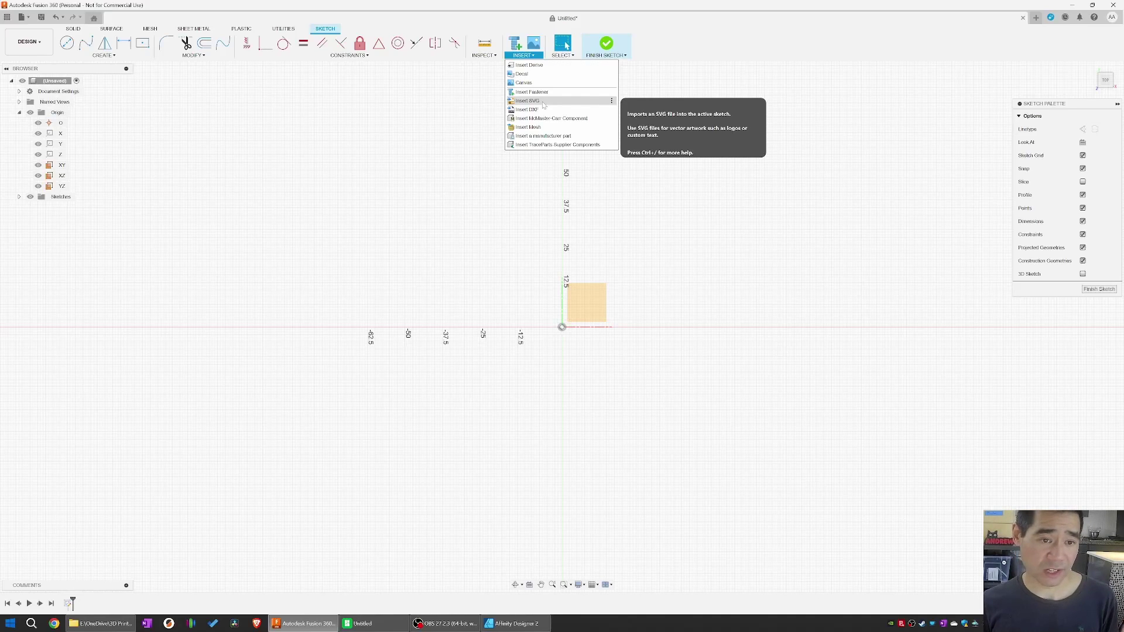
pyautogui.click(543, 102)
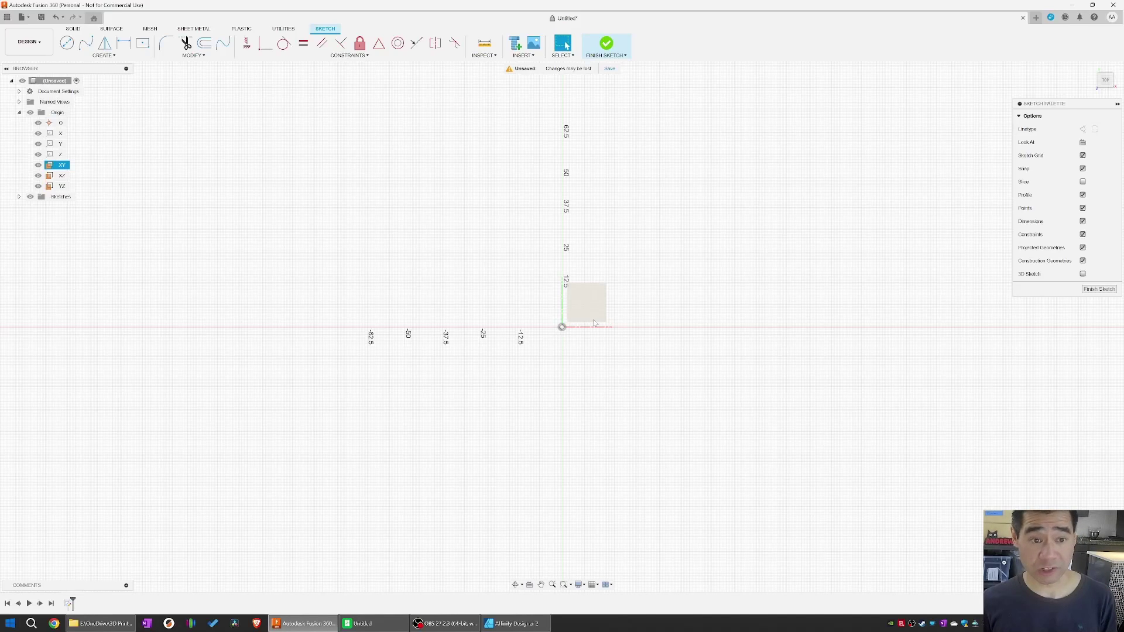
# Step: Insert the Cat Coaster 2.svg file into the sketch and finish the sketch
pyautogui.click(523, 55)
pyautogui.click(530, 98)
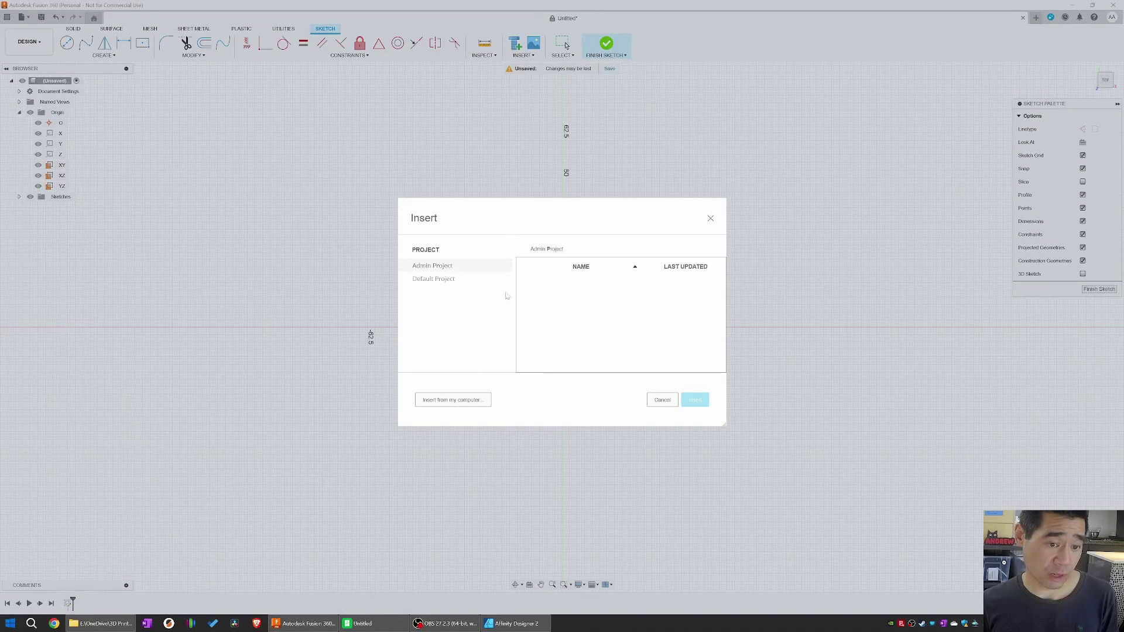
pyautogui.click(476, 400)
pyautogui.click(191, 98)
pyautogui.click(478, 283)
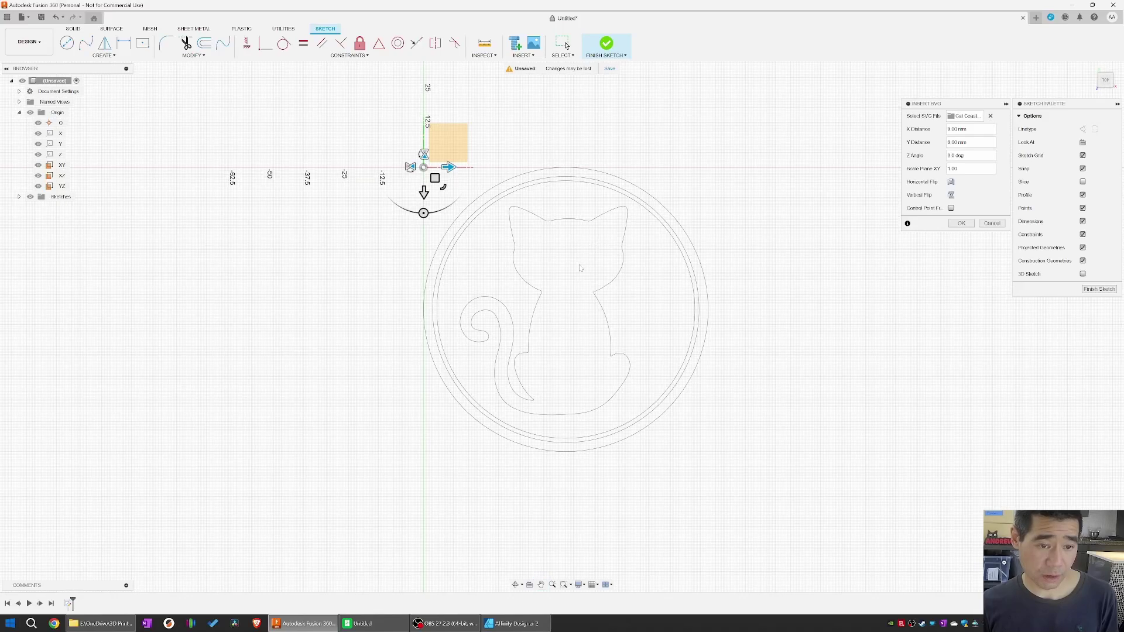
pyautogui.scroll(5, 586, 255)
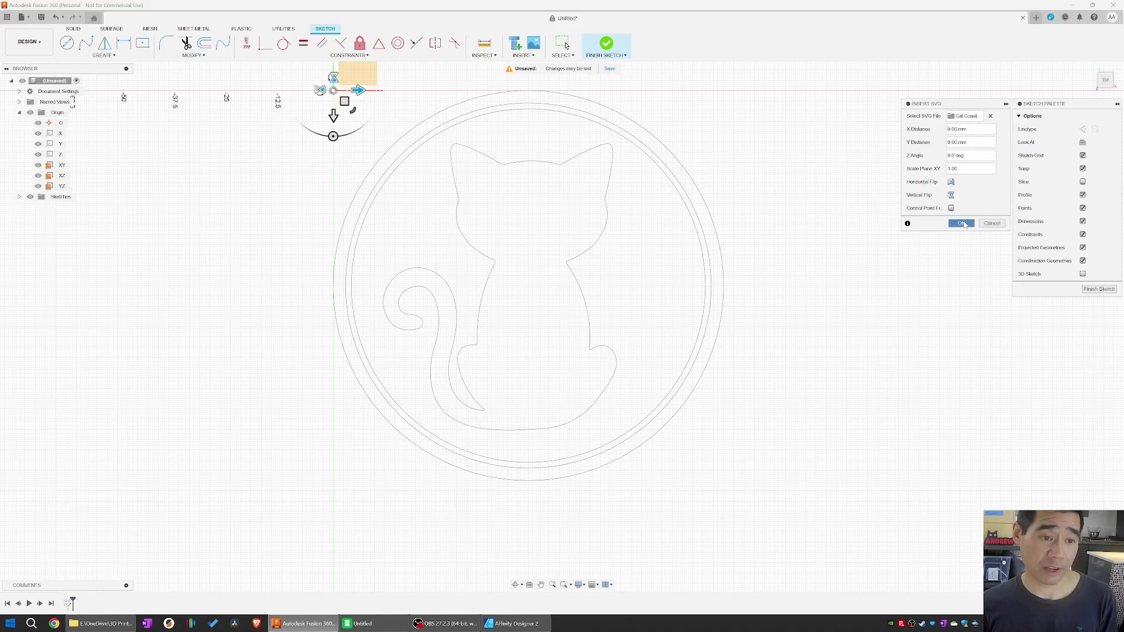
pyautogui.click(962, 224)
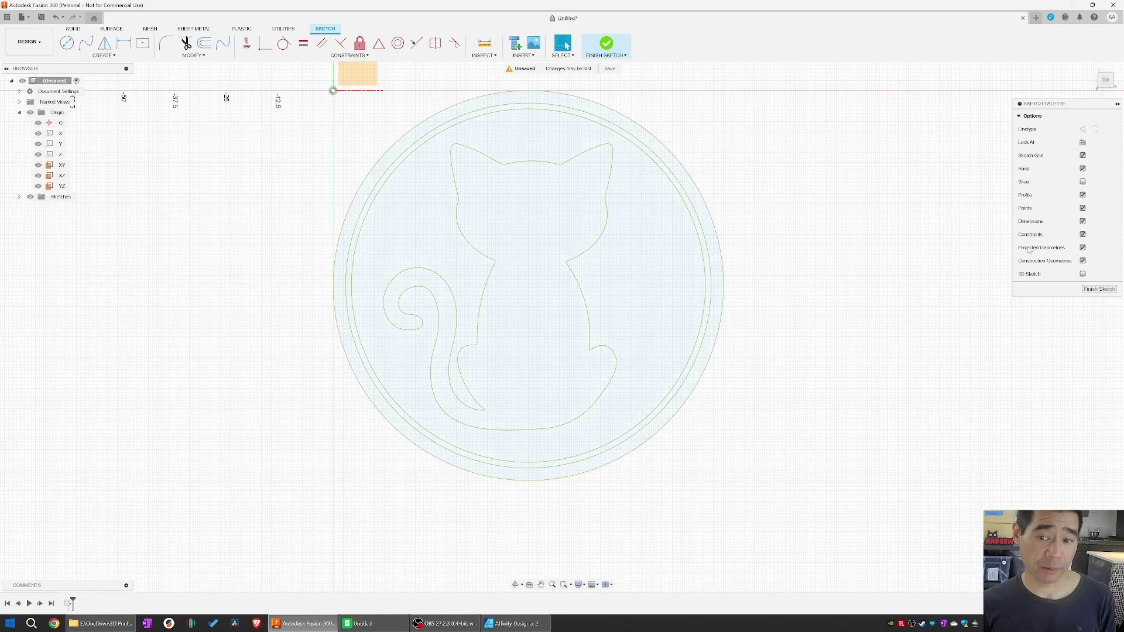
pyautogui.click(1099, 289)
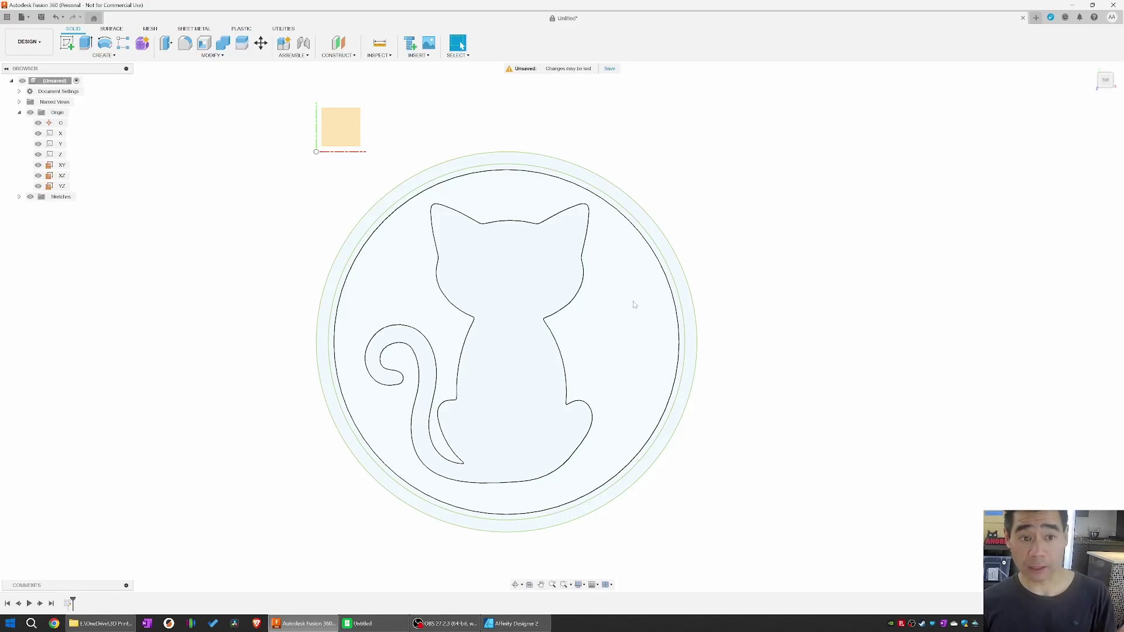
pyautogui.keyDown('shift'); pyautogui.moveTo(634, 304); pyautogui.dragTo(659, 189, button='middle'); pyautogui.keyUp('shift')
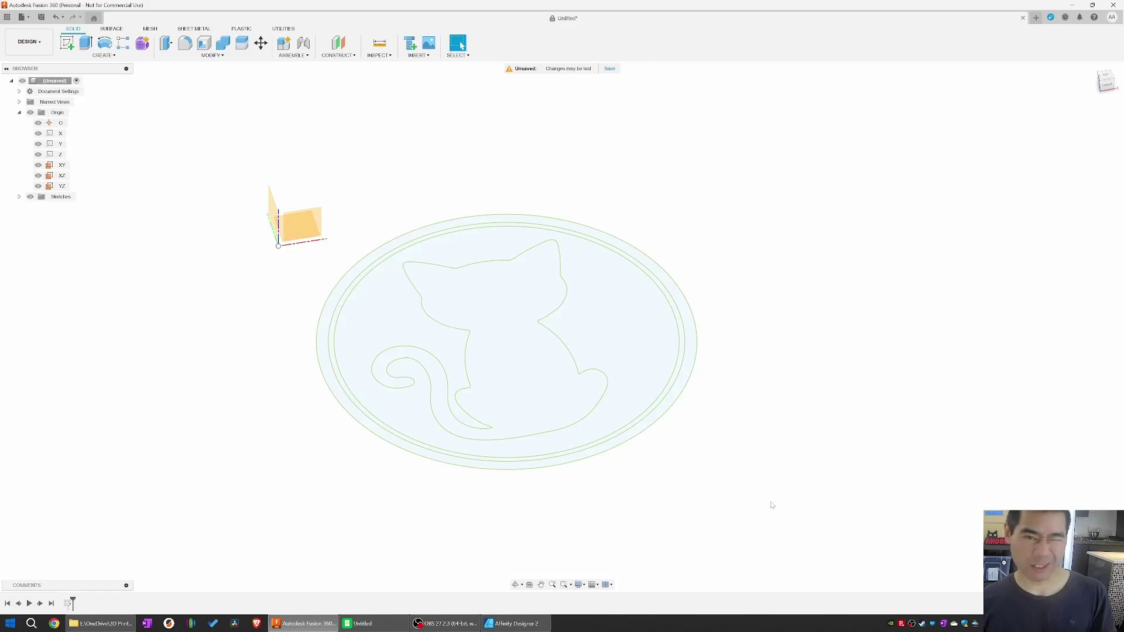
# Step: Extrude all four coaster sketch profiles -3 mm into a new solid disc body
pyautogui.hotkey('ctrl', 'z')
pyautogui.press('e')
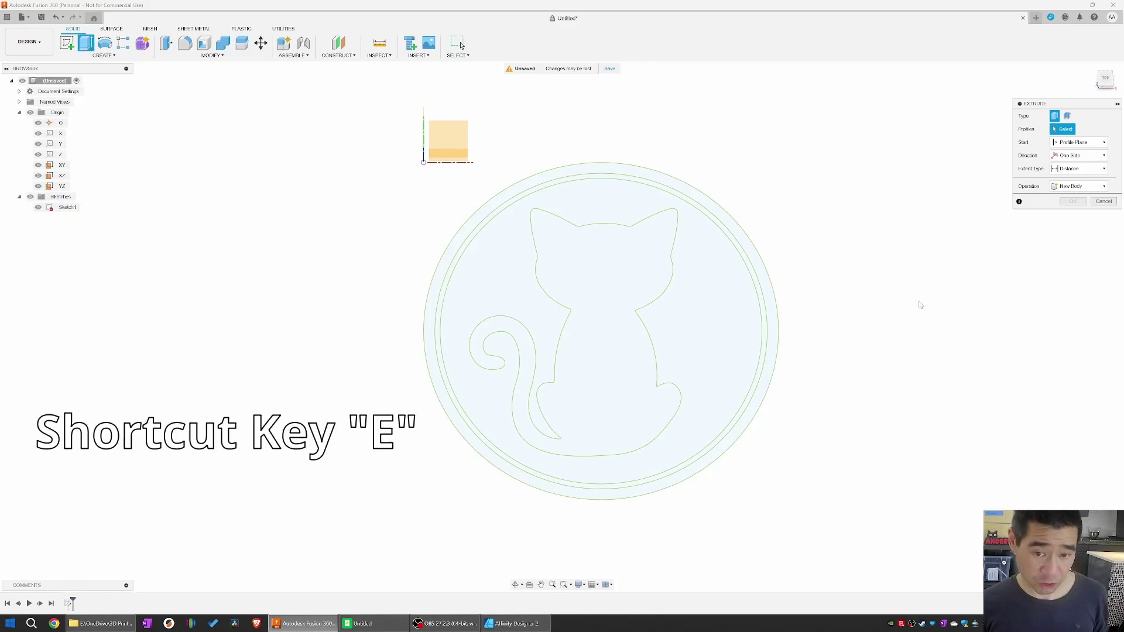
pyautogui.moveTo(836, 535); pyautogui.dragTo(402, 170)
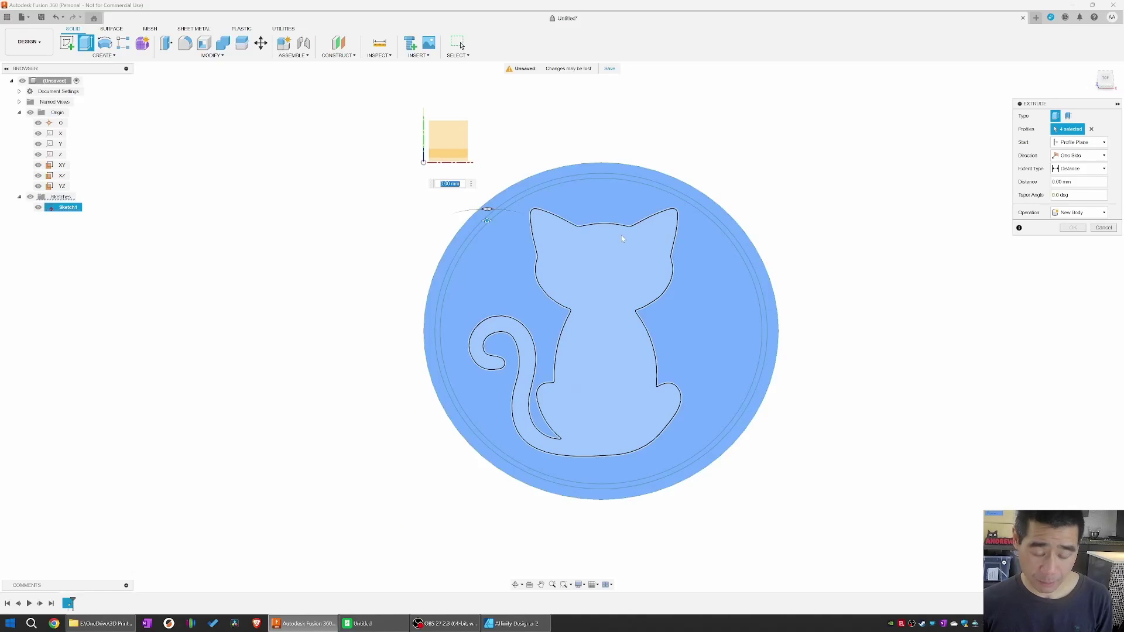
pyautogui.press('BackSpace')
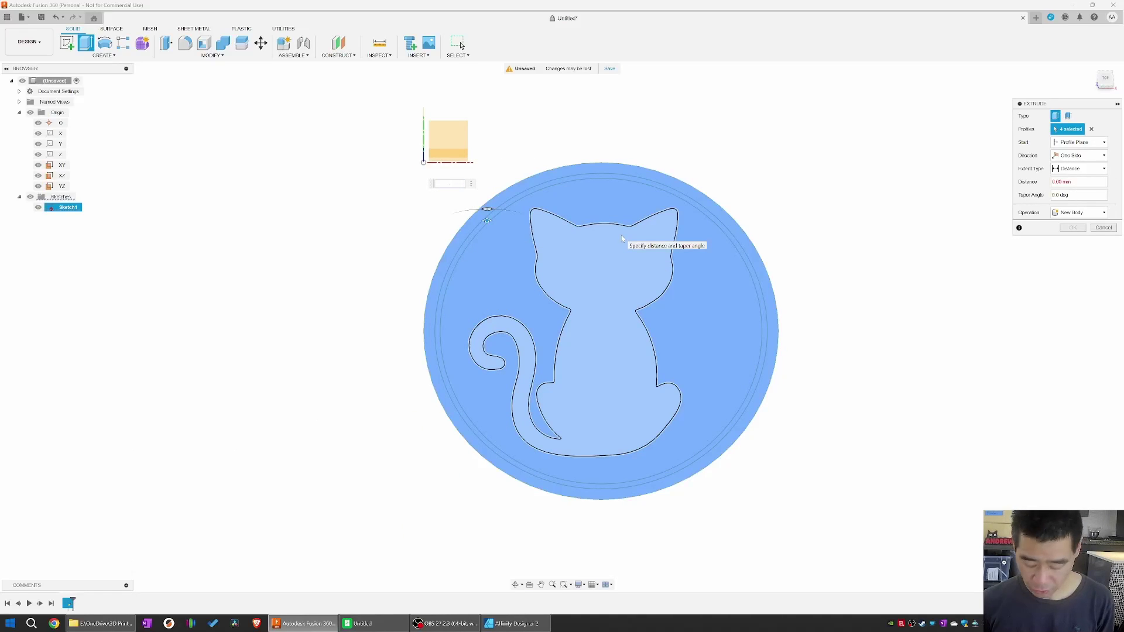
pyautogui.write('-3')
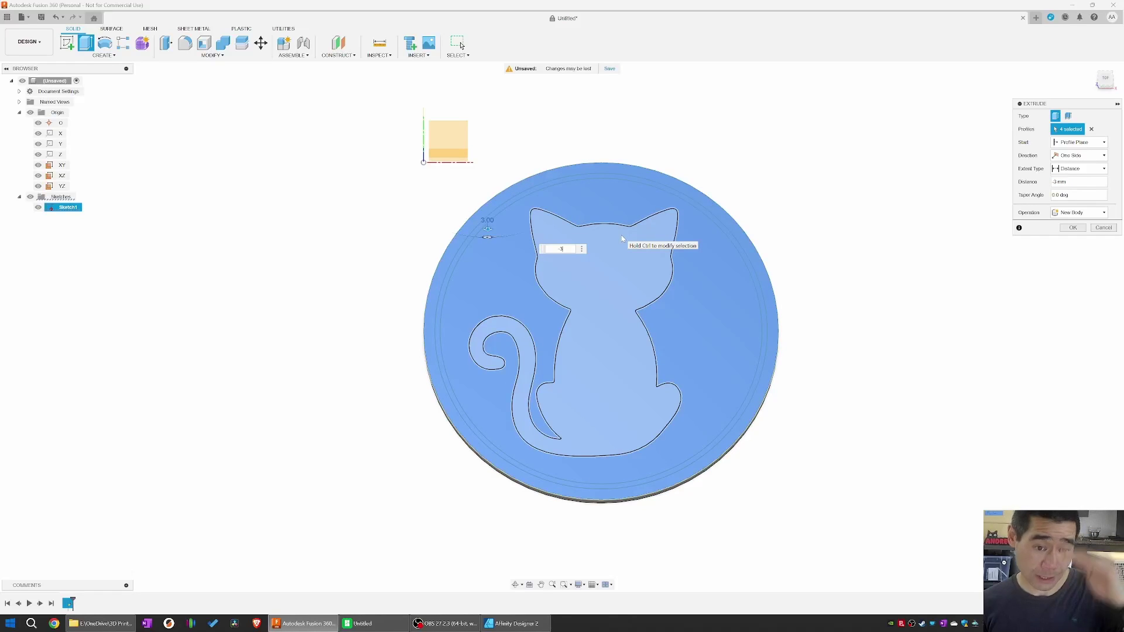
pyautogui.keyDown('shift'); pyautogui.moveTo(797, 271); pyautogui.dragTo(872, 257, button='middle'); pyautogui.keyUp('shift')
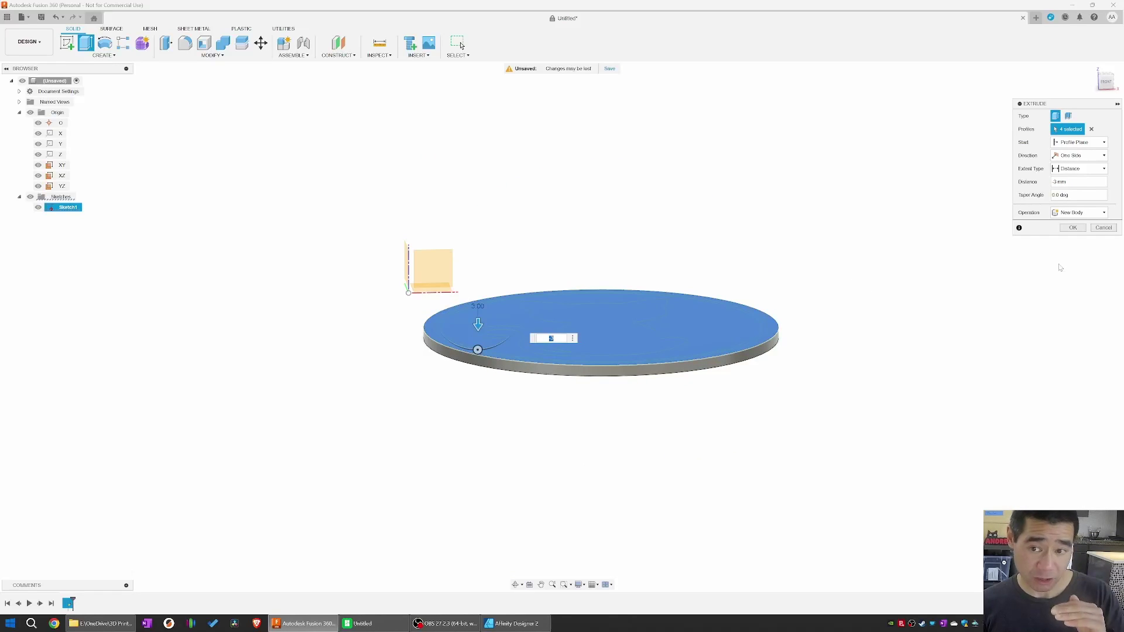
pyautogui.moveTo(584, 436)
pyautogui.keyDown('shift'); pyautogui.mouseDown(button='middle')
pyautogui.moveTo(668, 427)
pyautogui.moveTo(675, 454)
pyautogui.moveTo(658, 367)
pyautogui.moveTo(818, 396)
pyautogui.moveTo(665, 324)
pyautogui.mouseUp(button='middle'); pyautogui.keyUp('shift')
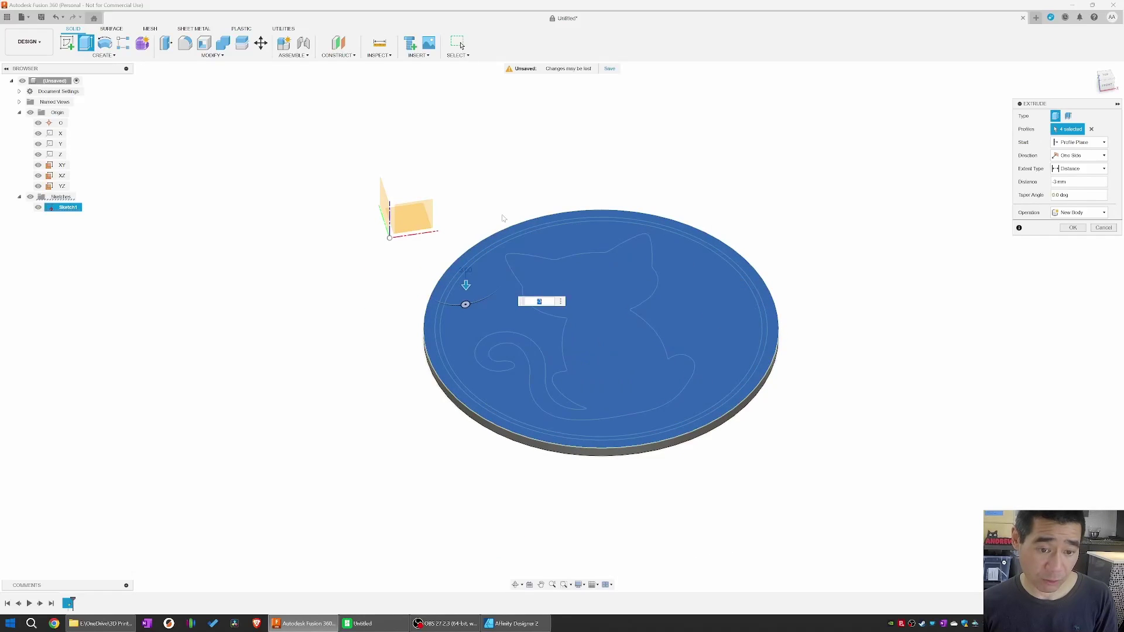
pyautogui.click(1073, 228)
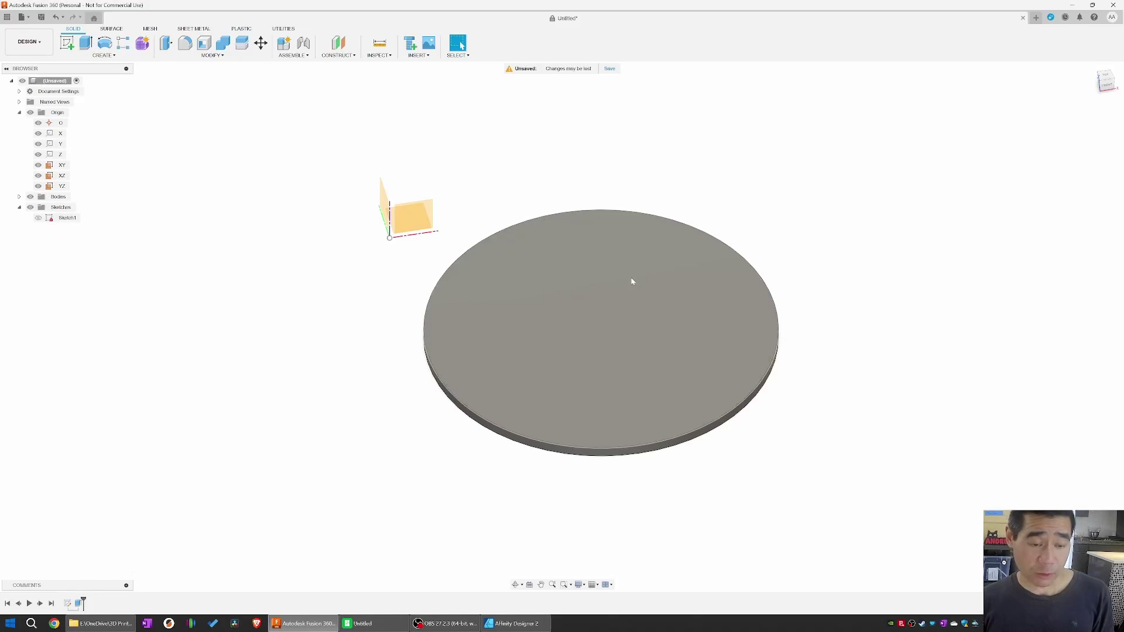
# Step: Show Sketch1's cat outlines on the disc, inspect the profiles, and start another extrusion
pyautogui.click(39, 218)
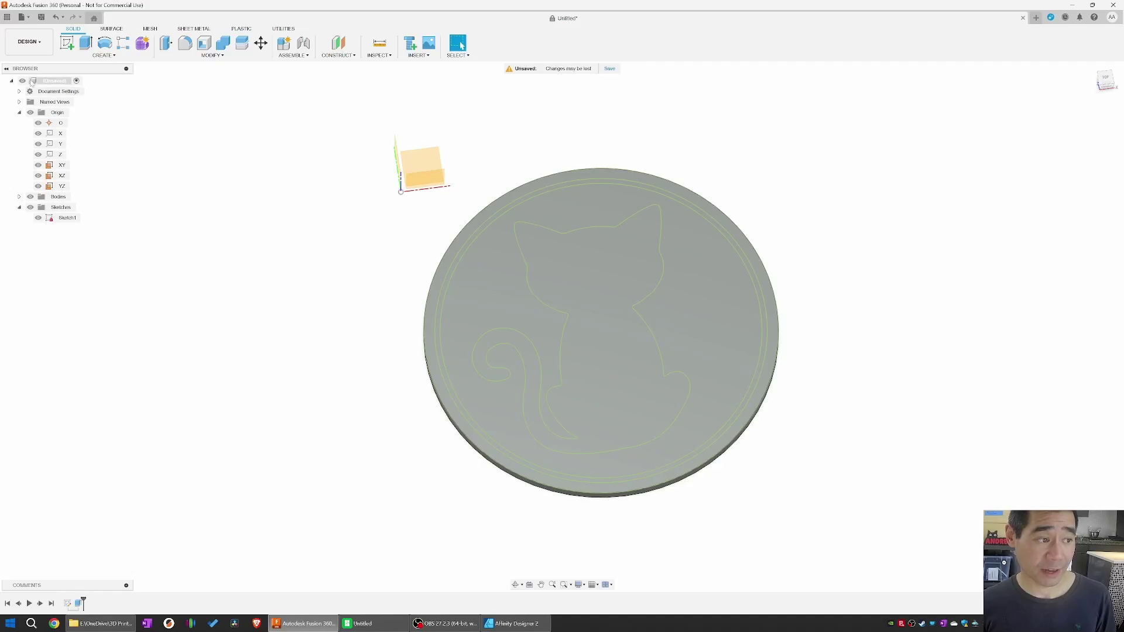
pyautogui.keyDown('shift'); pyautogui.moveTo(819, 281); pyautogui.dragTo(858, 275, button='middle'); pyautogui.keyUp('shift')
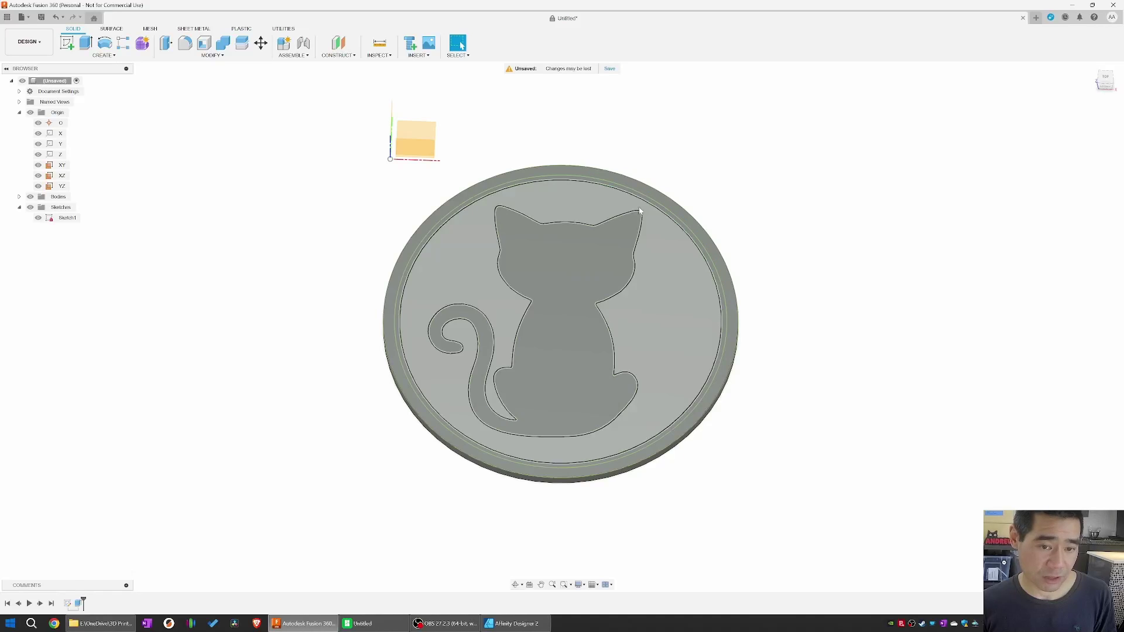
pyautogui.keyDown('shift'); pyautogui.moveTo(587, 183); pyautogui.dragTo(811, 301, button='middle'); pyautogui.keyUp('shift')
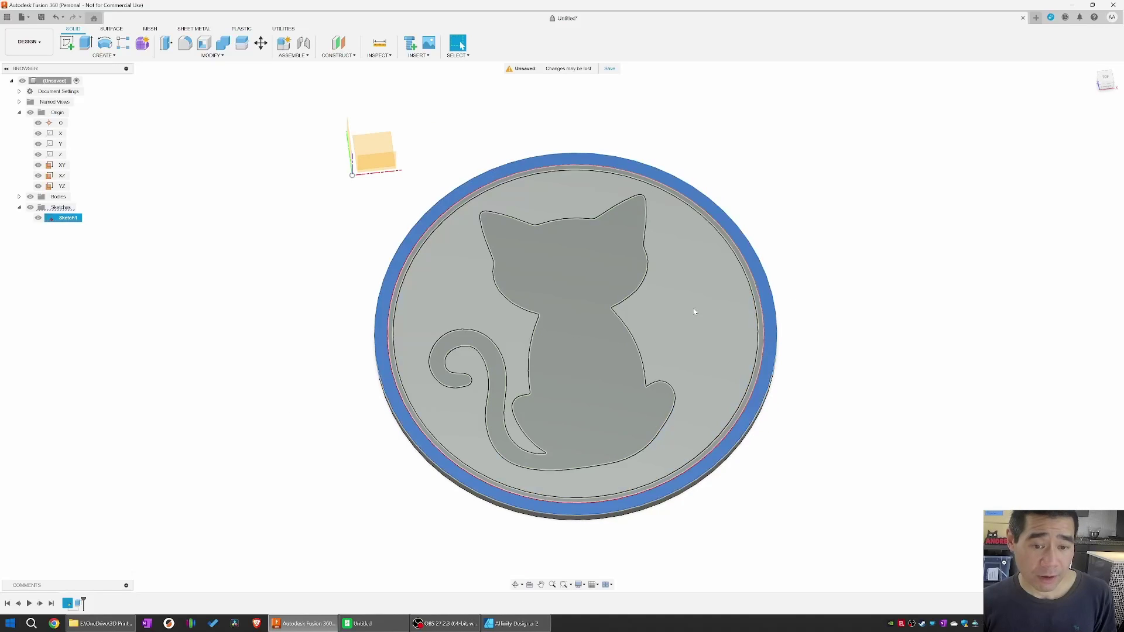
pyautogui.click(715, 309)
pyautogui.keyDown('shift'); pyautogui.moveTo(874, 297); pyautogui.dragTo(873, 356, button='middle'); pyautogui.keyUp('shift')
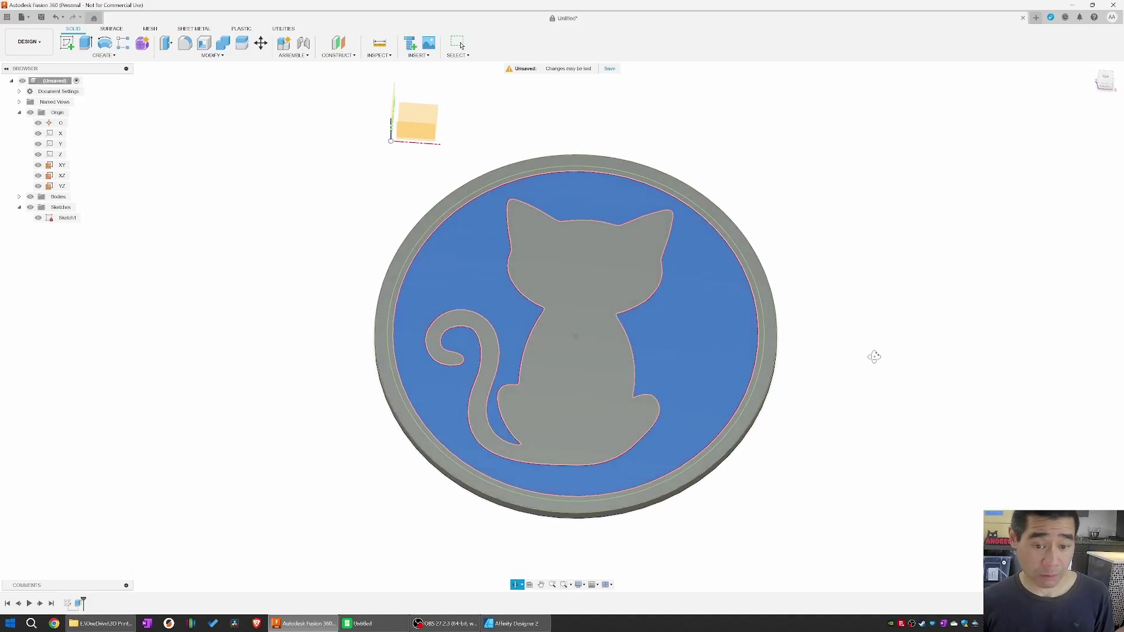
pyautogui.press('Escape')
pyautogui.press('Escape')
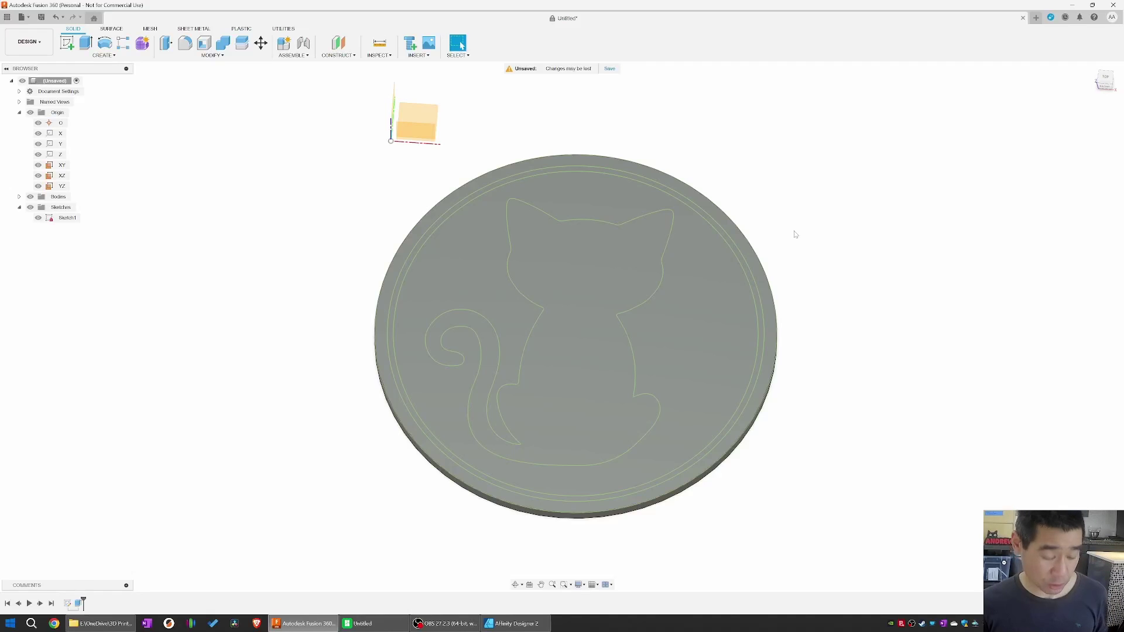
pyautogui.press('e')
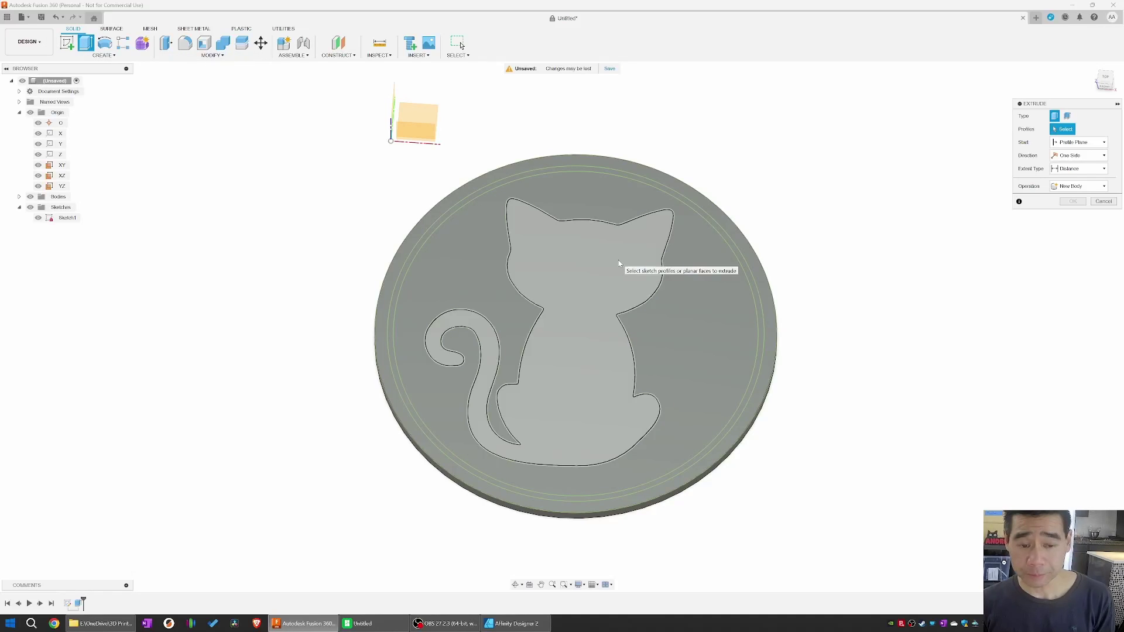
# Step: Cut the cat and outer ring profiles -1 mm into the disc using the Cut operation
pyautogui.click(579, 262)
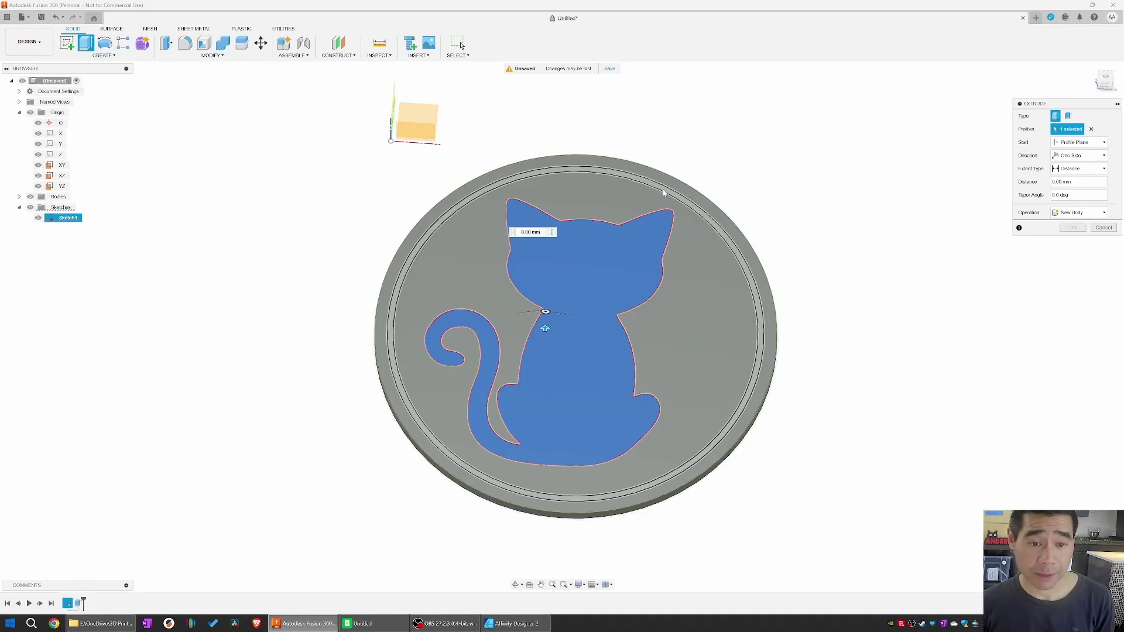
pyautogui.click(739, 241)
pyautogui.press('BackSpace')
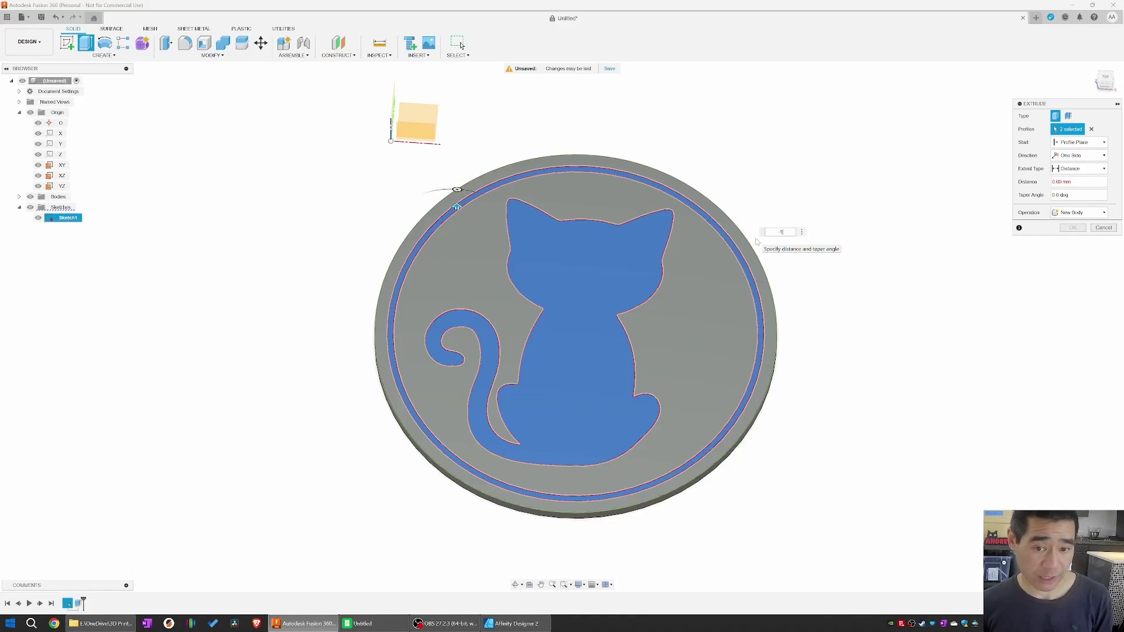
pyautogui.write('-1')
pyautogui.press('Return')
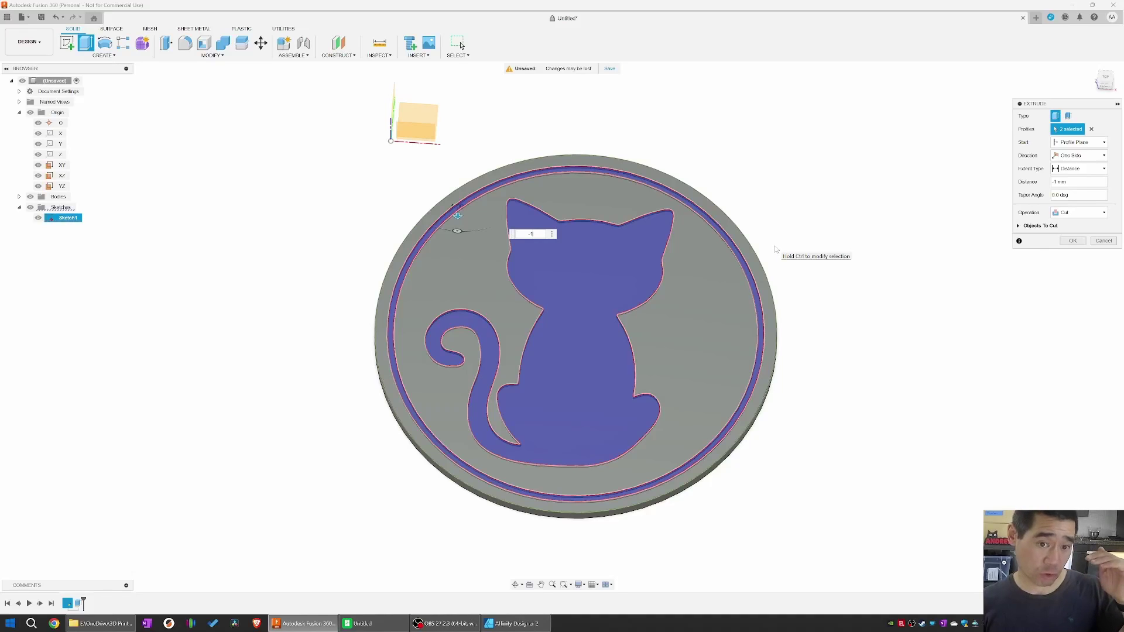
pyautogui.keyDown('shift'); pyautogui.moveTo(833, 284); pyautogui.dragTo(833, 275, button='middle'); pyautogui.keyUp('shift')
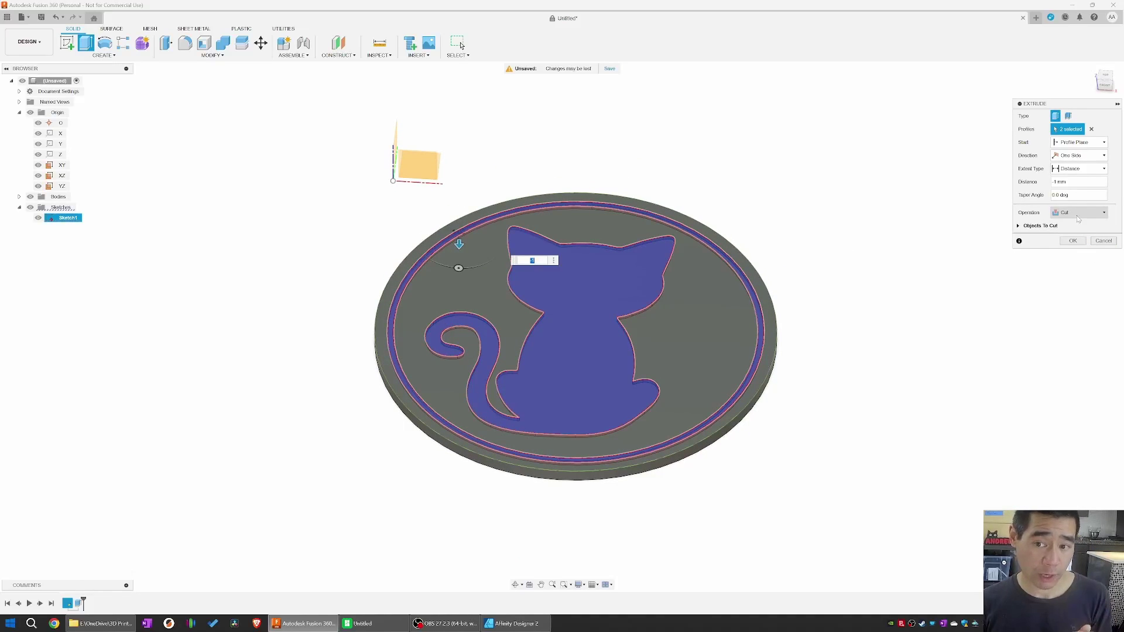
pyautogui.click(1079, 213)
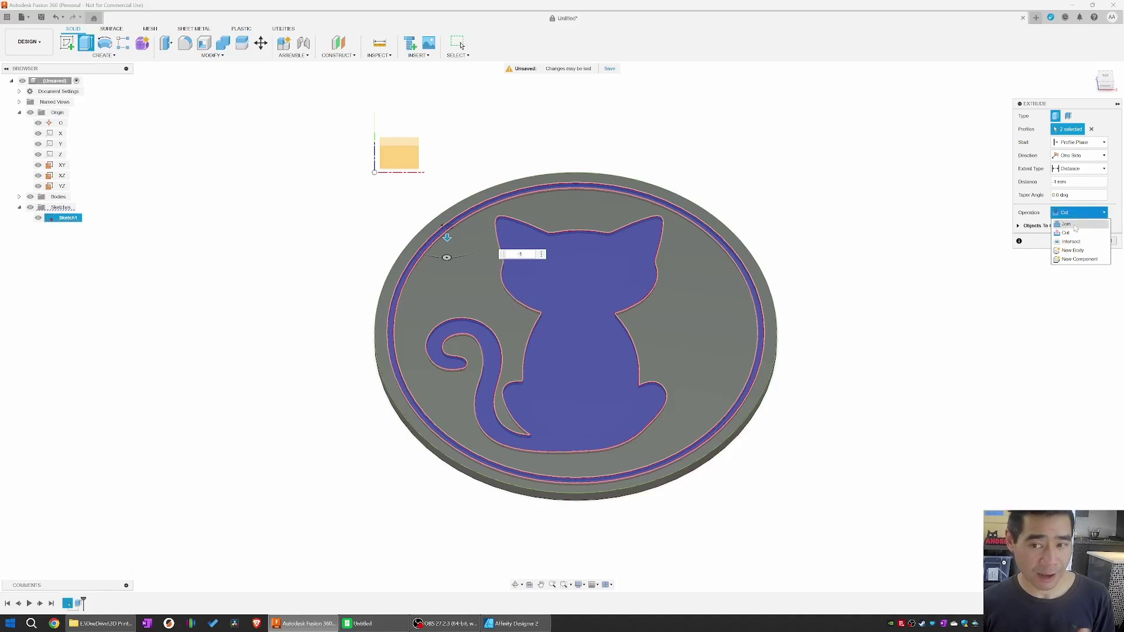
pyautogui.click(1073, 233)
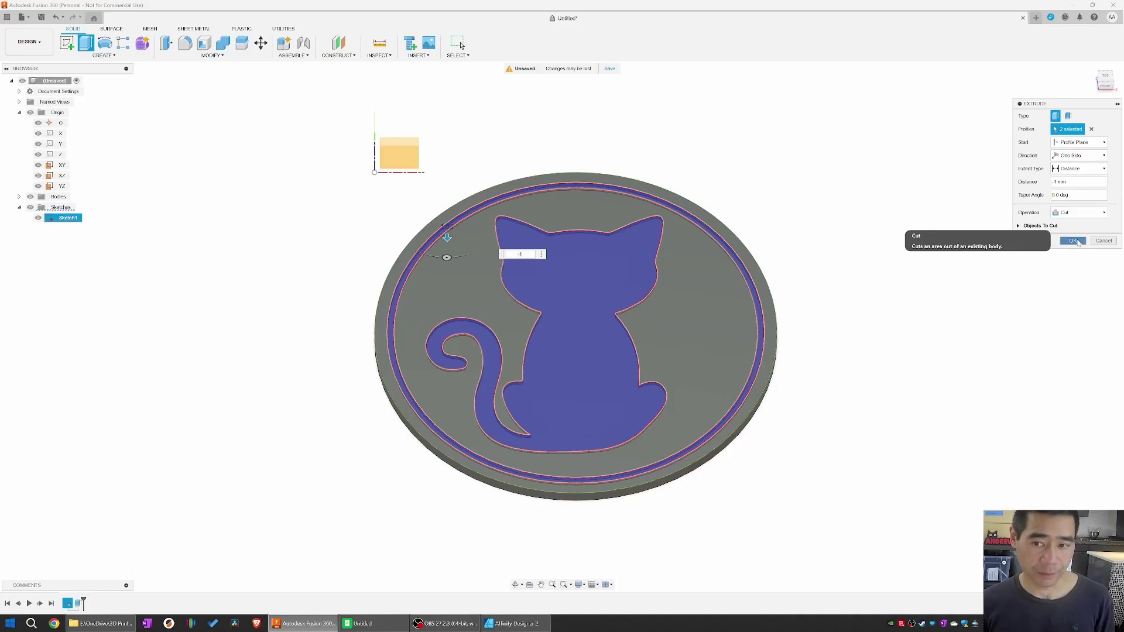
pyautogui.click(1079, 241)
pyautogui.keyDown('shift'); pyautogui.moveTo(922, 281); pyautogui.dragTo(849, 312, button='middle'); pyautogui.keyUp('shift')
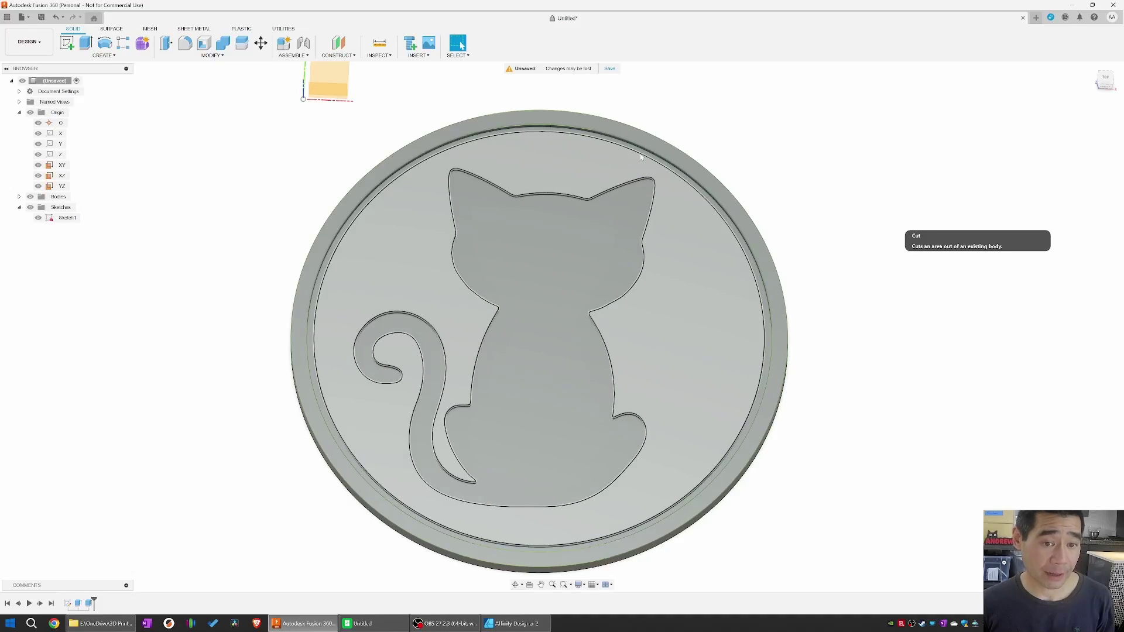
# Step: Hide Sketch1 to reveal the recessed cat and ring, then start a third extrusion
pyautogui.click(42, 220)
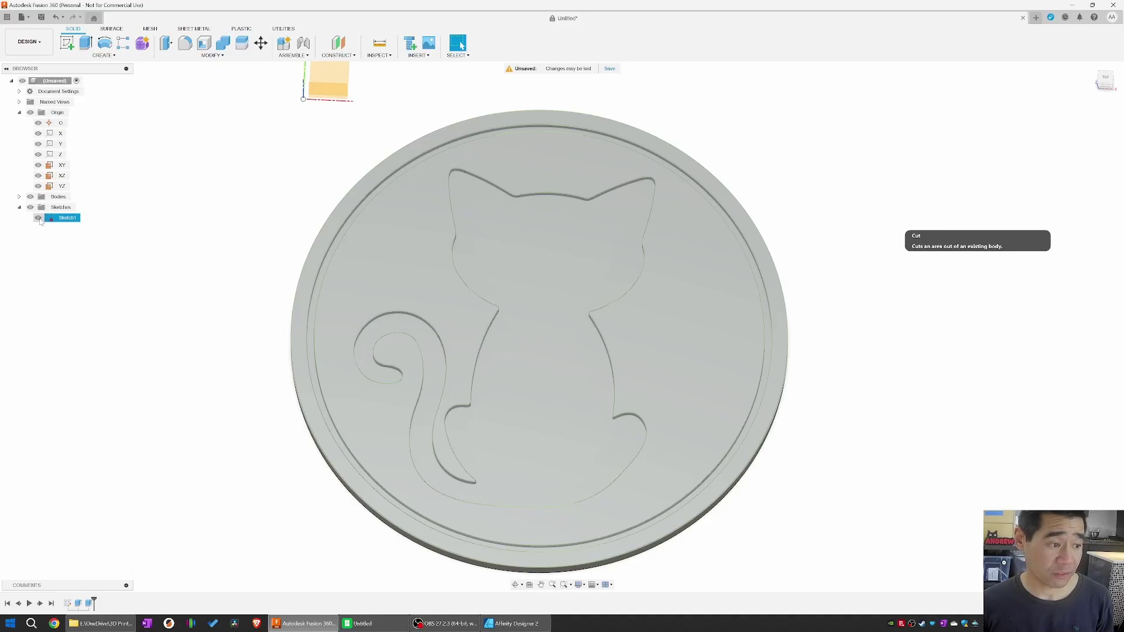
pyautogui.click(39, 218)
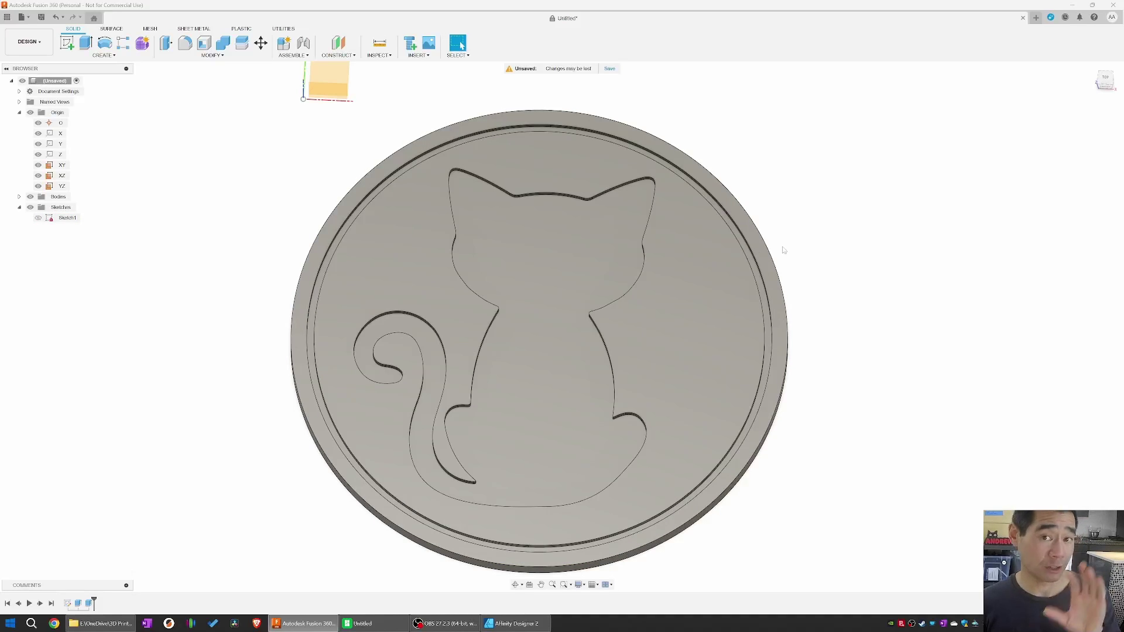
pyautogui.keyDown('shift'); pyautogui.moveTo(918, 249); pyautogui.dragTo(870, 230, button='middle'); pyautogui.keyUp('shift')
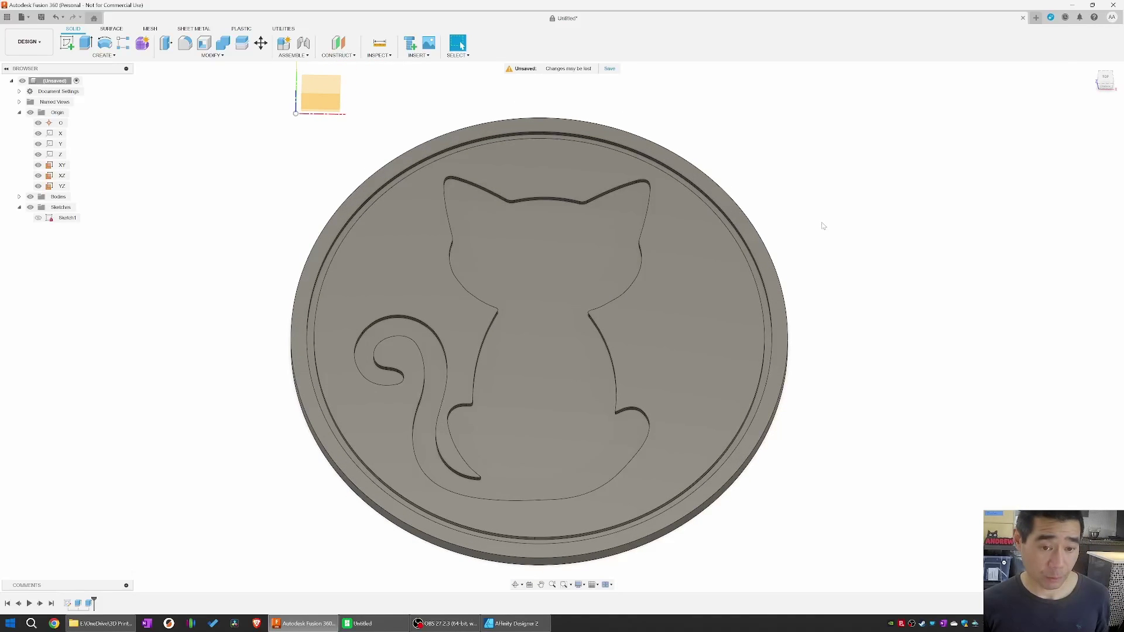
pyautogui.press('e')
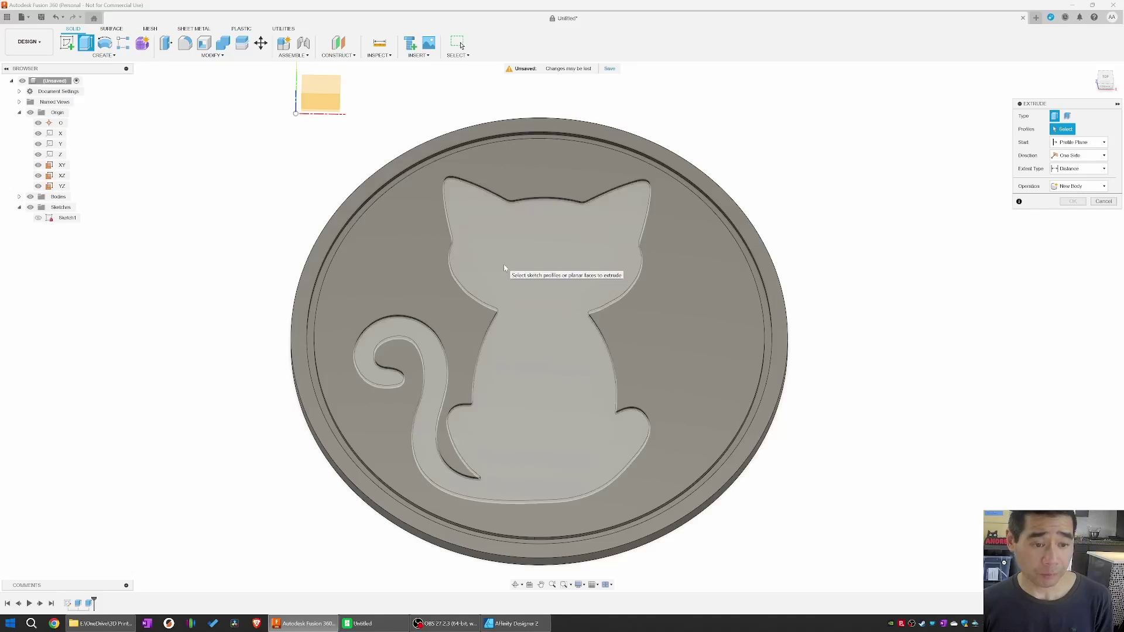
# Step: Extrude the recessed cat and ring profiles 1 mm as a New Body
pyautogui.click(505, 268)
pyautogui.scroll(3, 617, 146)
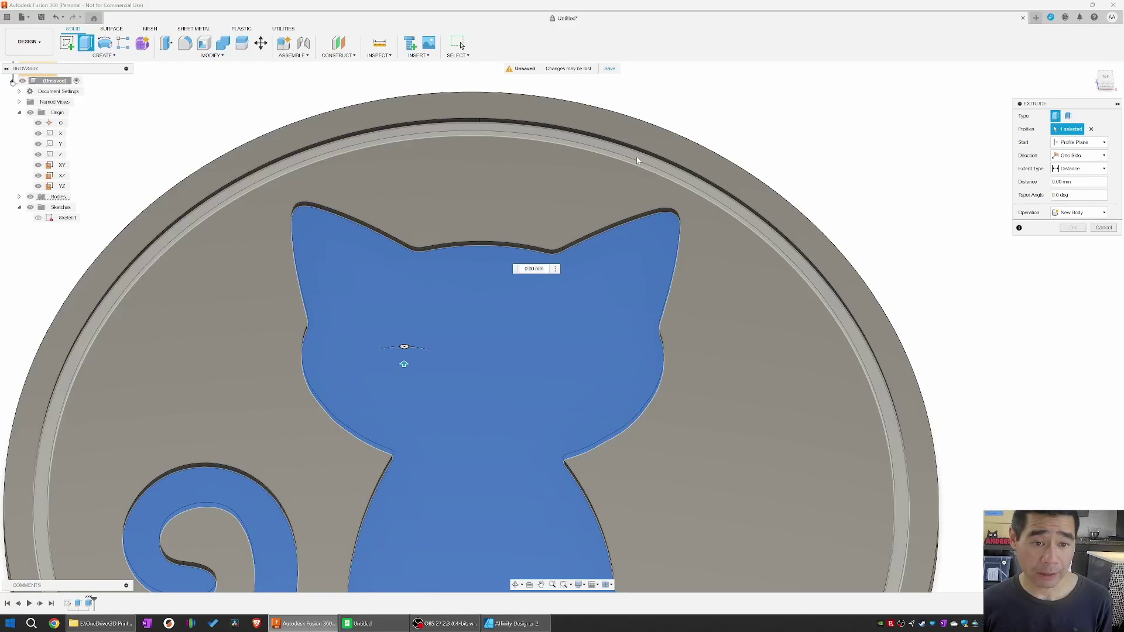
pyautogui.click(633, 158)
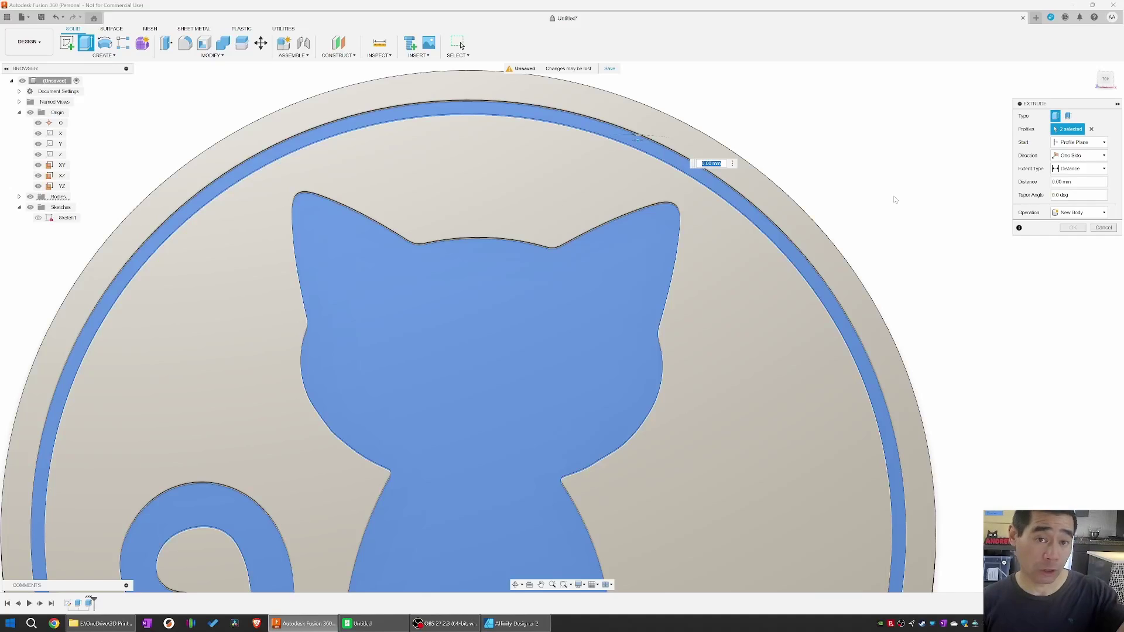
pyautogui.keyDown('shift'); pyautogui.moveTo(923, 277); pyautogui.dragTo(916, 244, button='middle'); pyautogui.keyUp('shift')
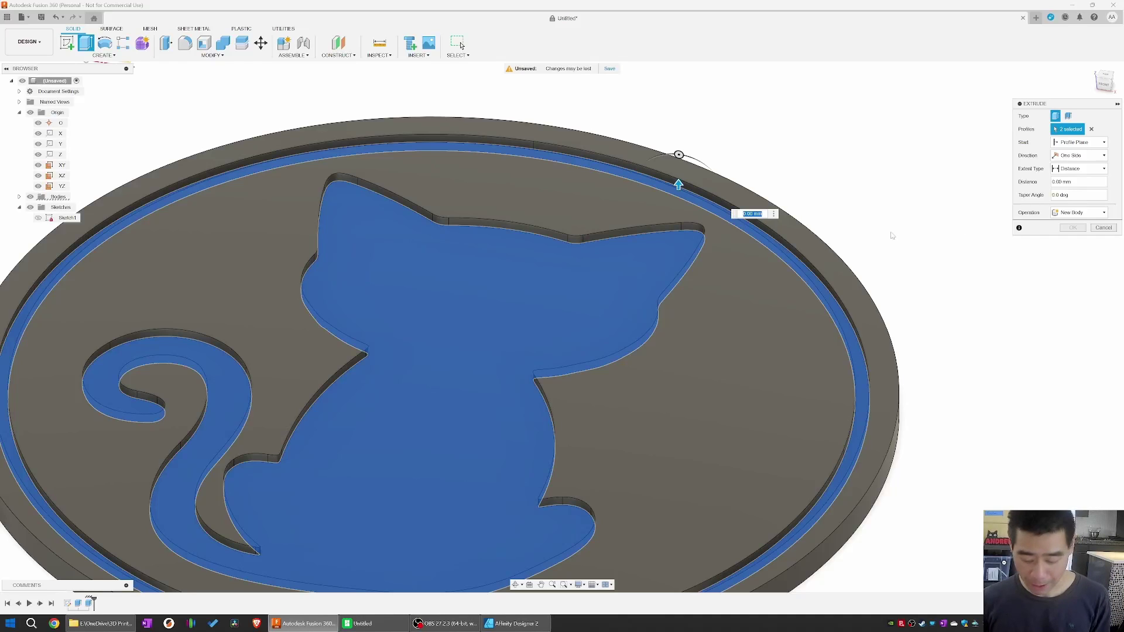
pyautogui.write('1')
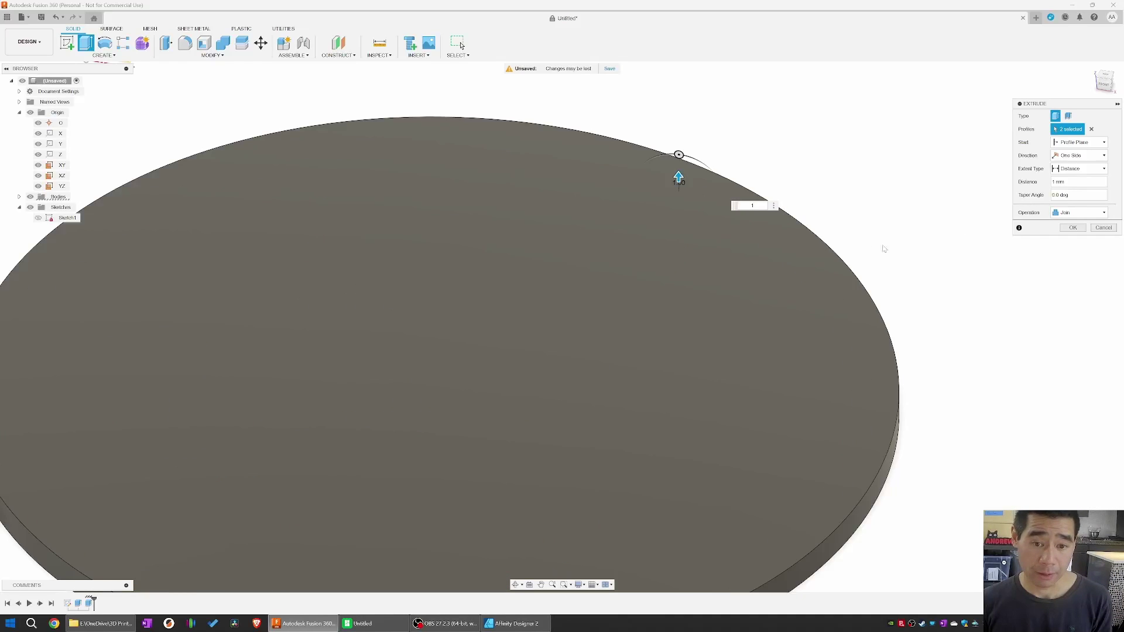
pyautogui.scroll(-4, 913, 254)
pyautogui.moveTo(884, 347); pyautogui.dragTo(791, 218, button='middle')
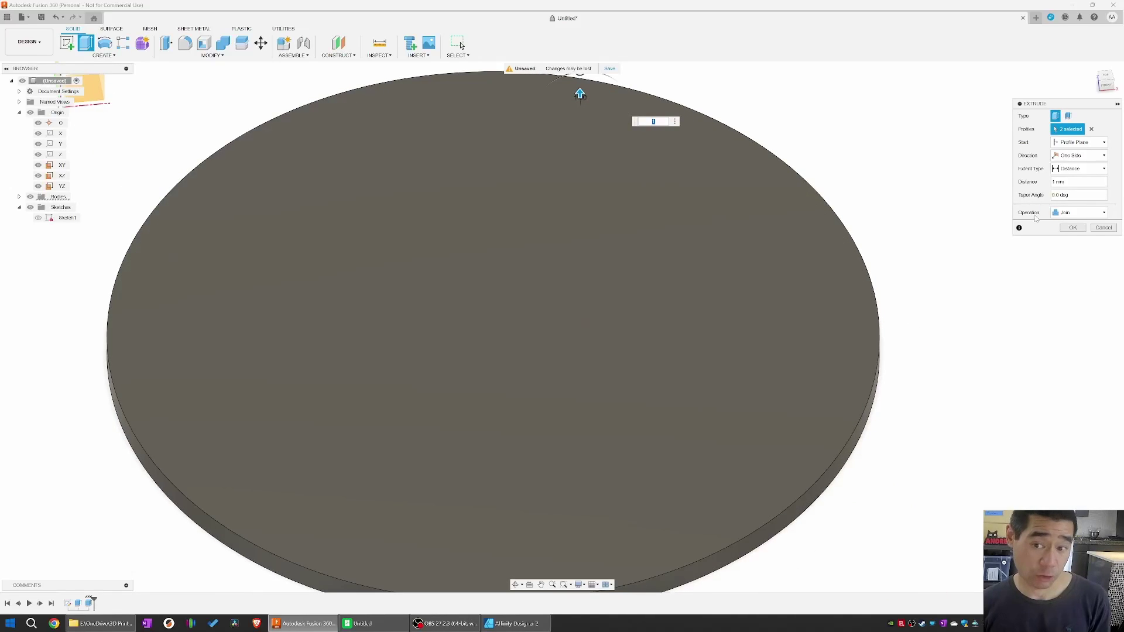
pyautogui.click(1088, 215)
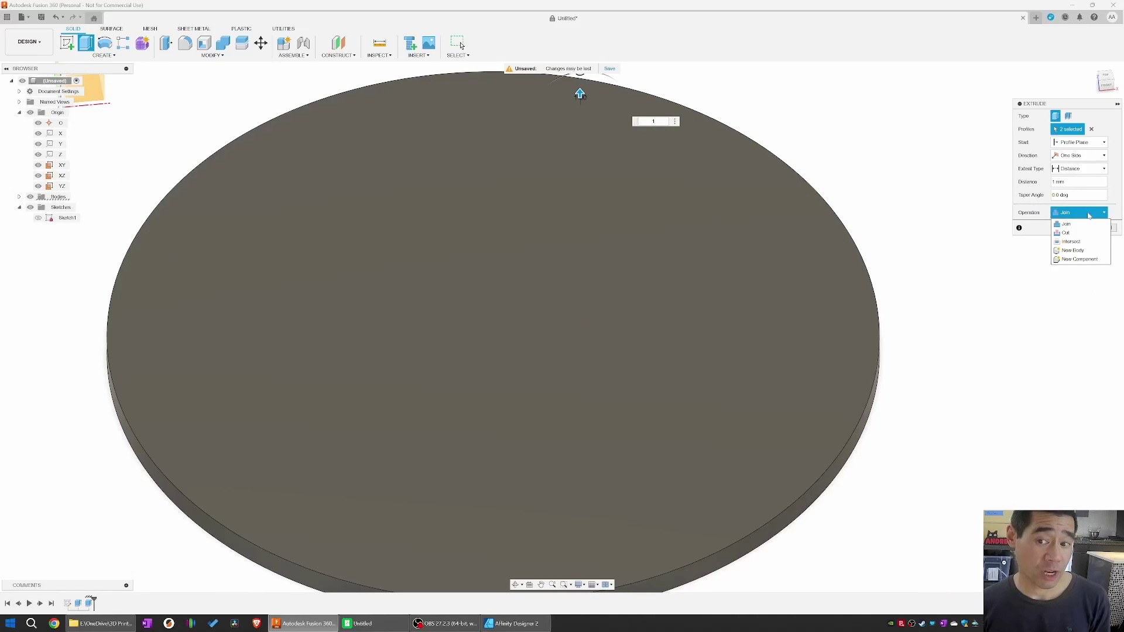
pyautogui.click(1080, 251)
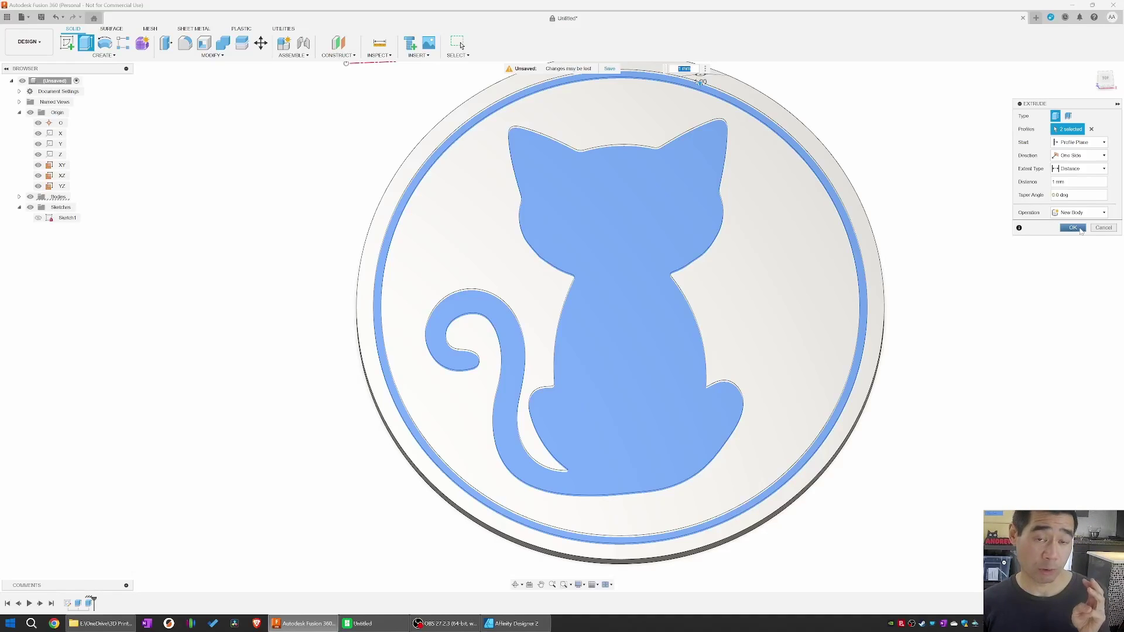
pyautogui.click(1080, 229)
# Step: Complete the extrusion and rename Body1 to 'Coaster Body'
pyautogui.click(1081, 228)
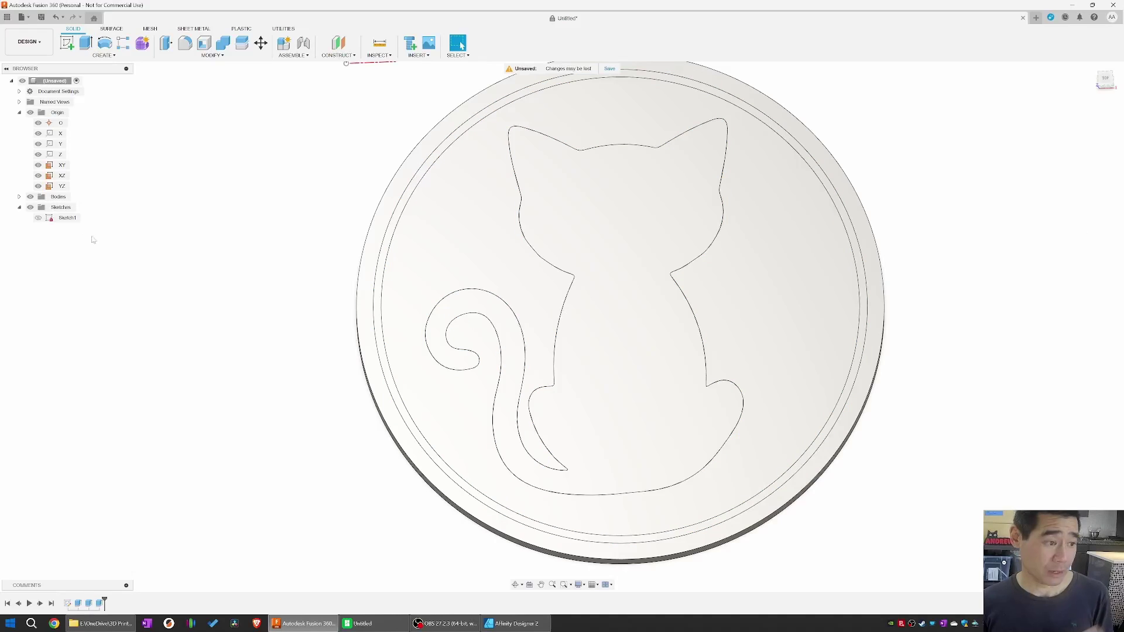
pyautogui.click(19, 197)
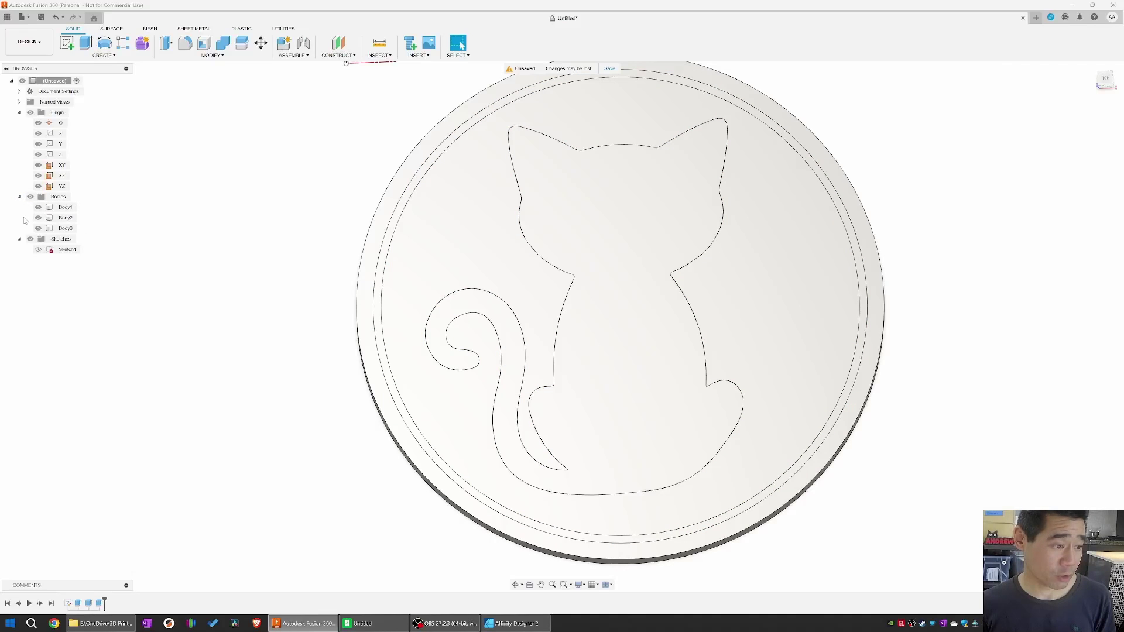
pyautogui.click(67, 208)
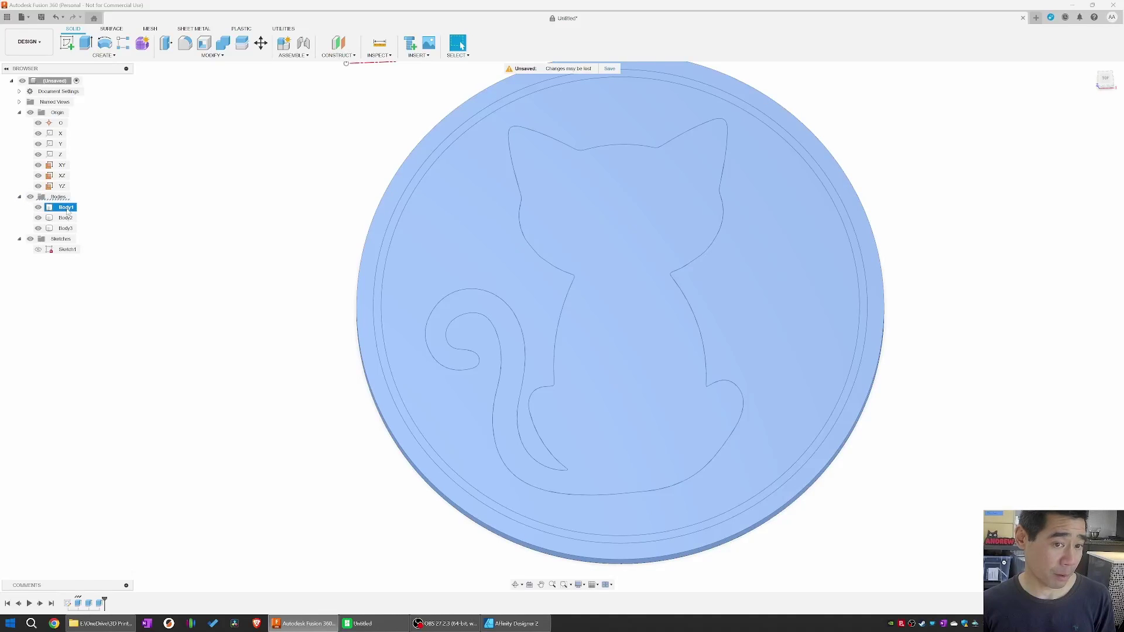
pyautogui.doubleClick(66, 209)
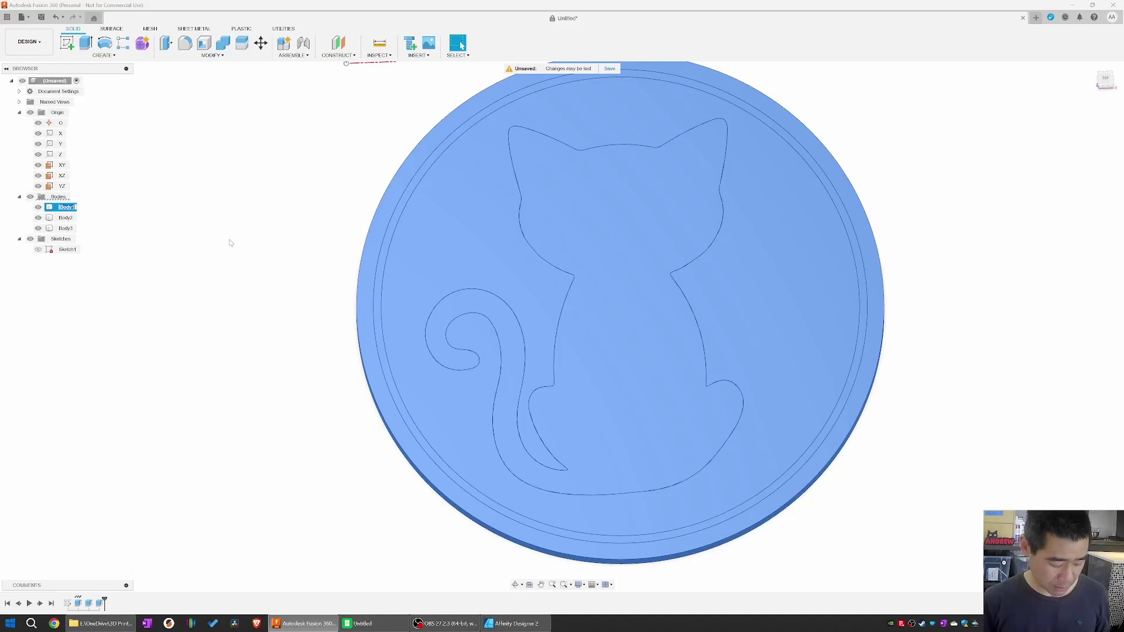
pyautogui.write('Coaster Bod')
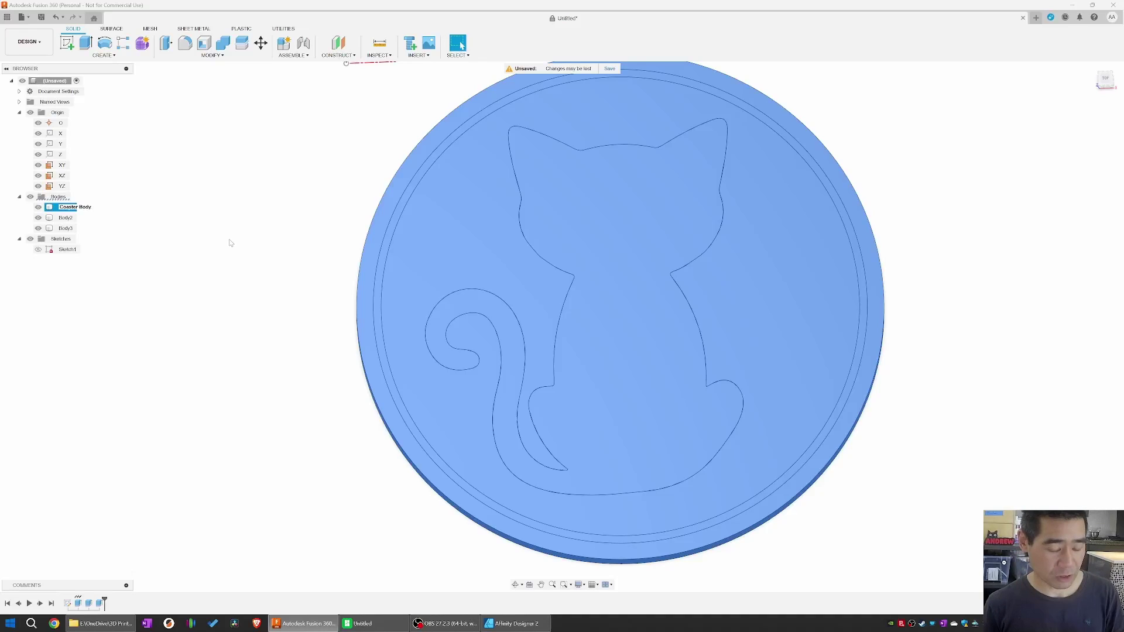
pyautogui.press('Return')
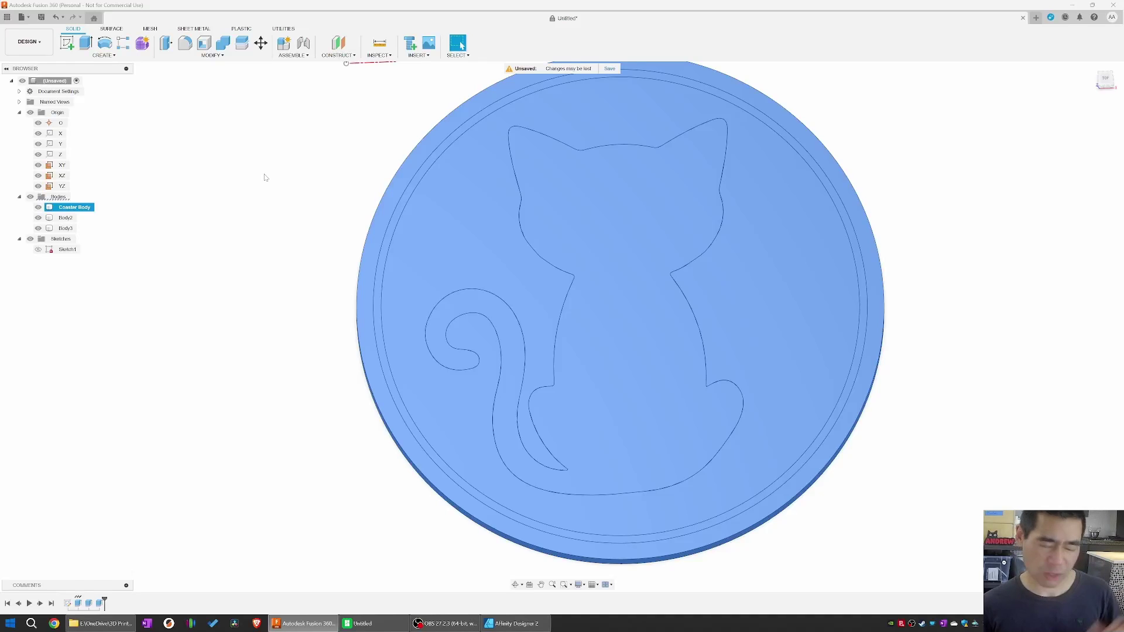
# Step: Rename Body2 to 'Cat' and Body3 to 'Inner Ring'
pyautogui.click(65, 218)
pyautogui.rightClick(66, 218)
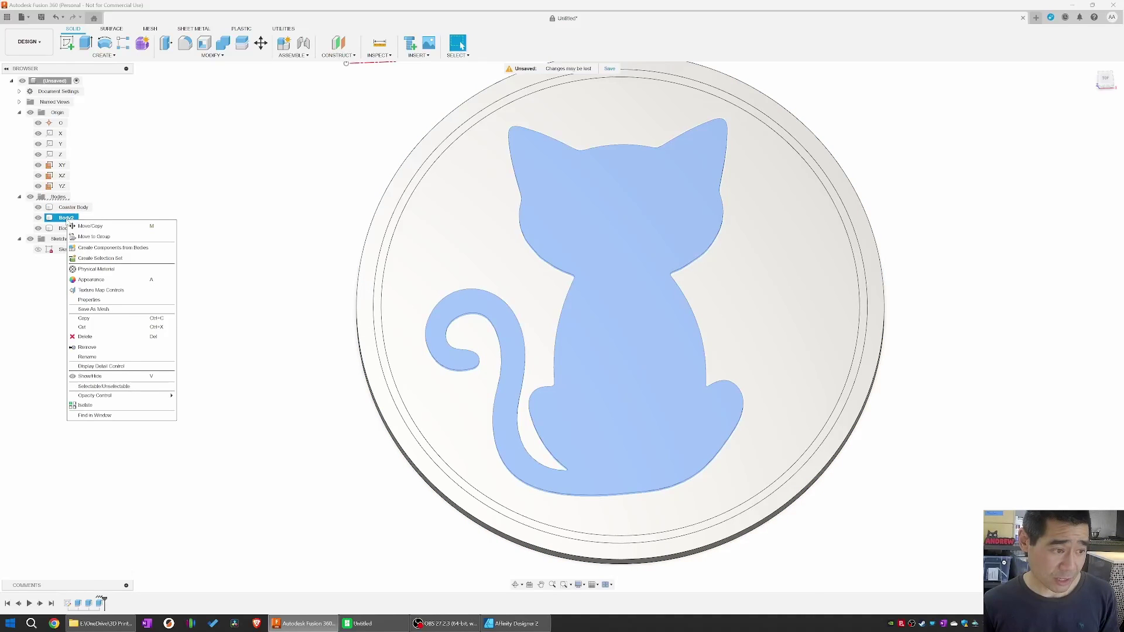
pyautogui.click(87, 357)
pyautogui.write('Cat')
pyautogui.press('Return')
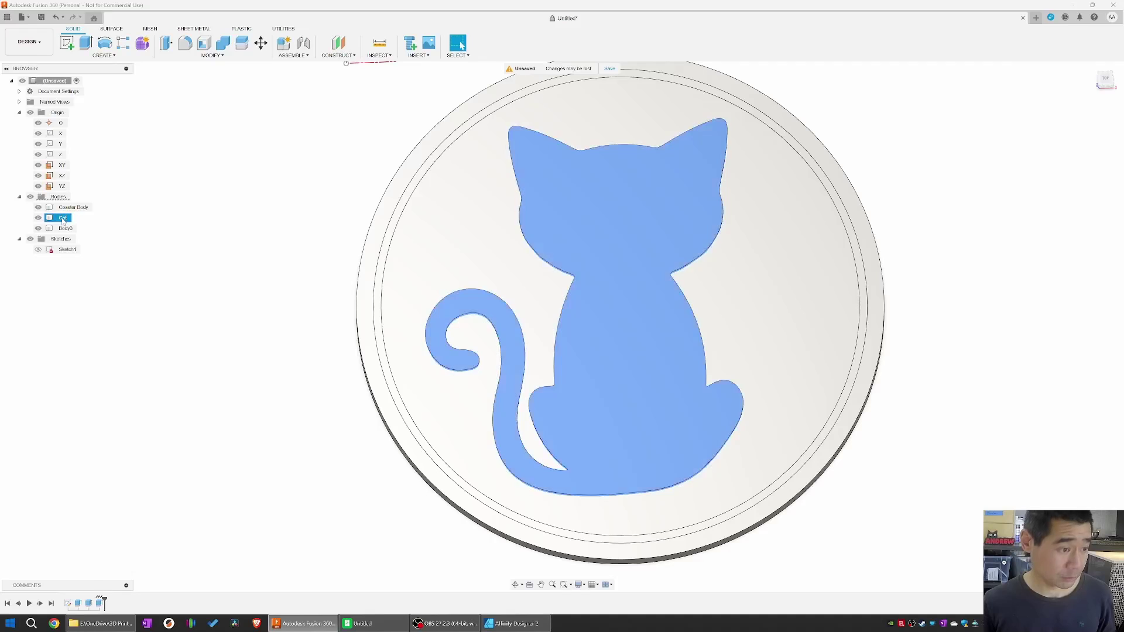
pyautogui.doubleClick(64, 229)
pyautogui.press('BackSpace')
pyautogui.write('Inner')
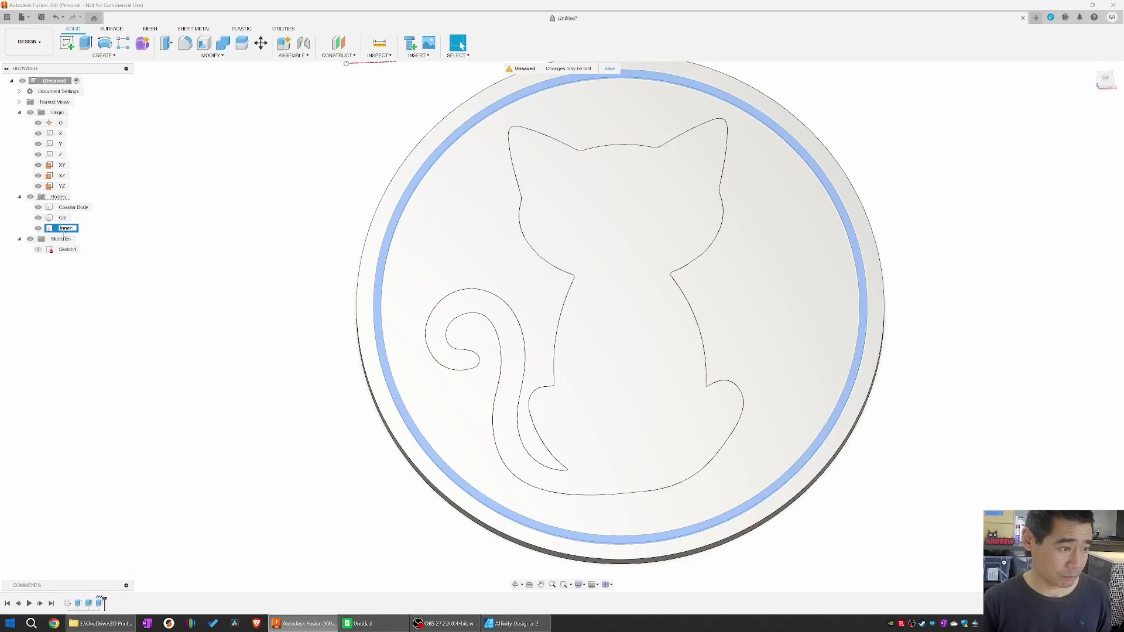
pyautogui.write(' Ring')
pyautogui.press('Return')
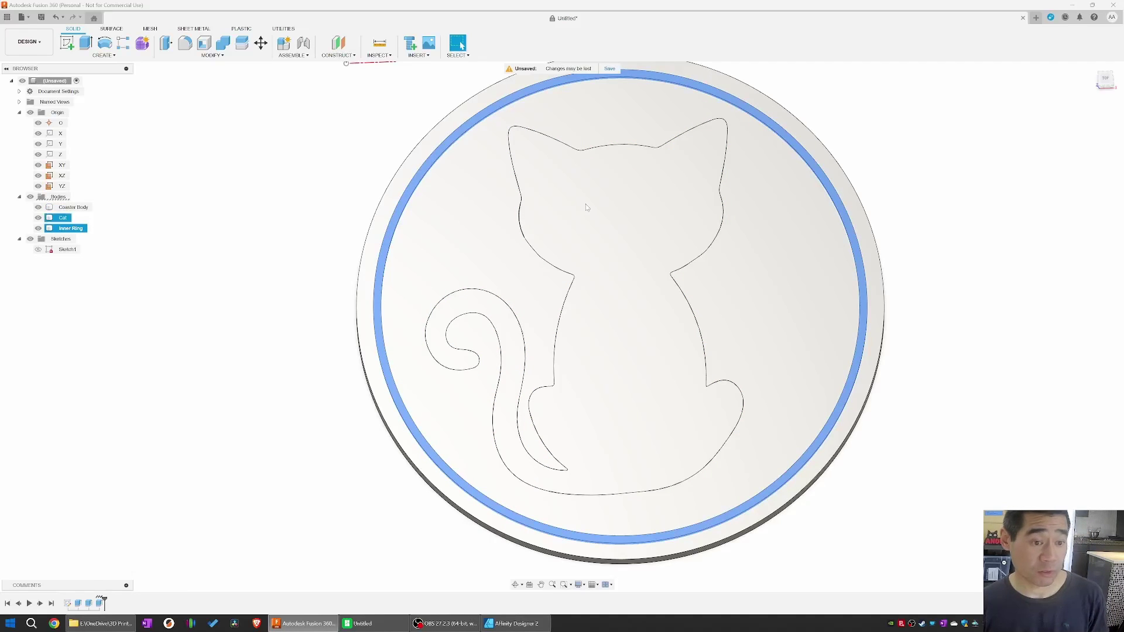
# Step: Hide and re-show the Coaster Body and Inner Ring to inspect each body's shape
pyautogui.click(961, 201)
pyautogui.keyDown('shift'); pyautogui.moveTo(961, 201); pyautogui.dragTo(916, 263, button='middle'); pyautogui.keyUp('shift')
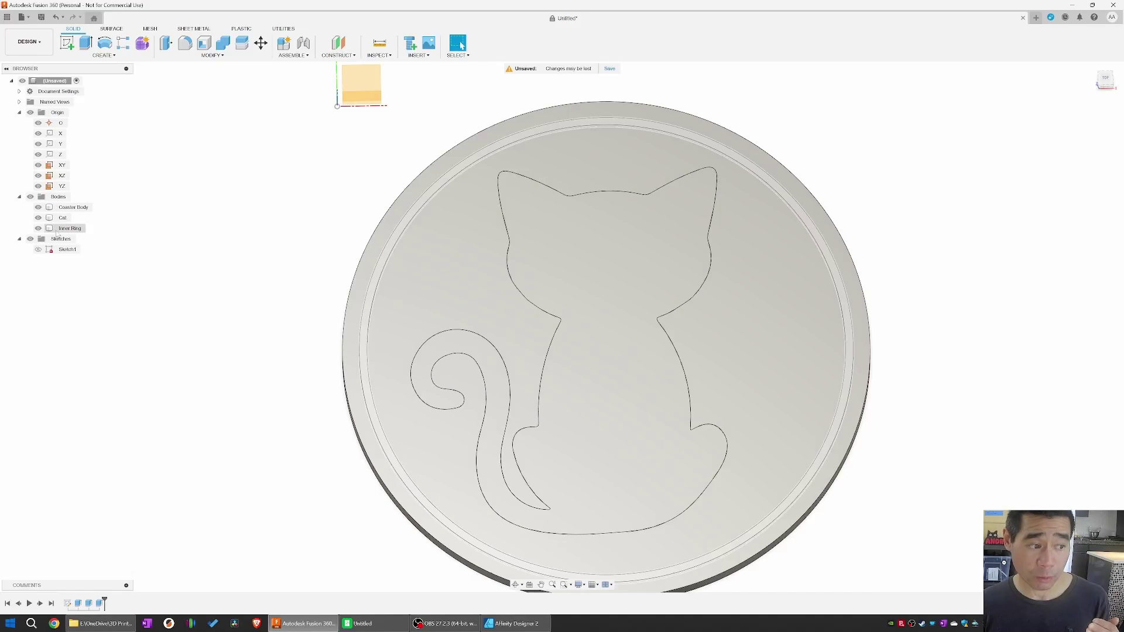
pyautogui.click(37, 208)
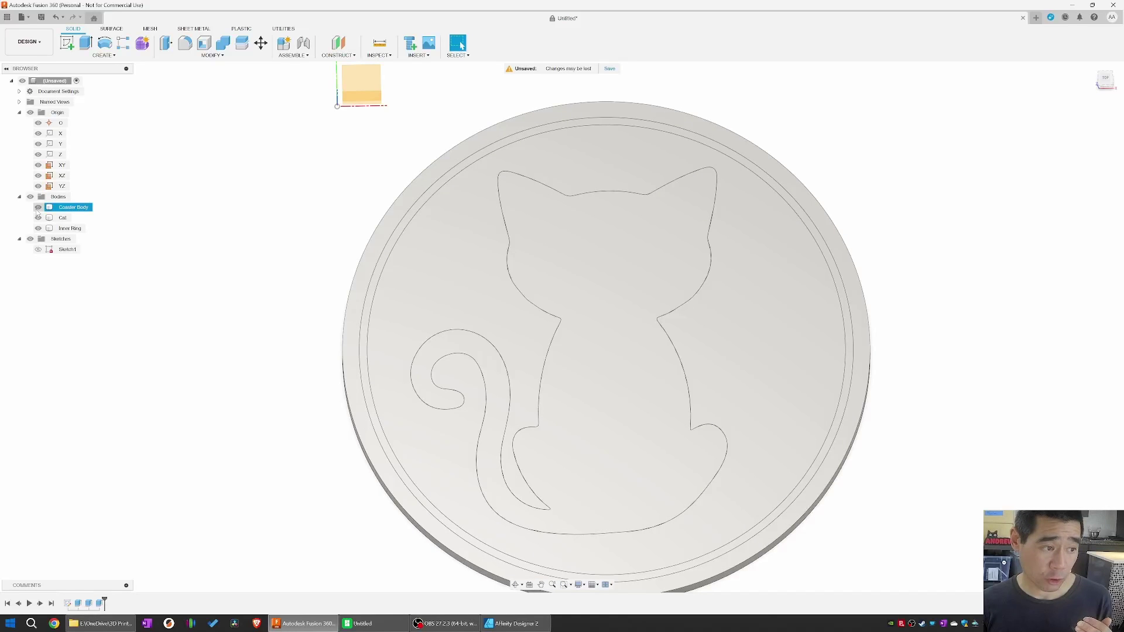
pyautogui.click(38, 207)
pyautogui.press('F6')
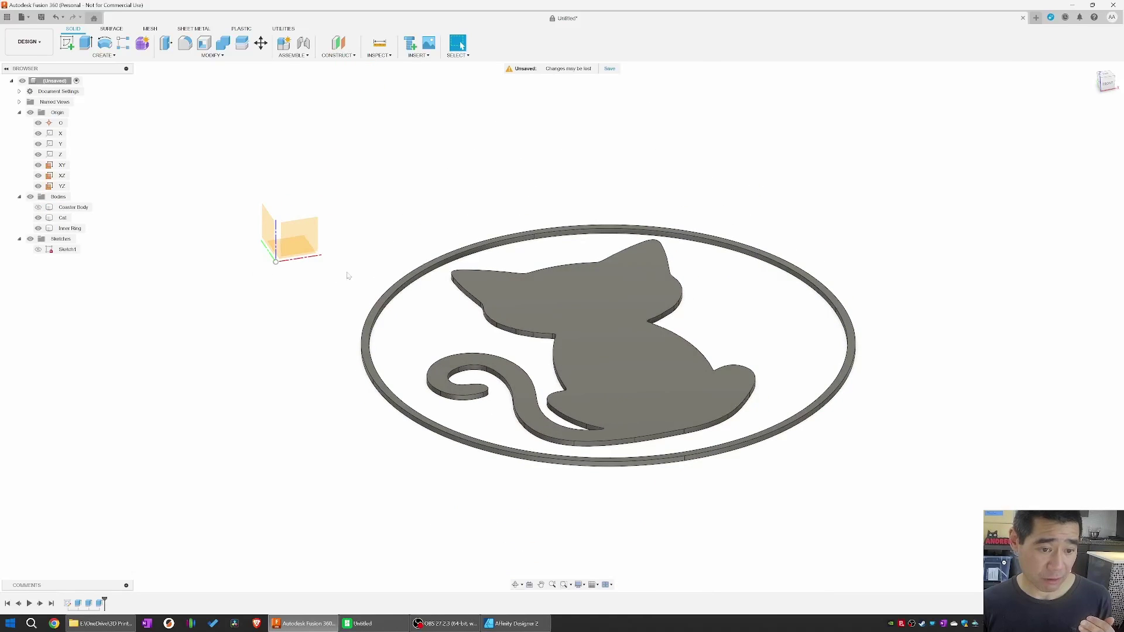
pyautogui.click(574, 320)
pyautogui.click(296, 368)
pyautogui.keyDown('shift'); pyautogui.moveTo(296, 369); pyautogui.dragTo(183, 334, button='middle'); pyautogui.keyUp('shift')
pyautogui.click(38, 228)
pyautogui.click(38, 228)
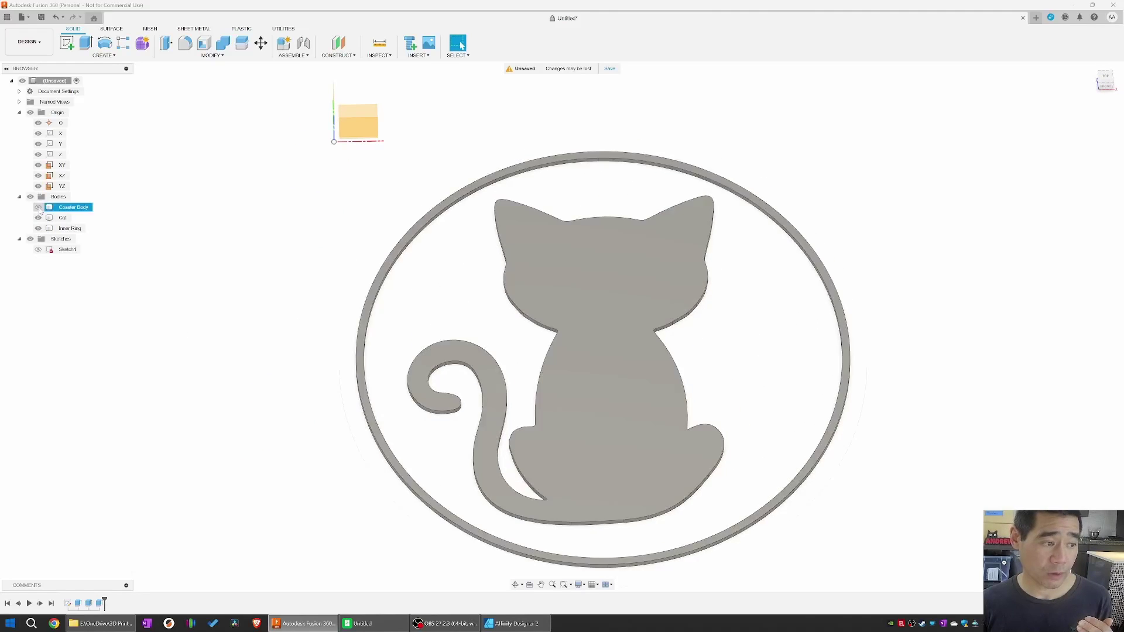
pyautogui.click(38, 208)
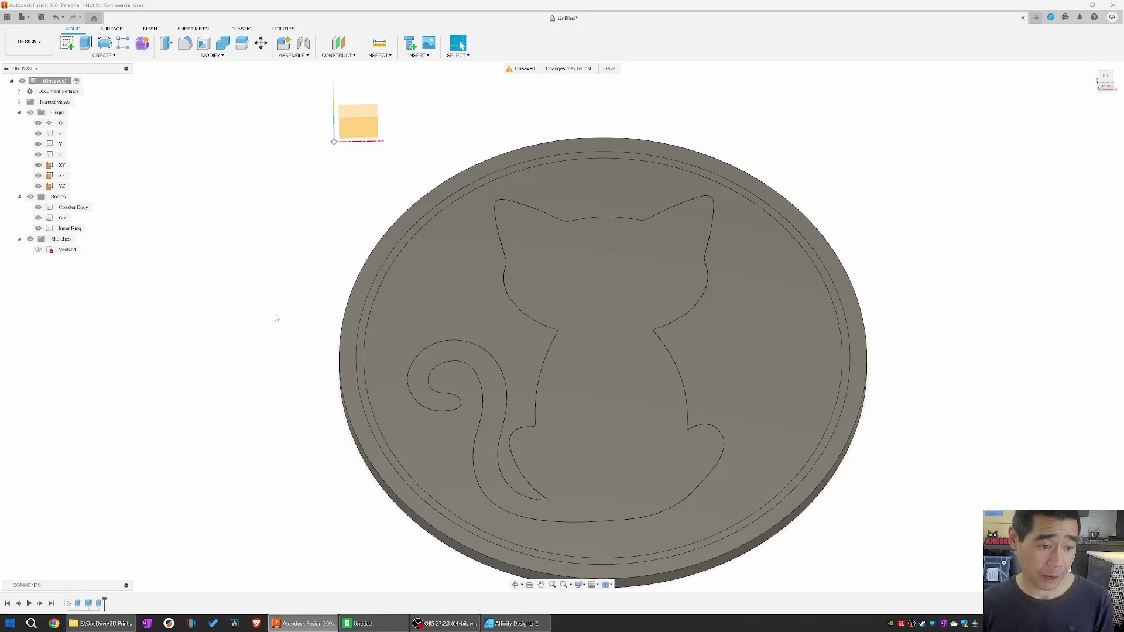
pyautogui.keyDown('shift'); pyautogui.moveTo(279, 316); pyautogui.dragTo(256, 324, button='middle'); pyautogui.keyUp('shift')
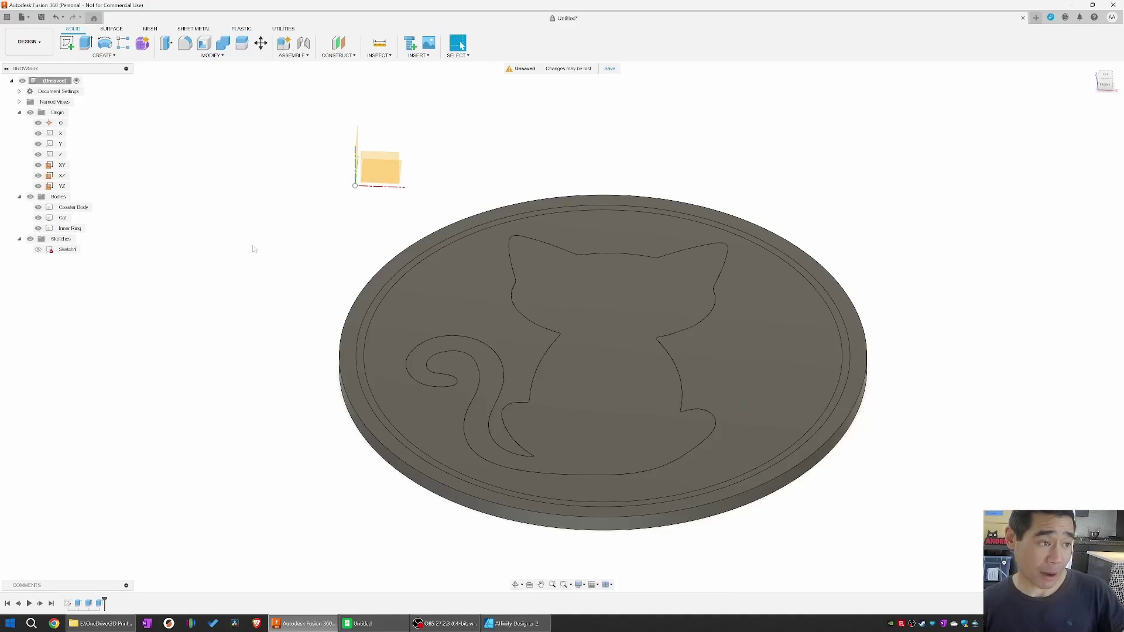
# Step: Export the design as a 3MF file named 'Cat Coaster 2'
pyautogui.click(25, 20)
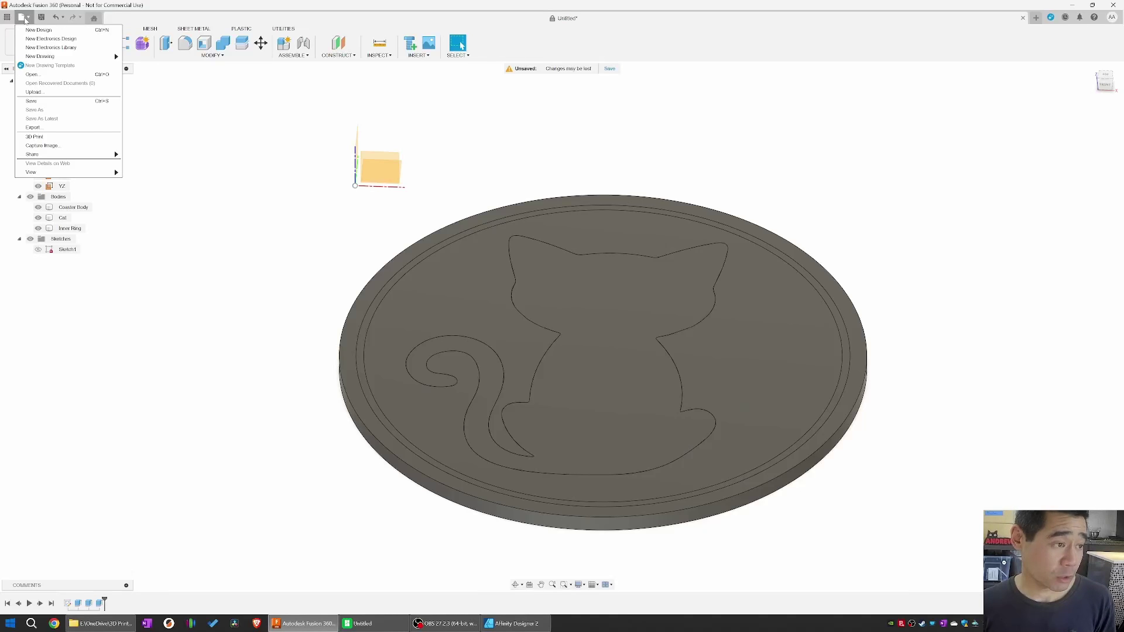
pyautogui.click(41, 103)
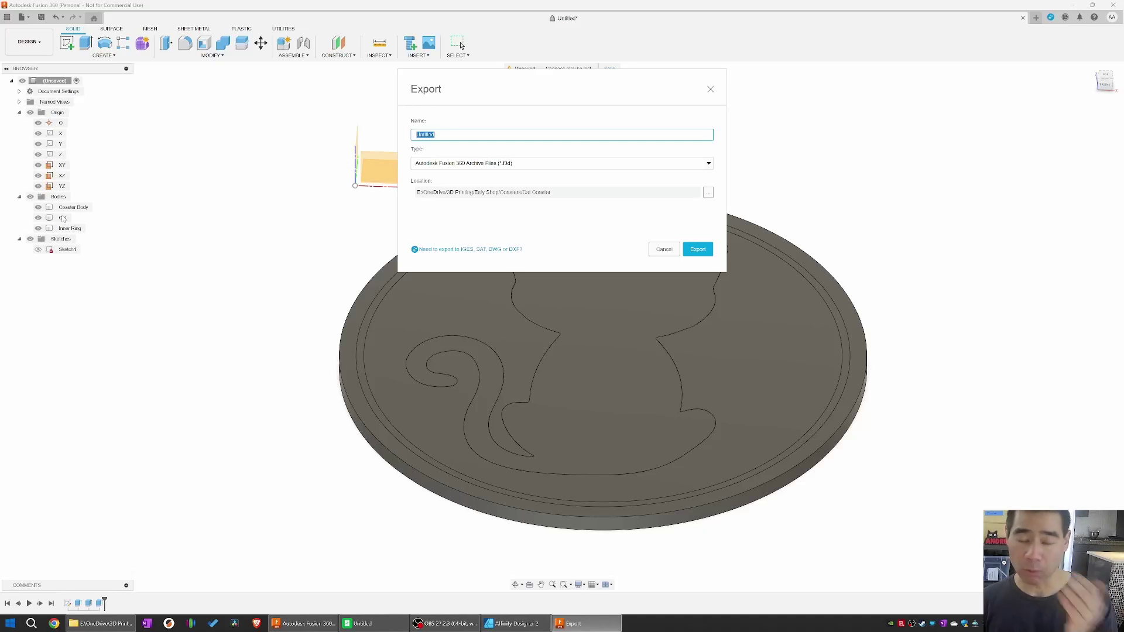
pyautogui.click(518, 164)
pyautogui.click(517, 175)
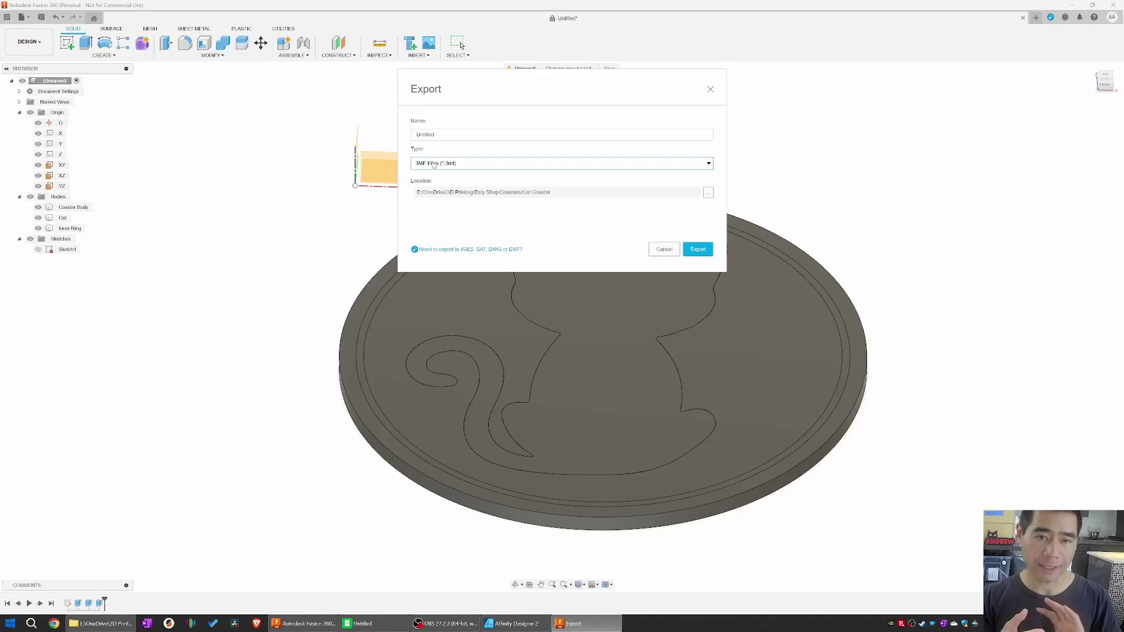
pyautogui.click(435, 135)
pyautogui.write('Ca')
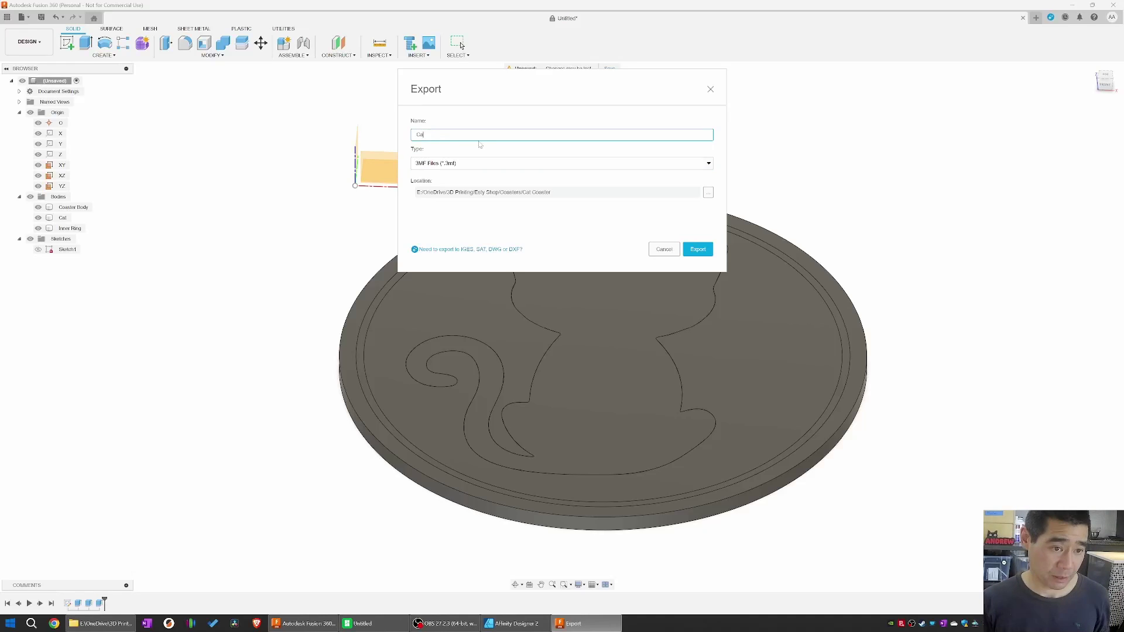
pyautogui.write('t Coaster 2')
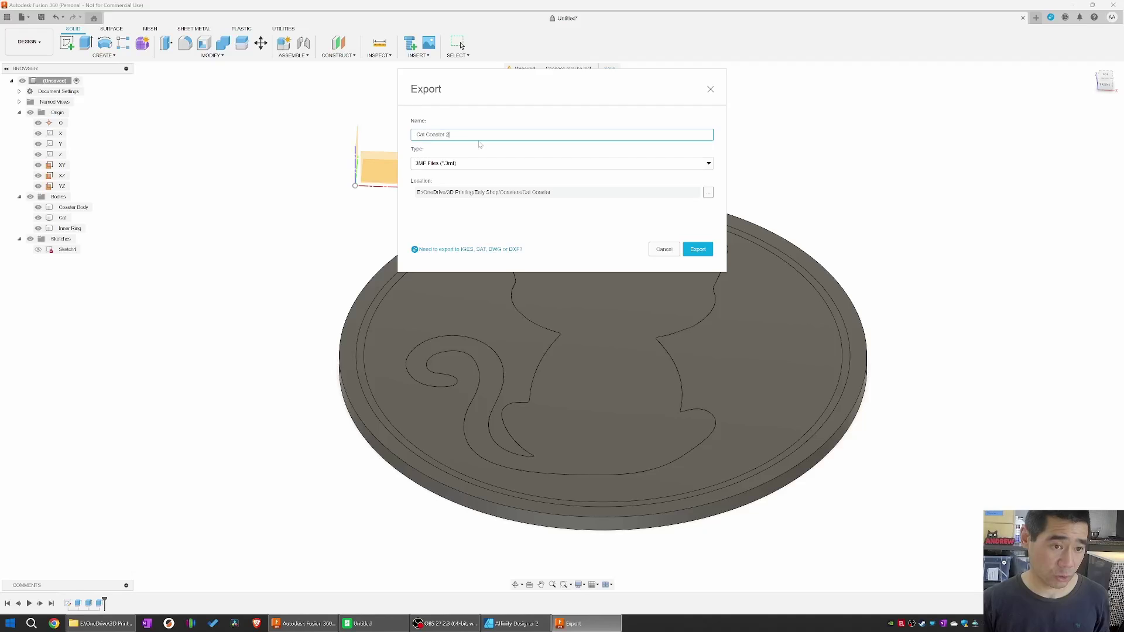
pyautogui.click(703, 250)
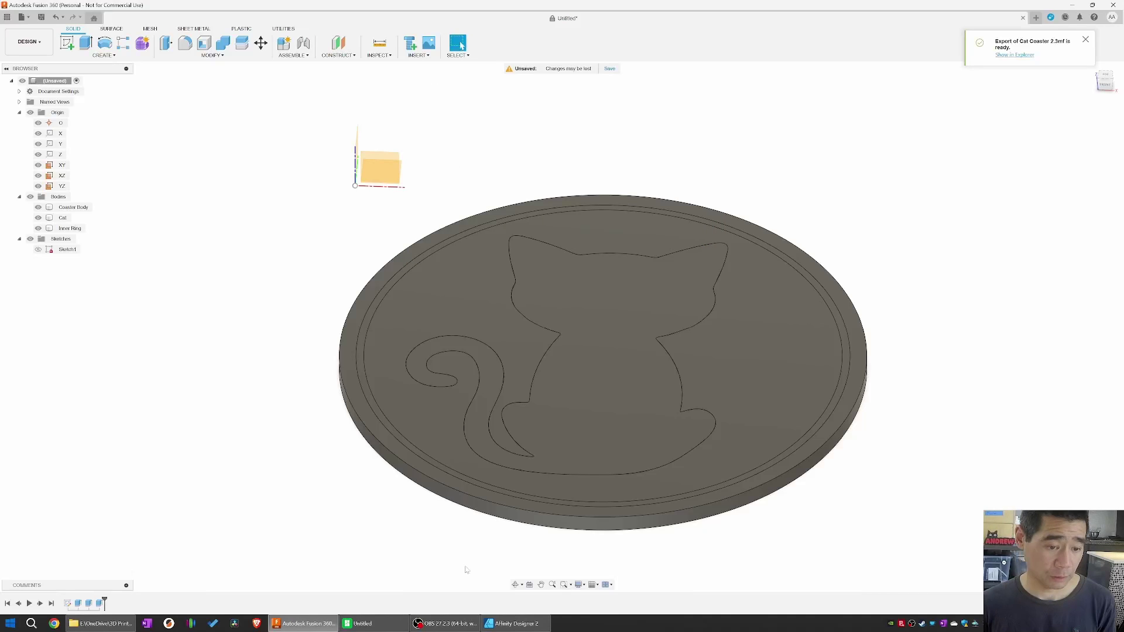
# Step: Import Cat Coaster 2.3mf with Ctrl+O as one multi-part object and zoom to it from the top view
pyautogui.click(366, 624)
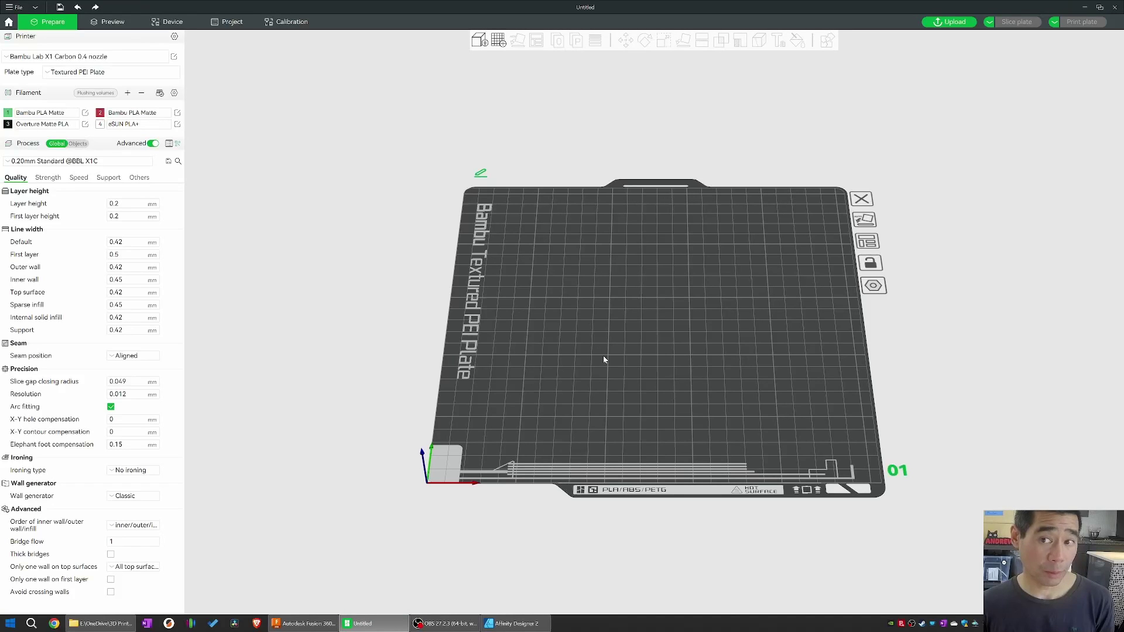
pyautogui.hotkey('ctrl', 'o')
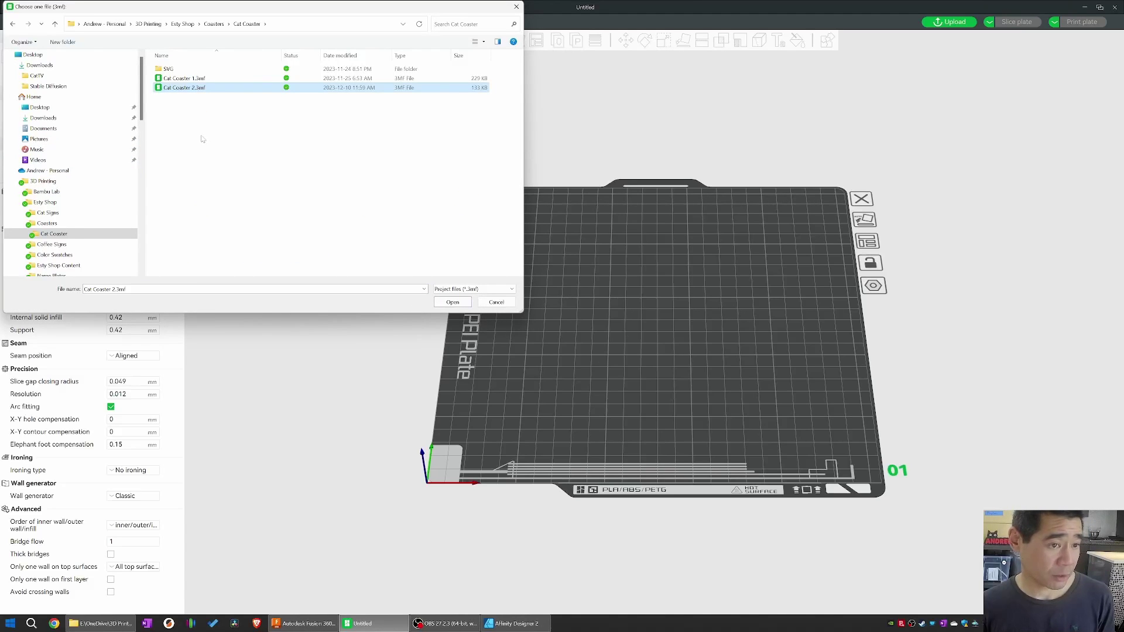
pyautogui.doubleClick(195, 89)
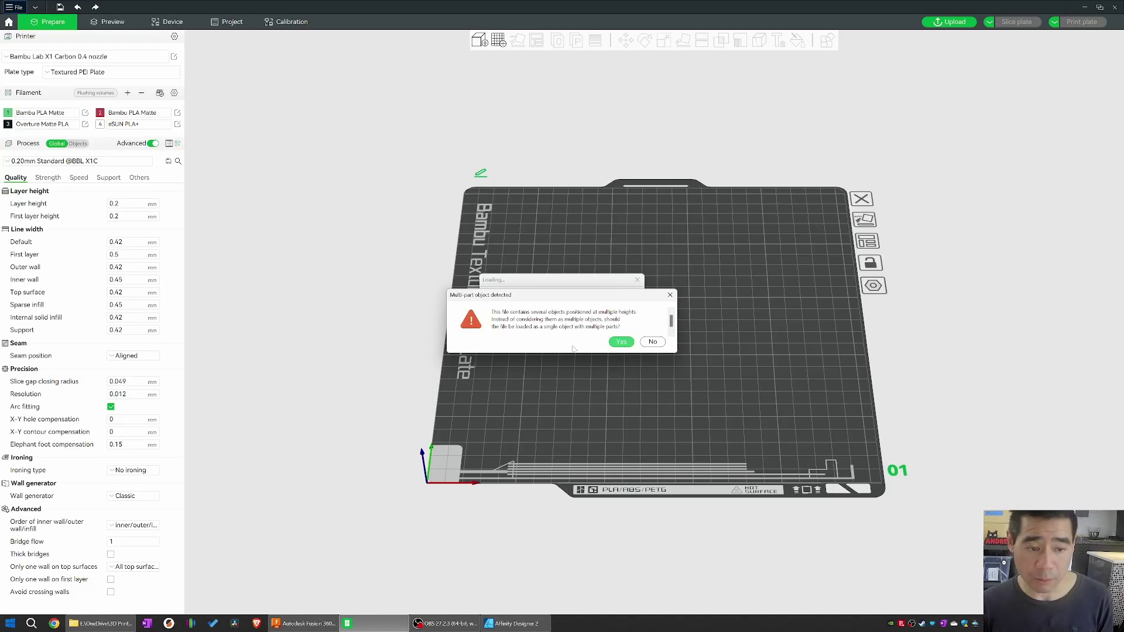
pyautogui.click(622, 342)
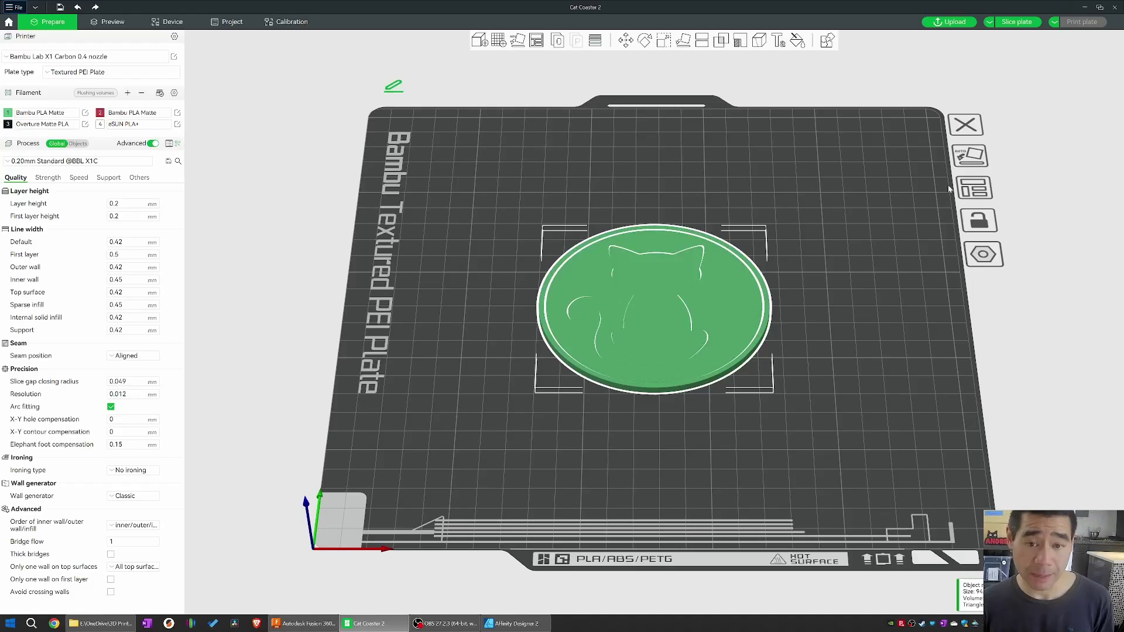
pyautogui.click(1066, 289)
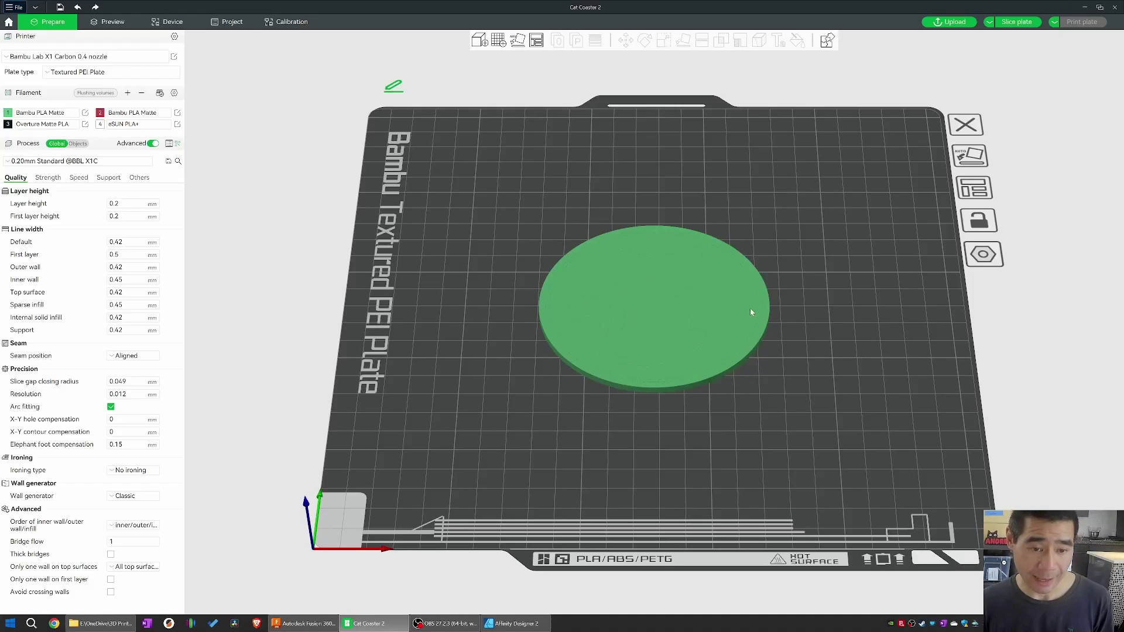
pyautogui.moveTo(752, 312); pyautogui.dragTo(1032, 338)
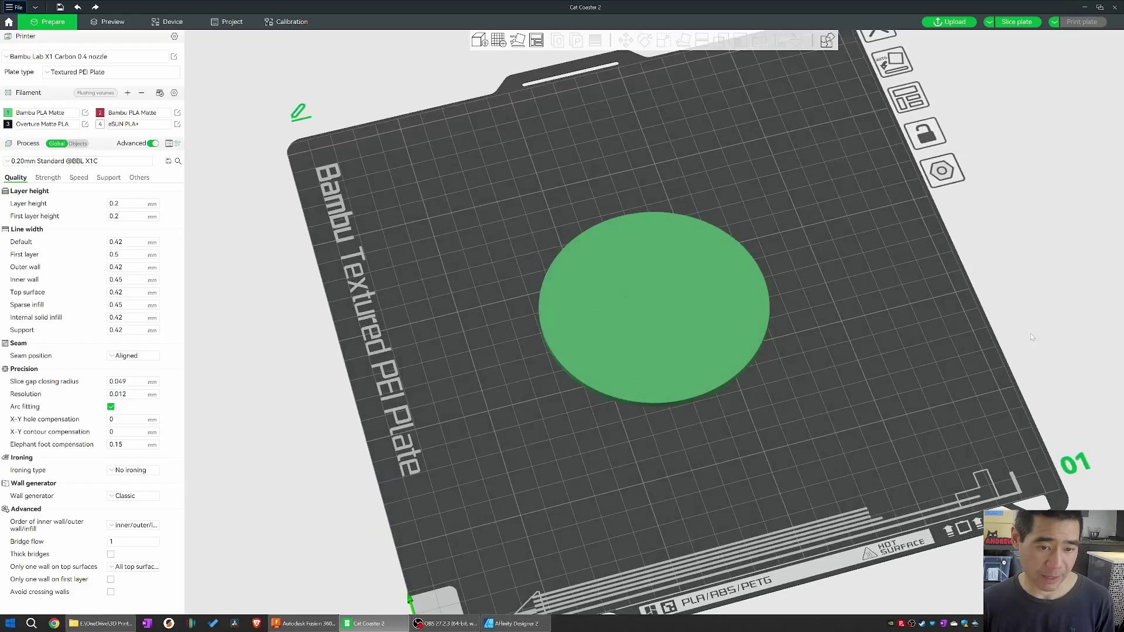
pyautogui.click(735, 349)
pyautogui.press('1')
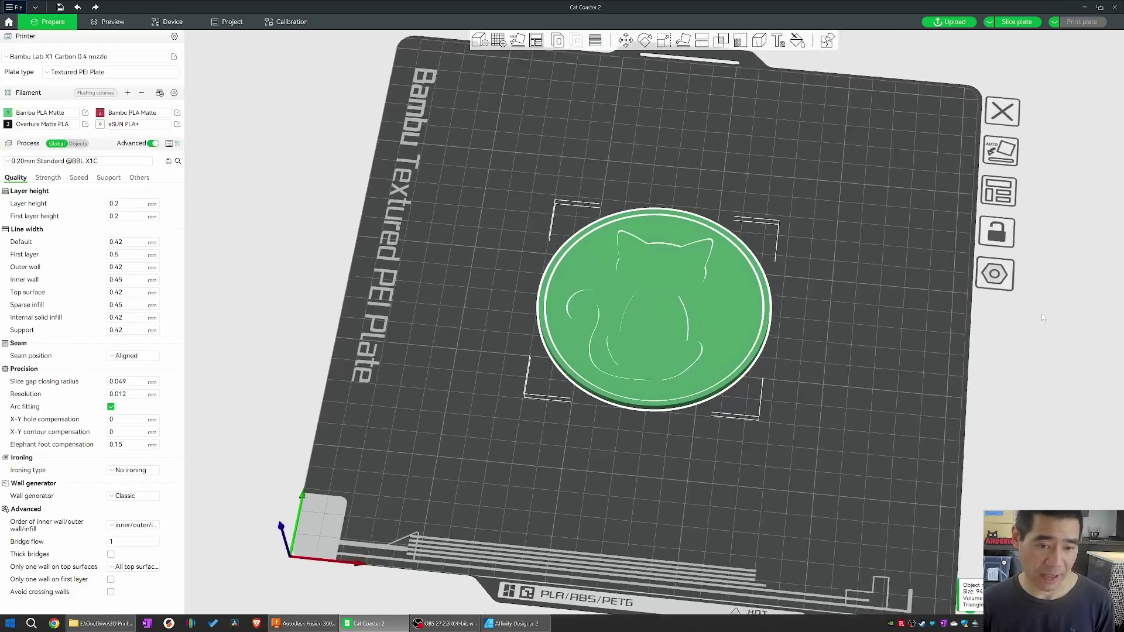
pyautogui.press('z')
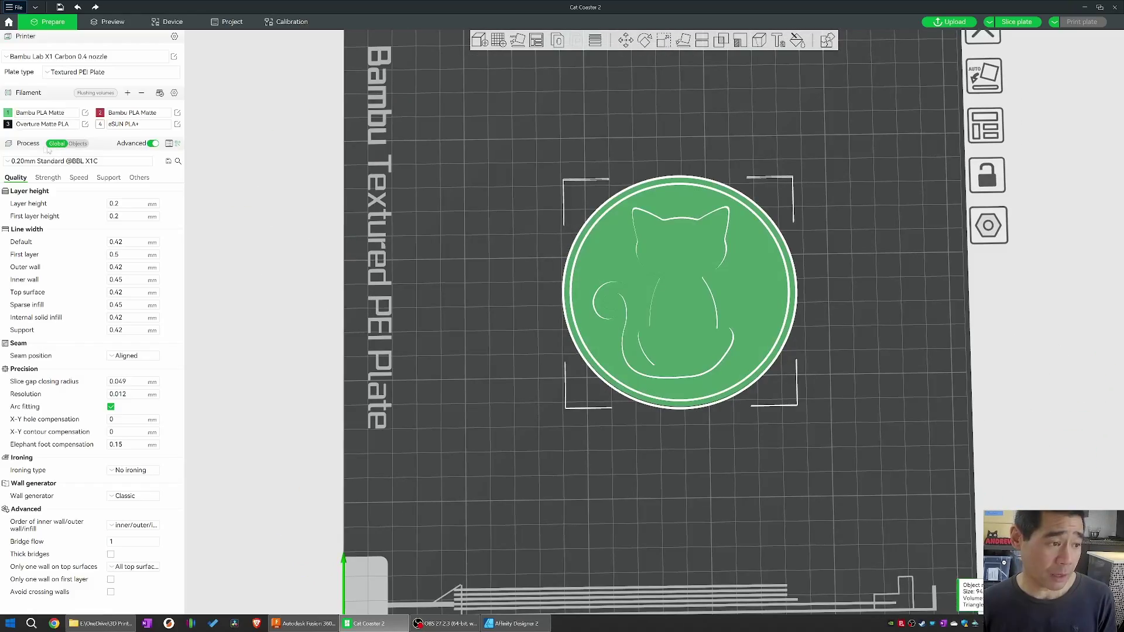
# Step: Assign the Cat part to black filament 3
pyautogui.click(77, 144)
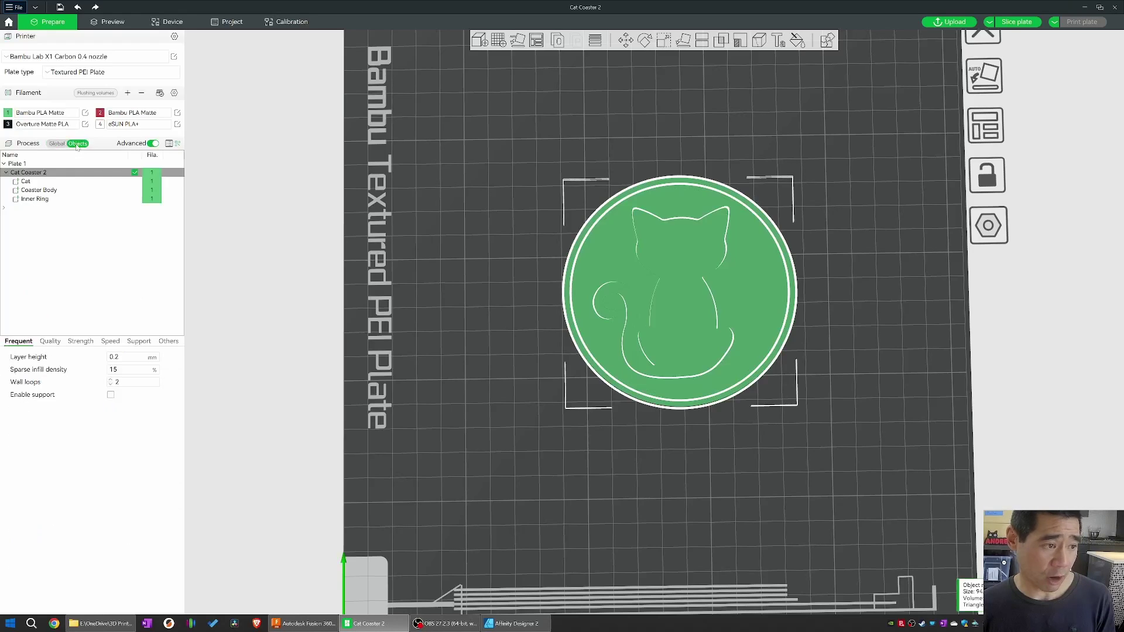
pyautogui.click(35, 204)
pyautogui.click(45, 181)
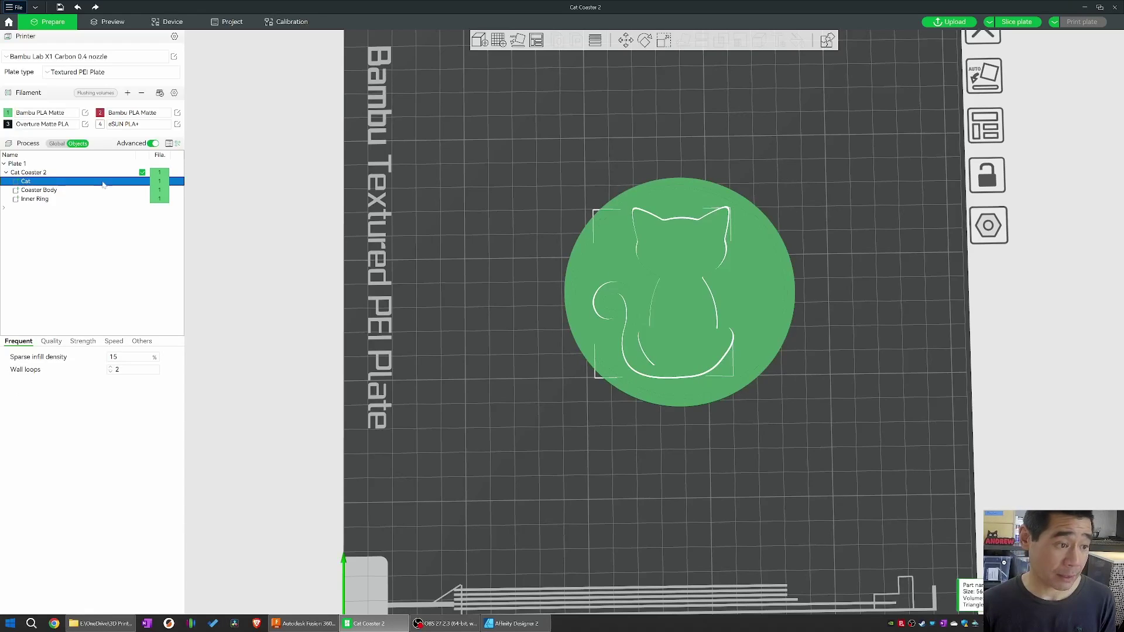
pyautogui.rightClick(174, 182)
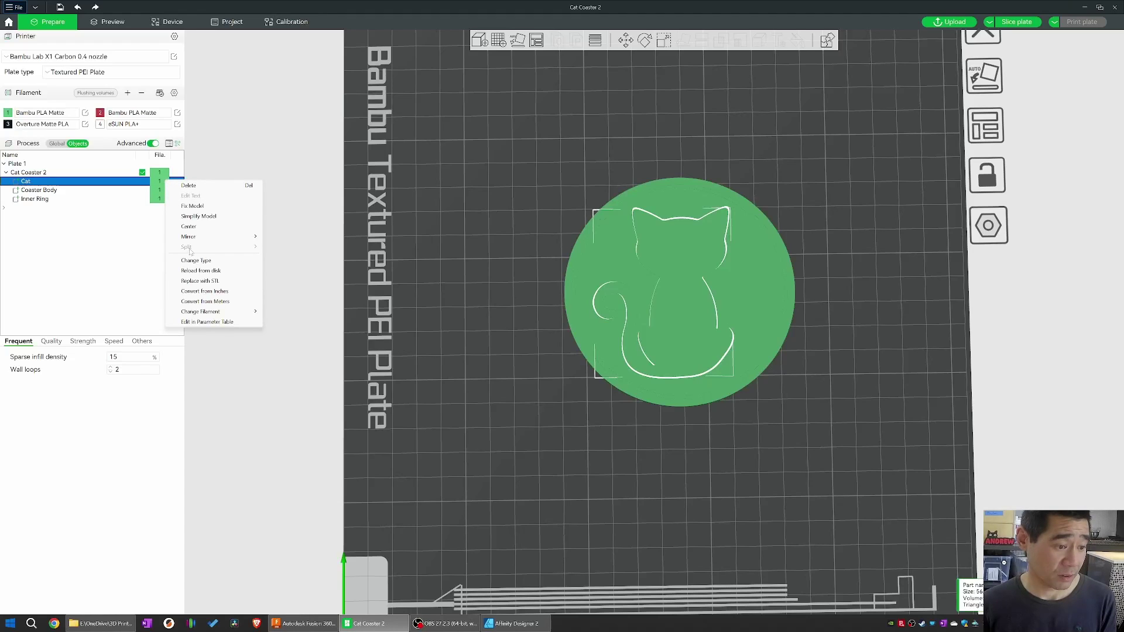
pyautogui.moveTo(212, 313)
pyautogui.click(290, 322)
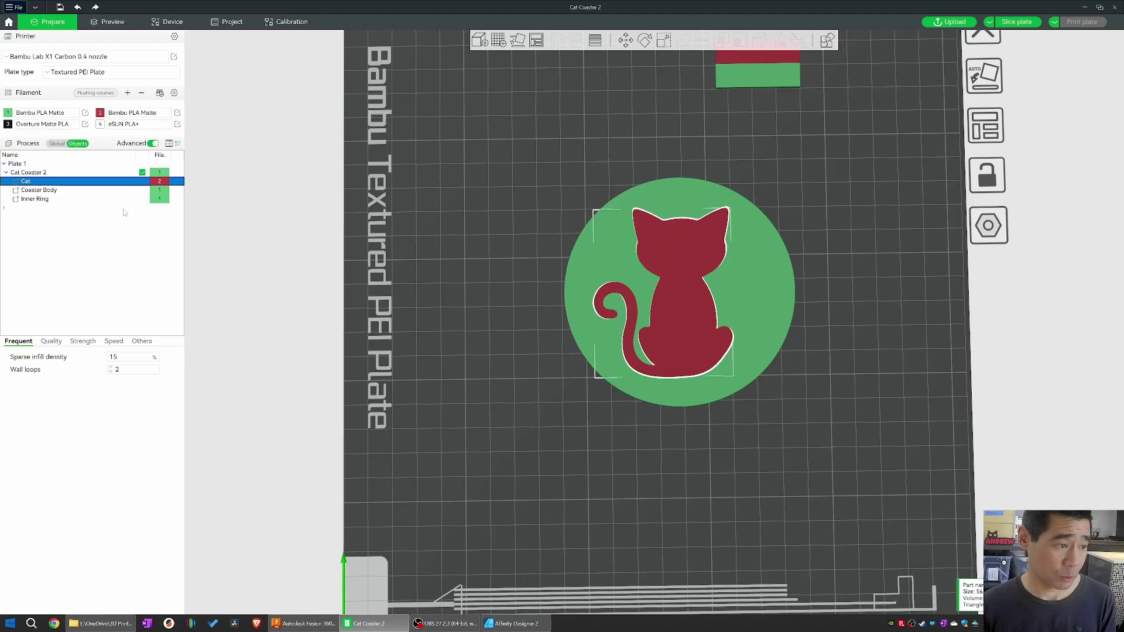
pyautogui.rightClick(79, 183)
pyautogui.moveTo(146, 311)
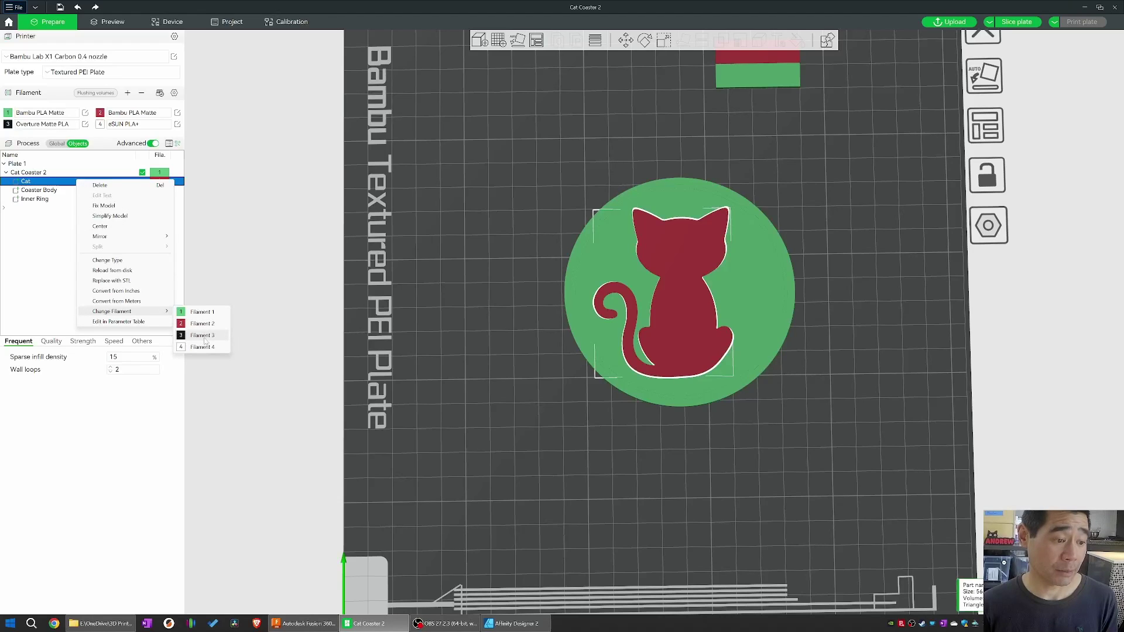
pyautogui.click(205, 337)
# Step: Set the Coaster Body to red filament 2 and the Inner Ring to filament 3
pyautogui.rightClick(76, 191)
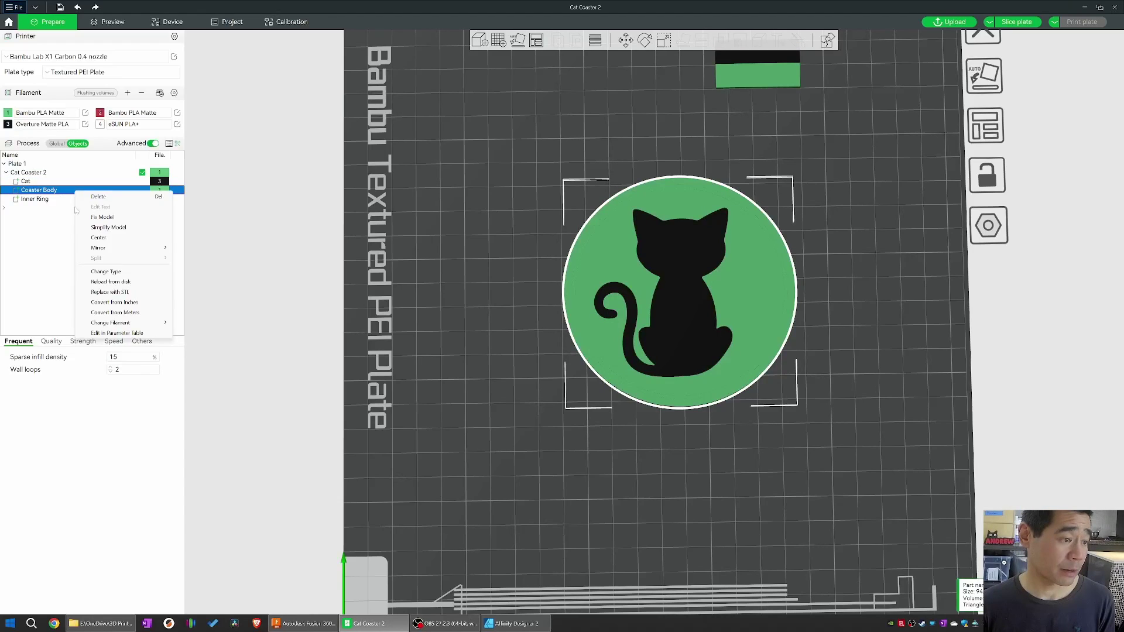
pyautogui.moveTo(105, 322)
pyautogui.click(202, 337)
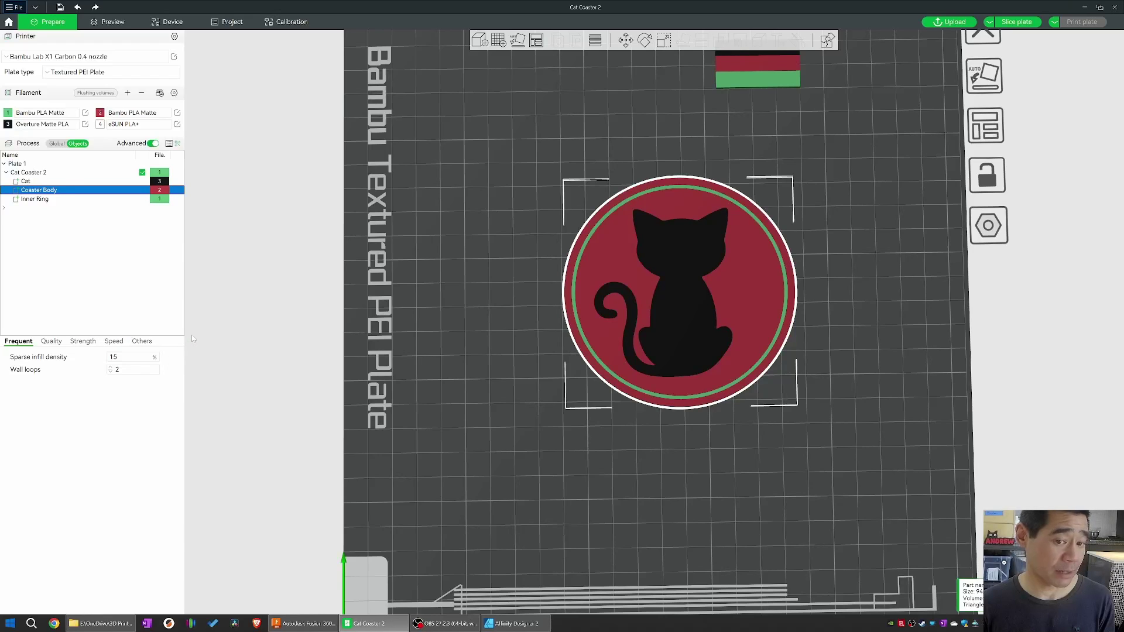
pyautogui.rightClick(45, 200)
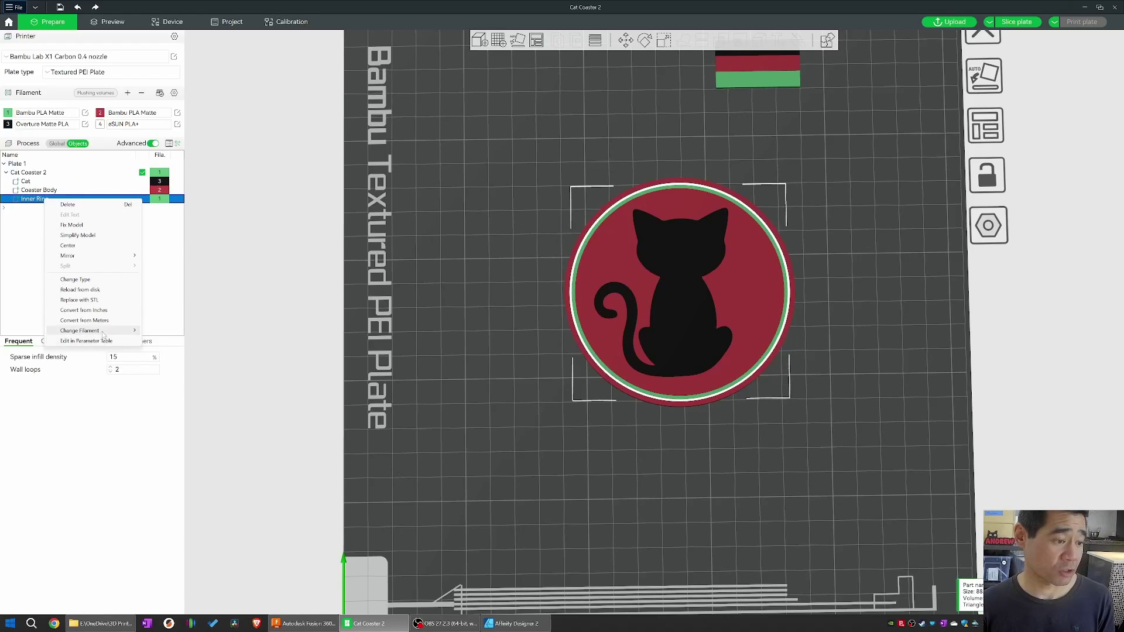
pyautogui.moveTo(132, 333)
pyautogui.click(169, 355)
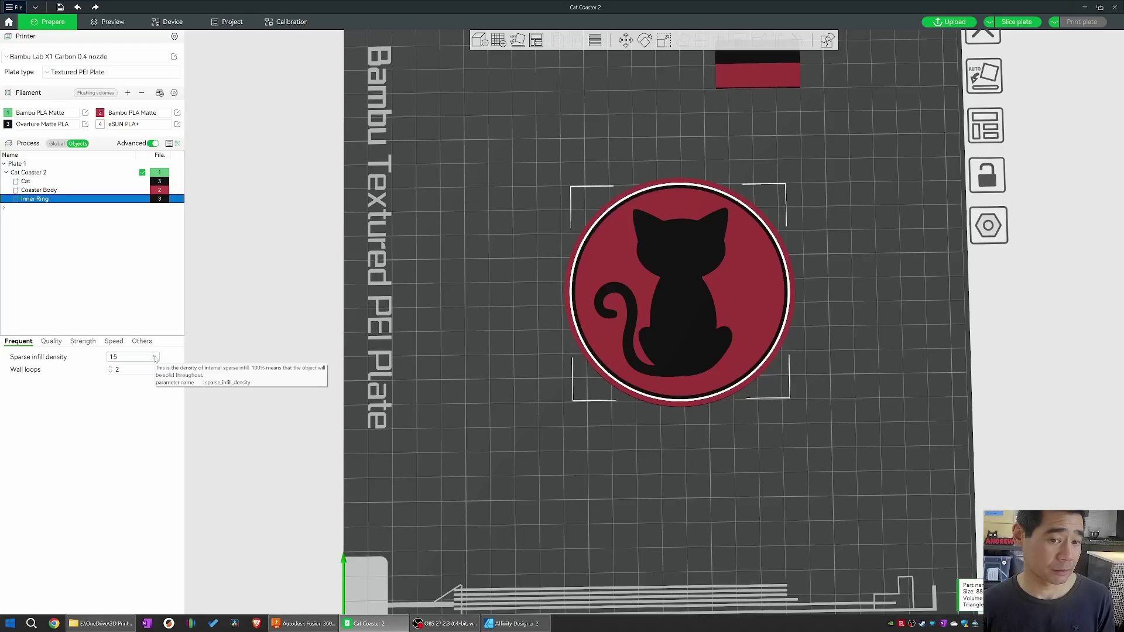
# Step: After checking the plate views, reassign the Inner Ring to white filament 4
pyautogui.click(231, 319)
pyautogui.press('0')
pyautogui.press('1')
pyautogui.press('0')
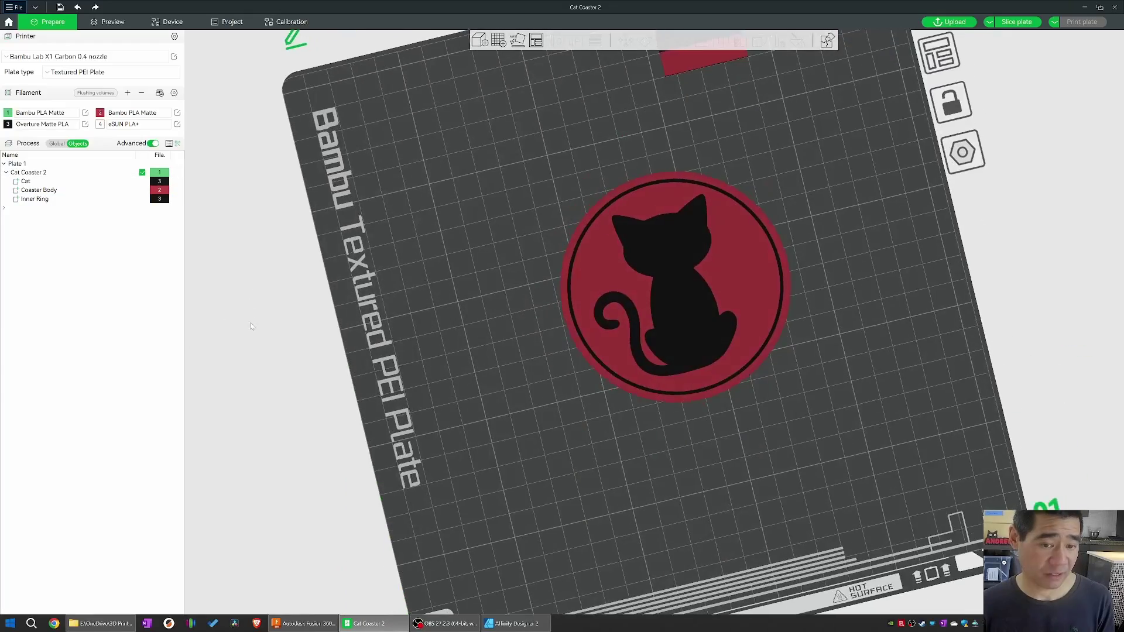
pyautogui.press('1')
pyautogui.press('z')
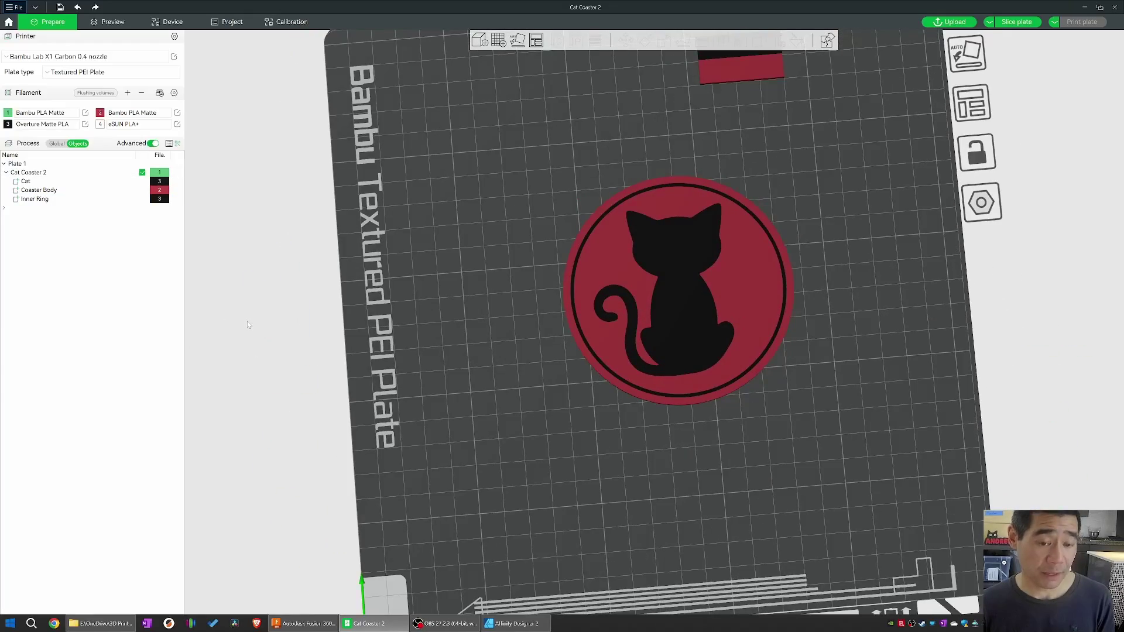
pyautogui.click(45, 201)
pyautogui.rightClick(45, 202)
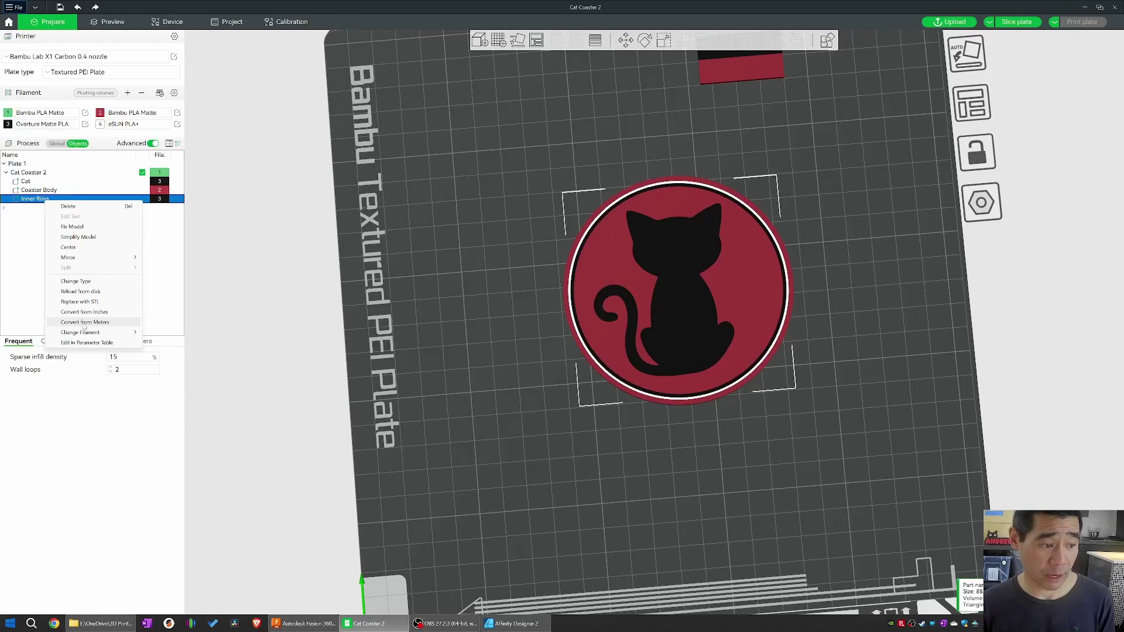
pyautogui.moveTo(97, 332)
pyautogui.click(170, 368)
pyautogui.press('1')
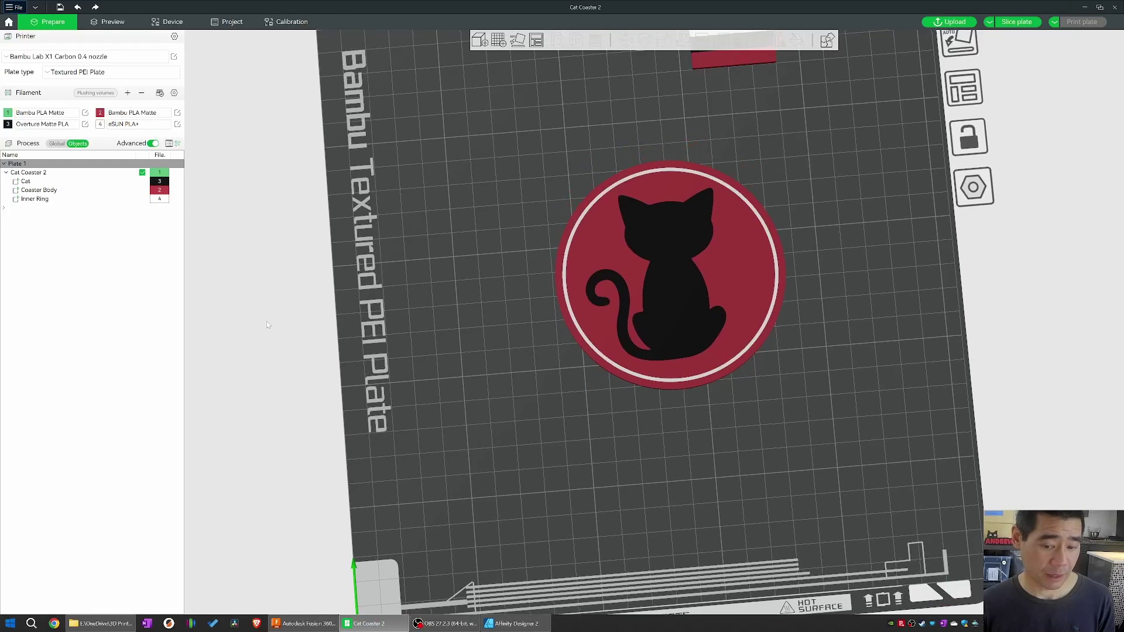
pyautogui.press('0')
pyautogui.press('1')
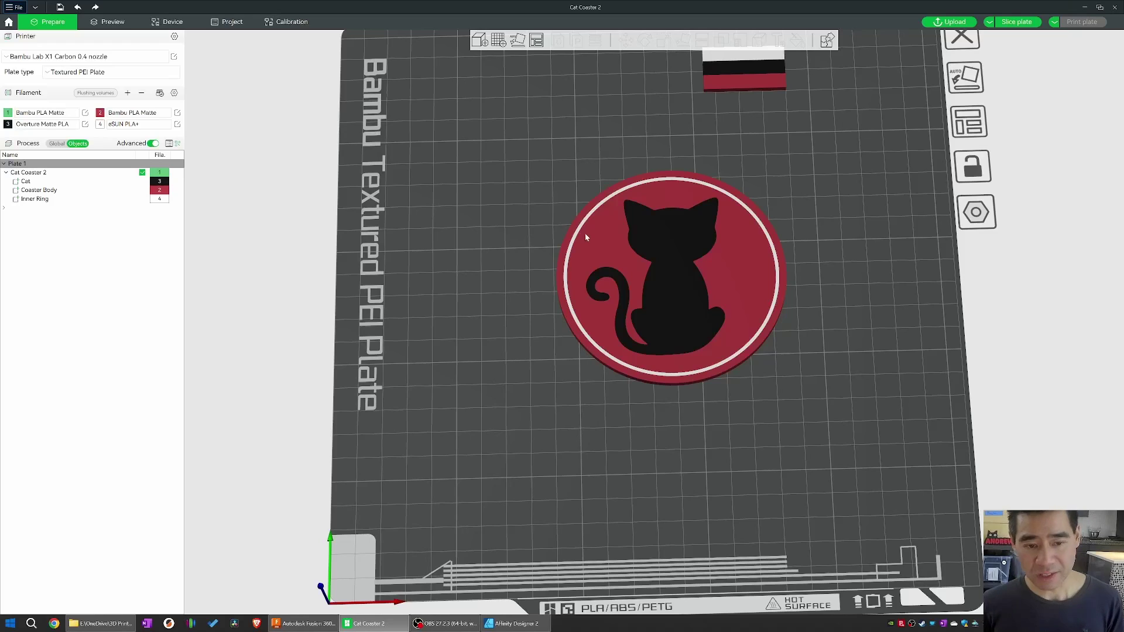
# Step: Slice the plate for a quick preview, then return to the Prepare view
pyautogui.press('0')
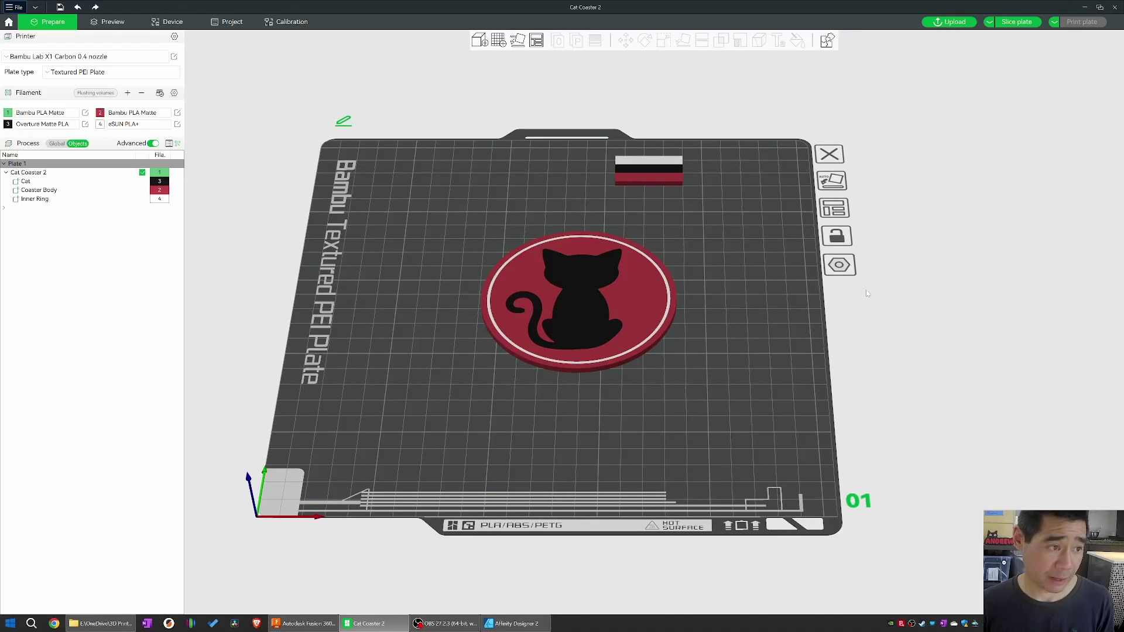
pyautogui.click(132, 26)
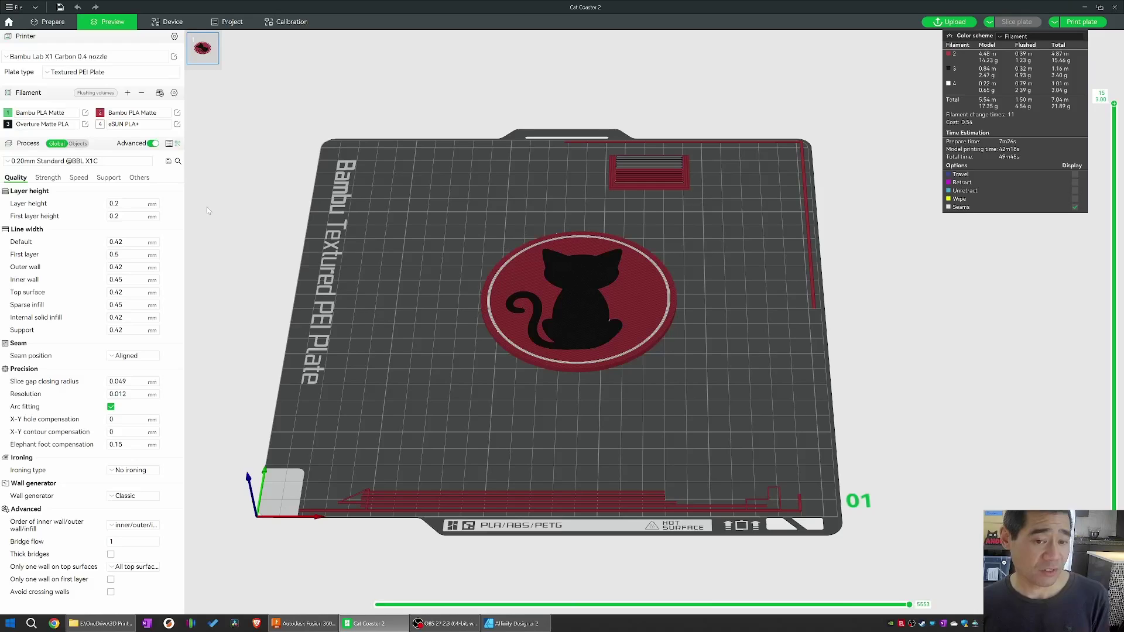
pyautogui.press('Tab')
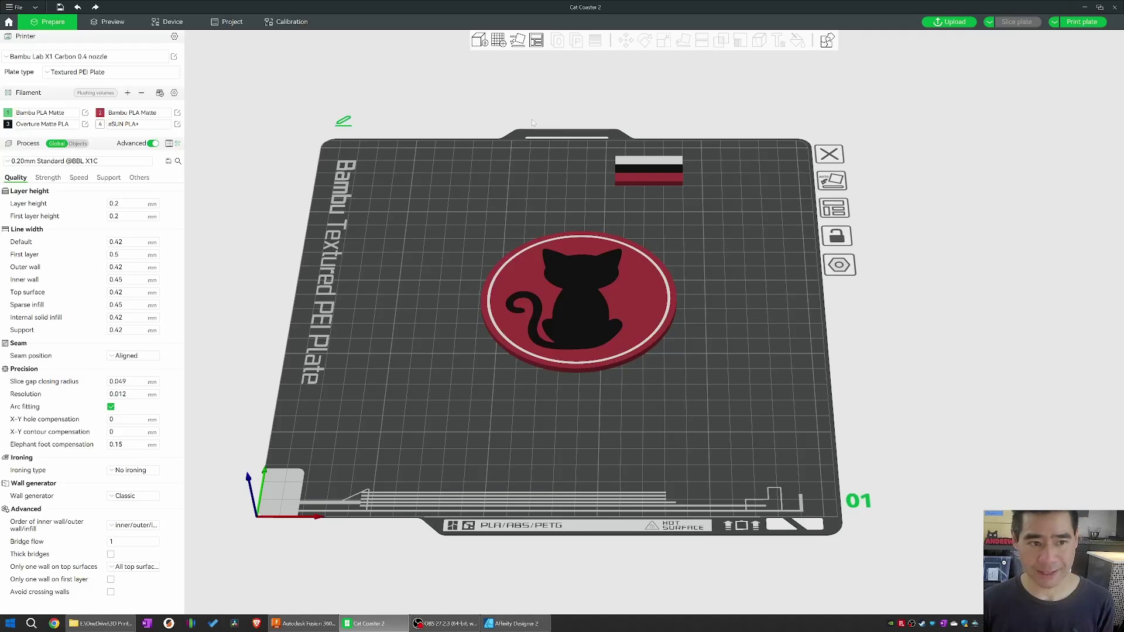
# Step: Flip the whole coaster upside down and verify it from the top, front and angled views
pyautogui.hotkey('ctrl', 'a')
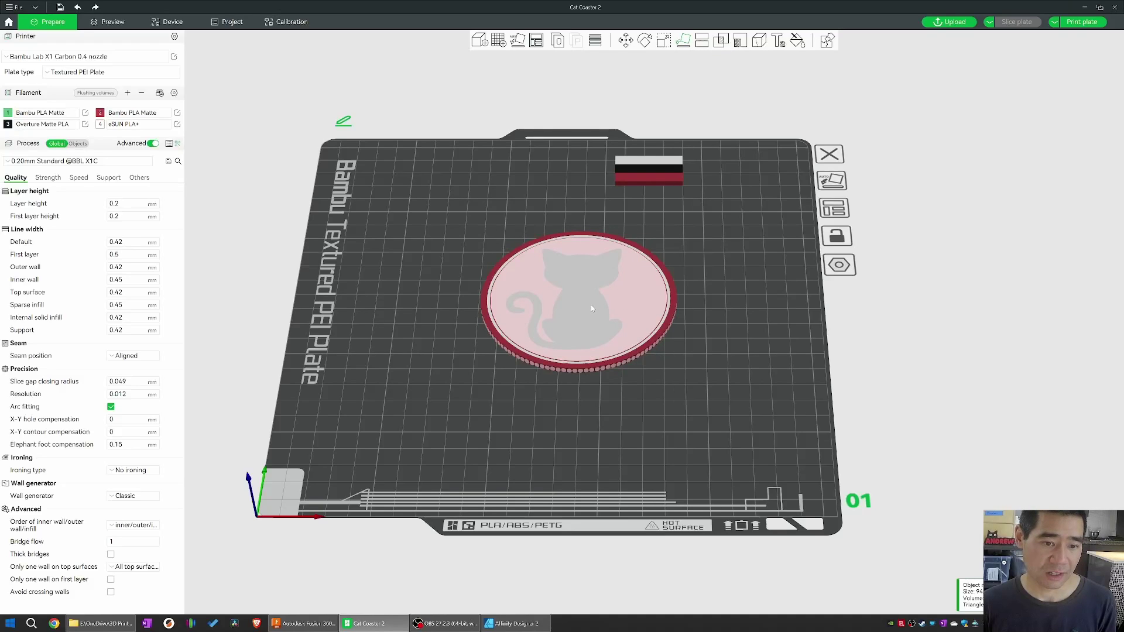
pyautogui.press('Delete')
pyautogui.press('1')
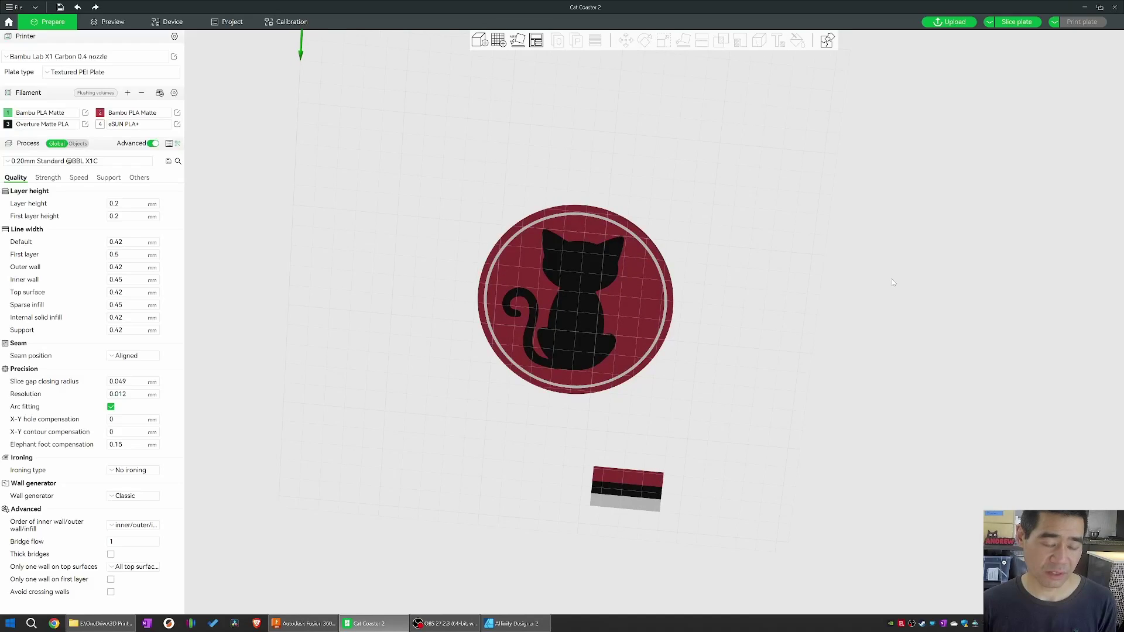
pyautogui.press('3')
pyautogui.press('0')
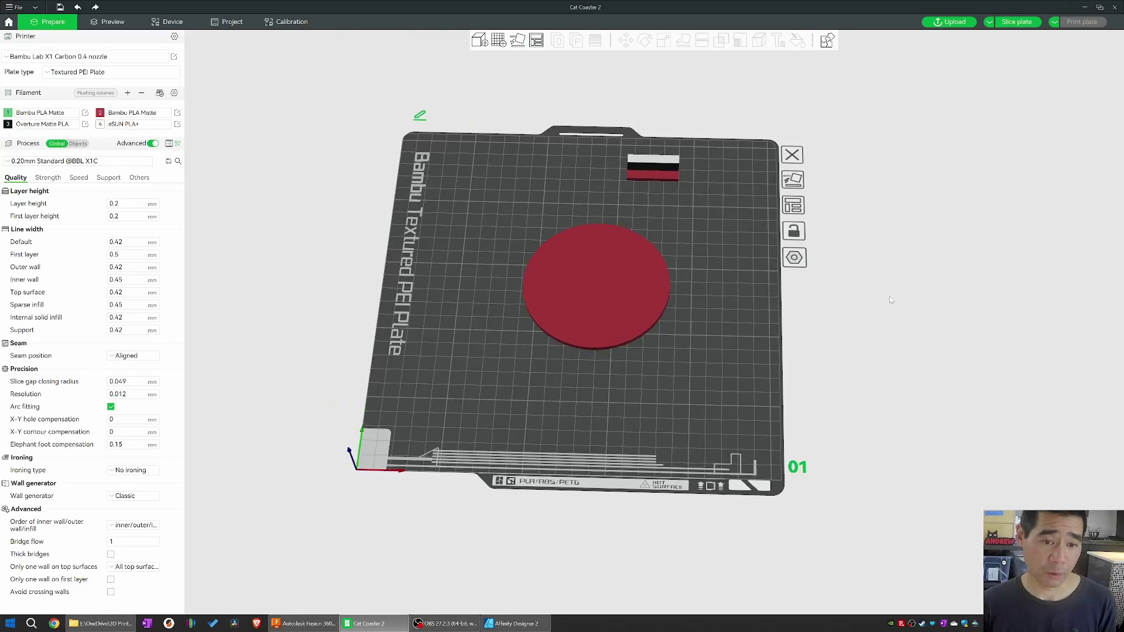
# Step: Slice the flipped coaster and scrub the layer slider through layers 11, 14 and 8
pyautogui.click(1017, 22)
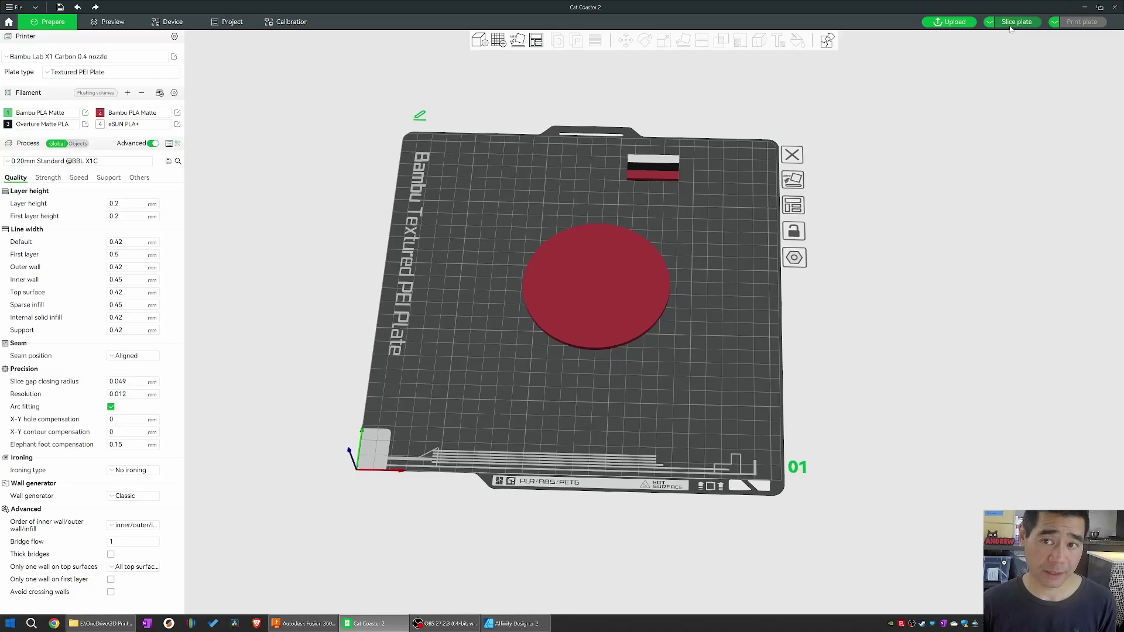
pyautogui.moveTo(784, 282); pyautogui.dragTo(755, 279)
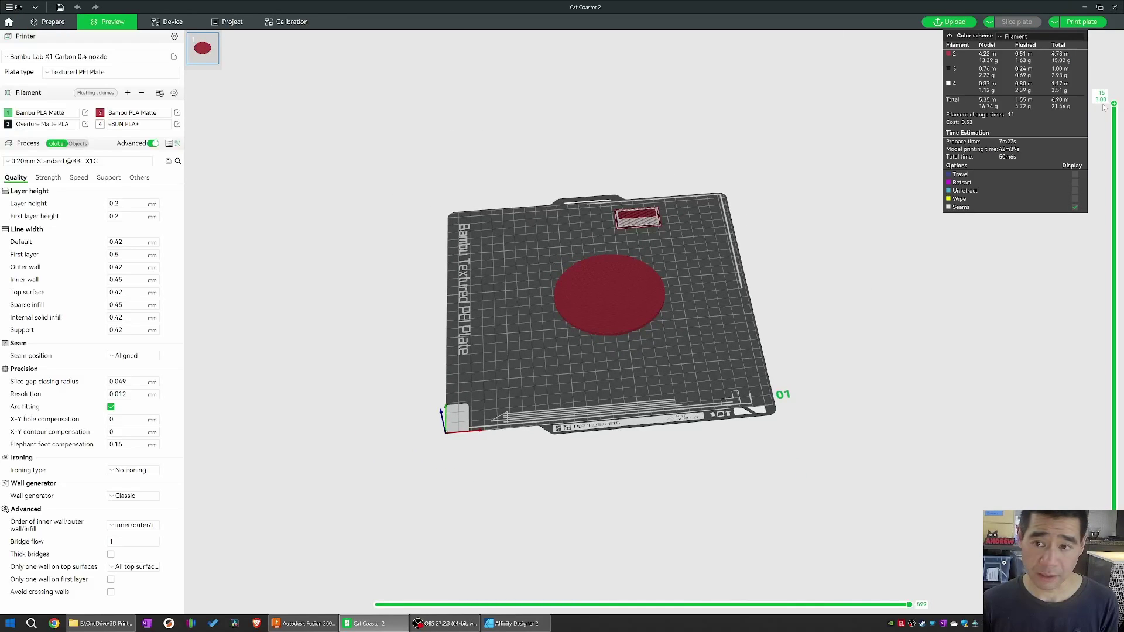
pyautogui.scroll(5, 613, 330)
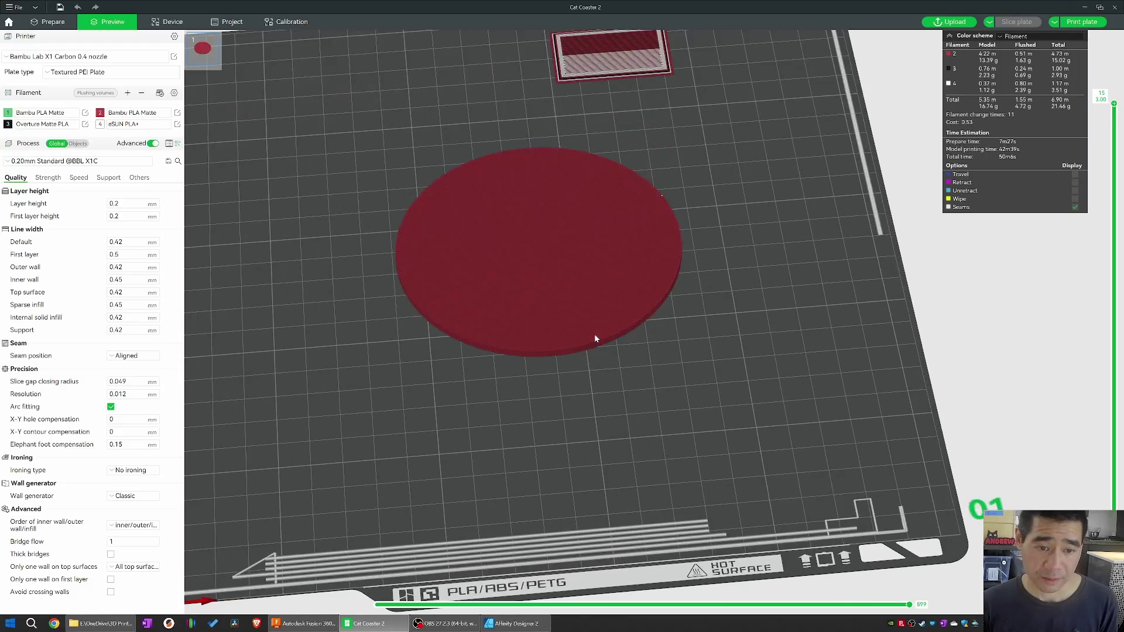
pyautogui.moveTo(1114, 109); pyautogui.dragTo(1107, 220)
pyautogui.moveTo(1108, 255); pyautogui.dragTo(1114, 198)
pyautogui.moveTo(1114, 260); pyautogui.dragTo(1108, 177)
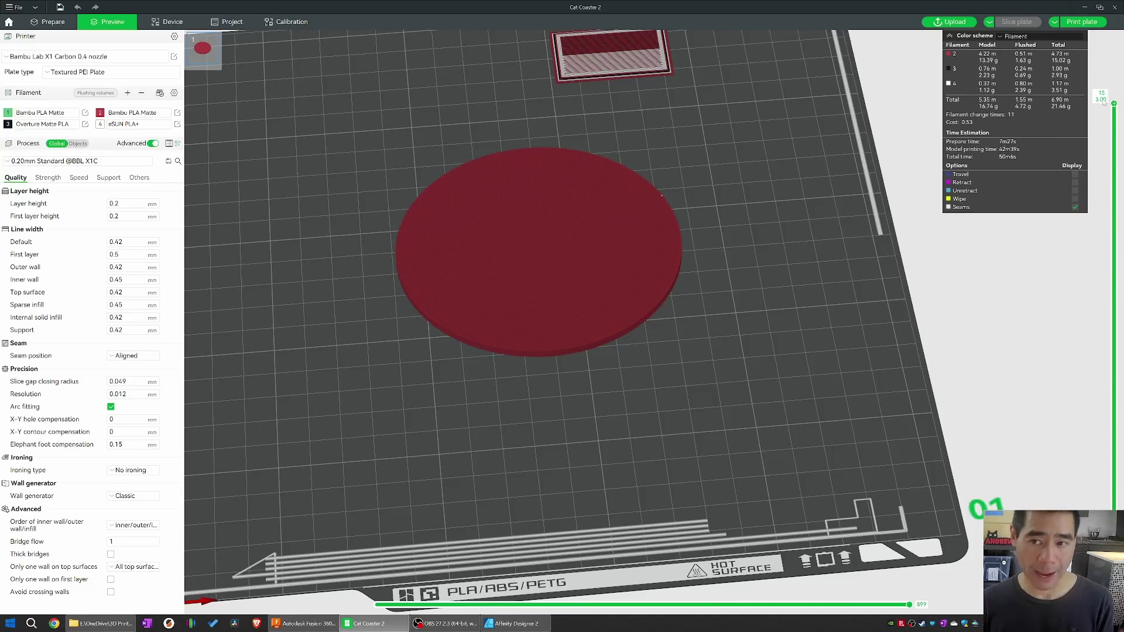
pyautogui.moveTo(1103, 101); pyautogui.dragTo(1096, 61)
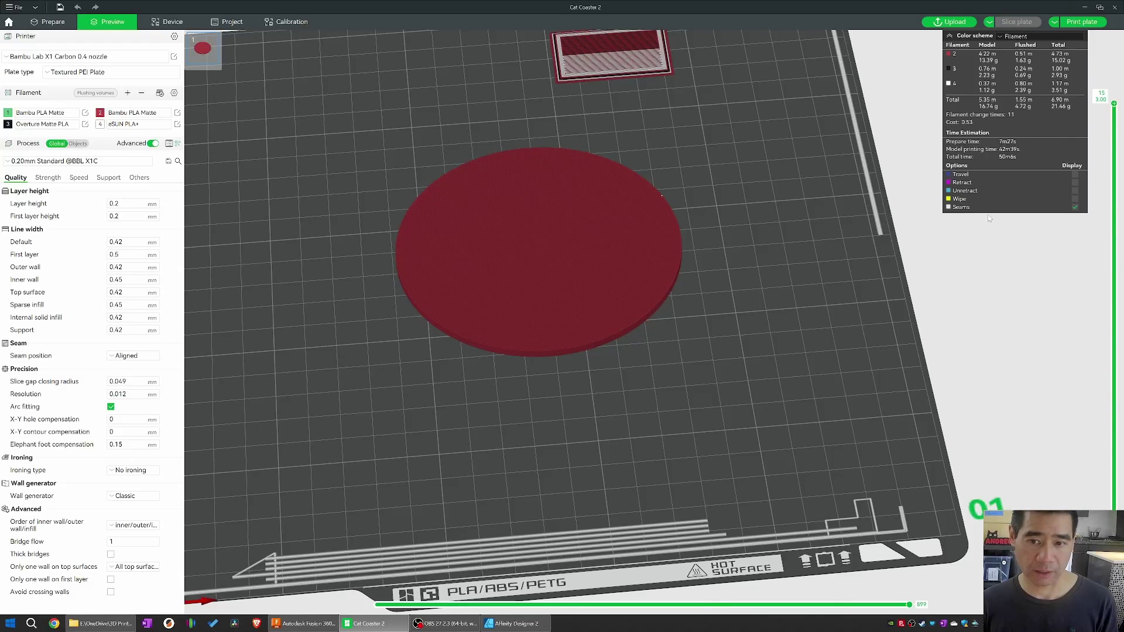
pyautogui.press('1')
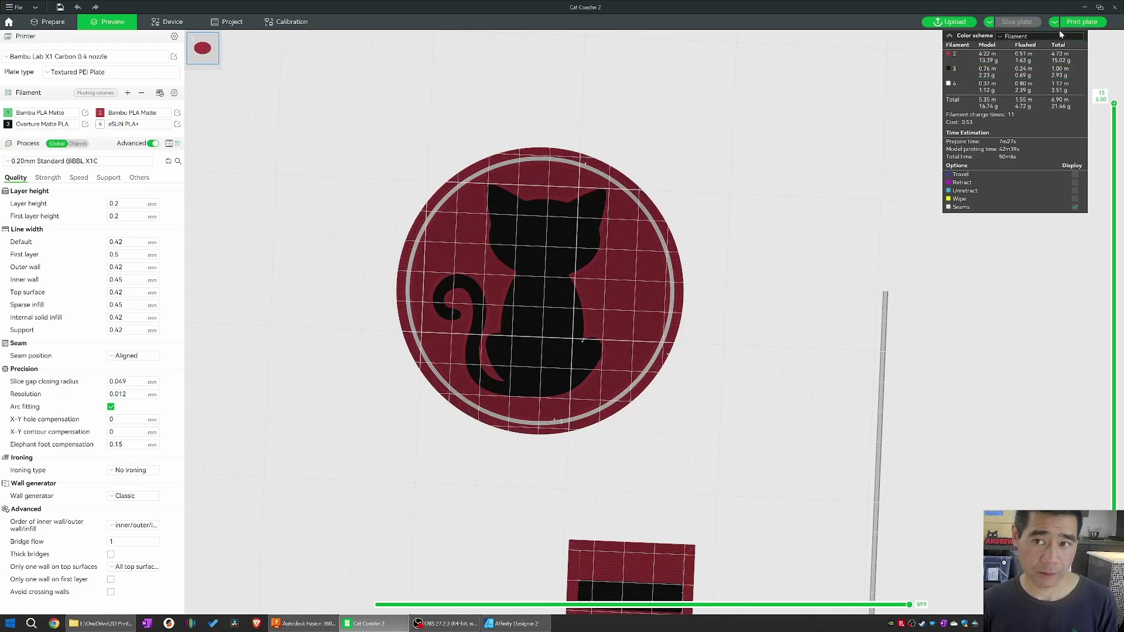
# Step: Send the sliced Cat Coaster 2 job to the X1C printer with timelapse and AMS enabled
pyautogui.click(1074, 24)
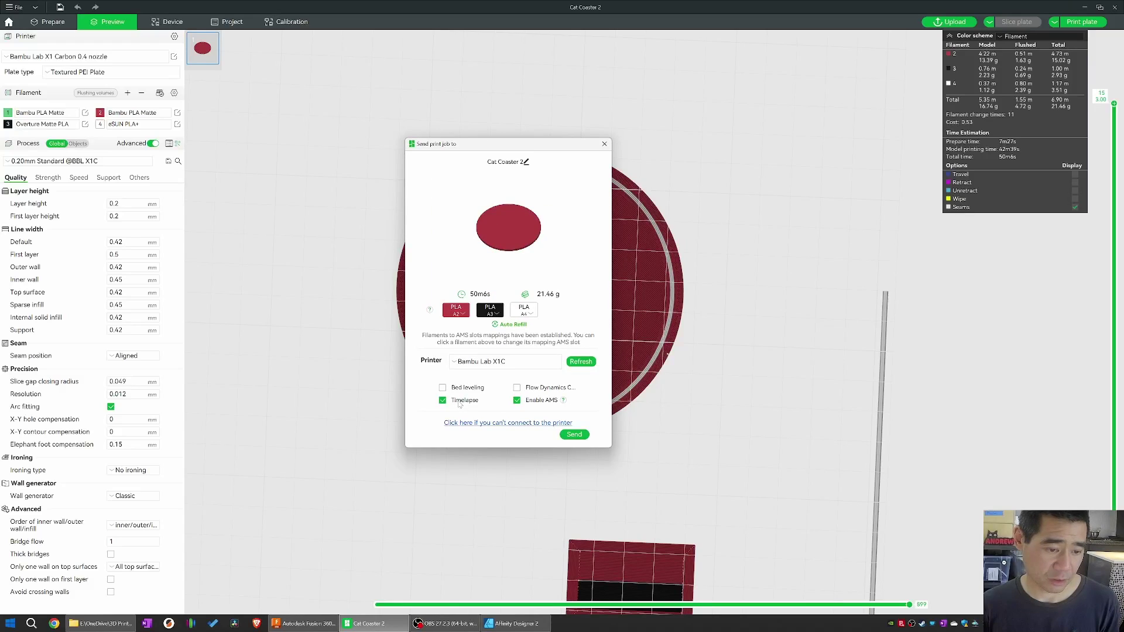
pyautogui.click(570, 435)
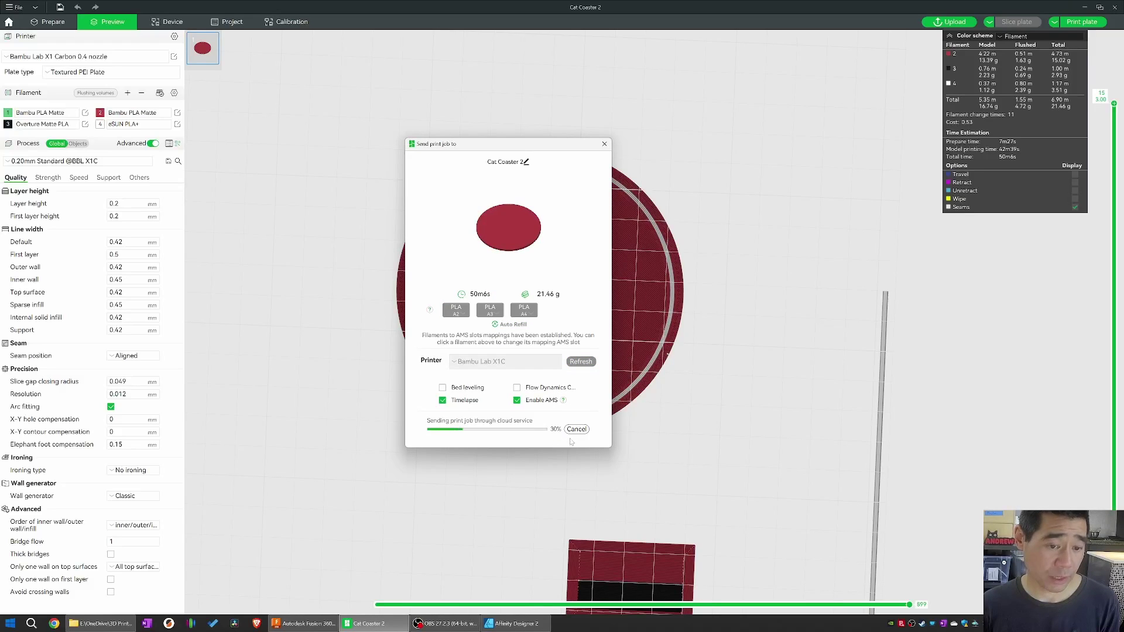